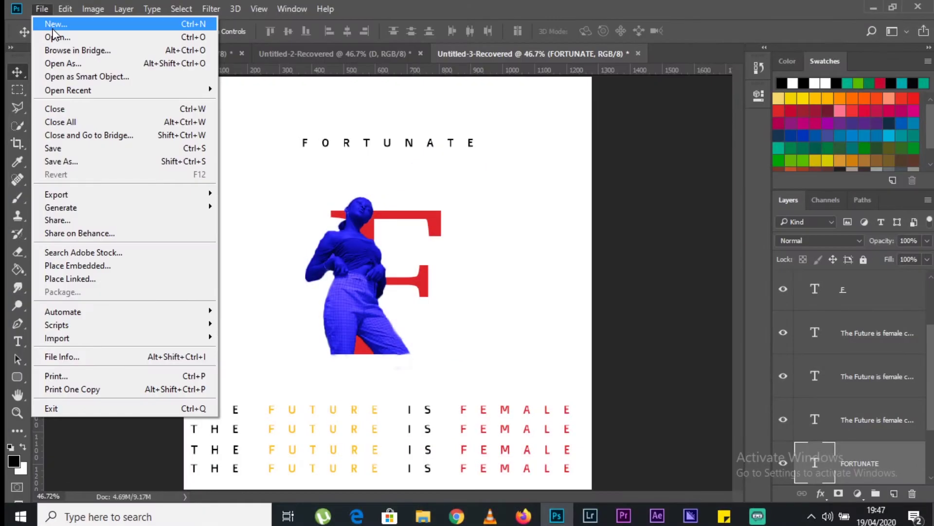
Create a new 1280 × 1280 pixel Photo document with a white background.
click(55, 26)
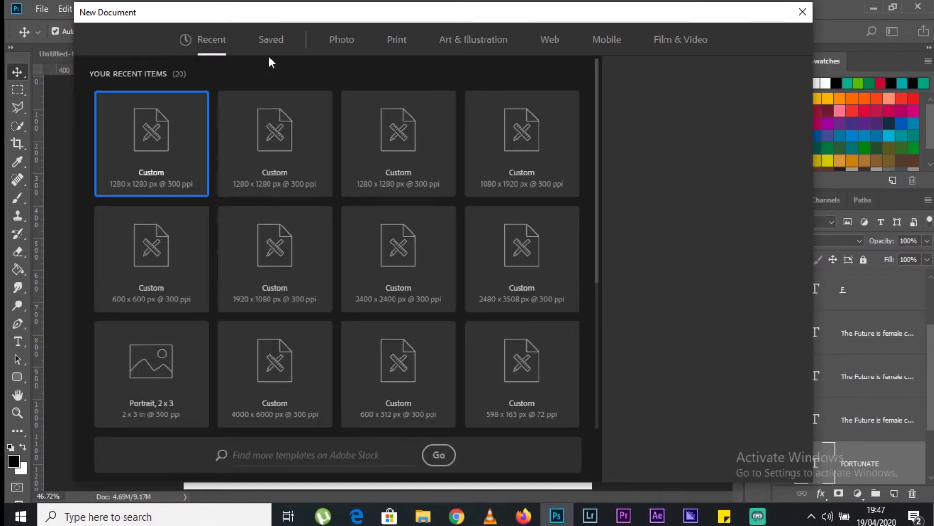
click(341, 41)
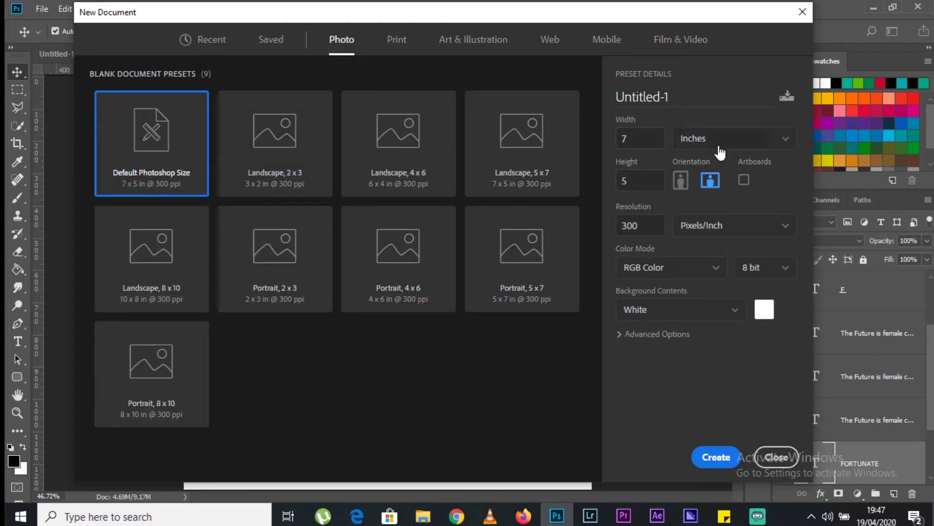
click(729, 148)
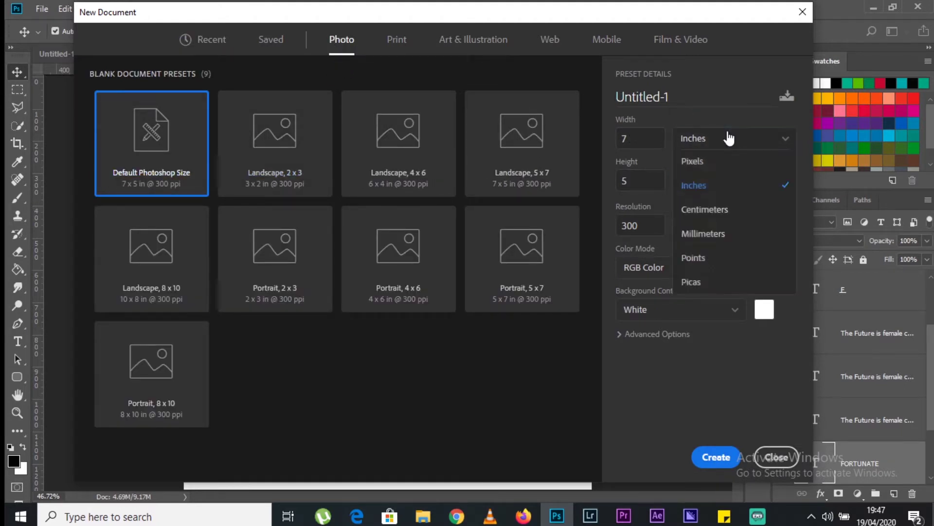
click(724, 162)
click(653, 134)
text(1280)
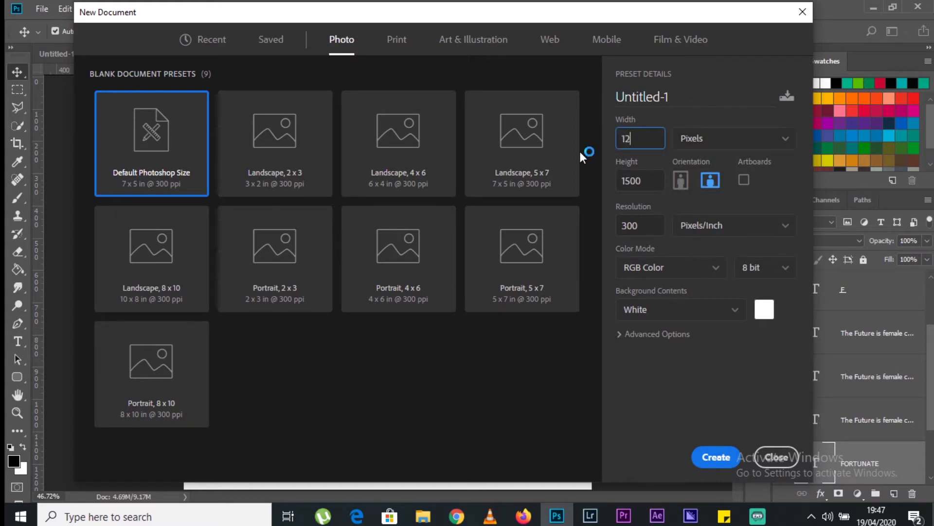
click(652, 182)
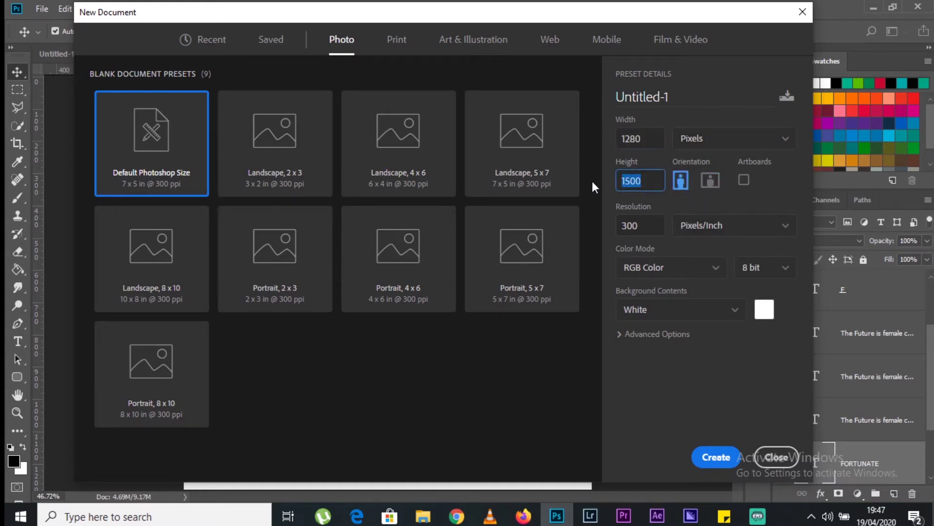
text(1280)
click(764, 309)
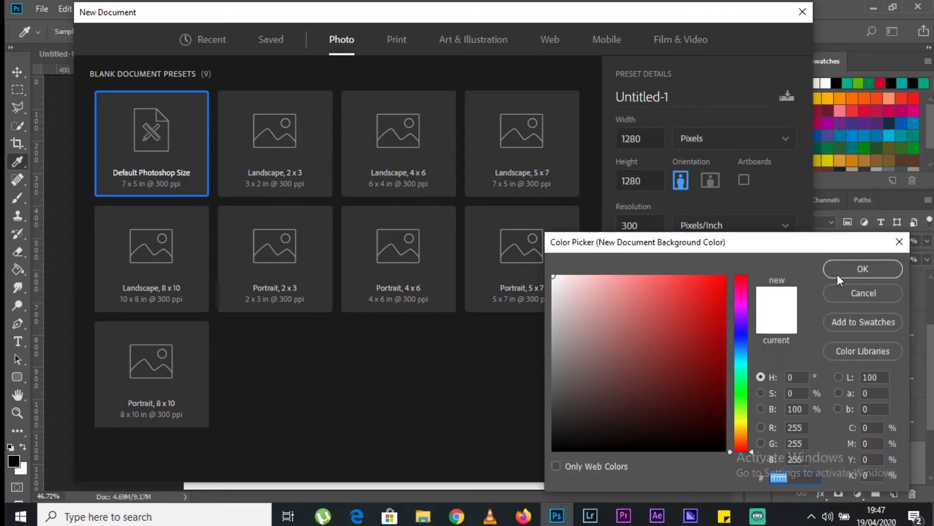
click(859, 268)
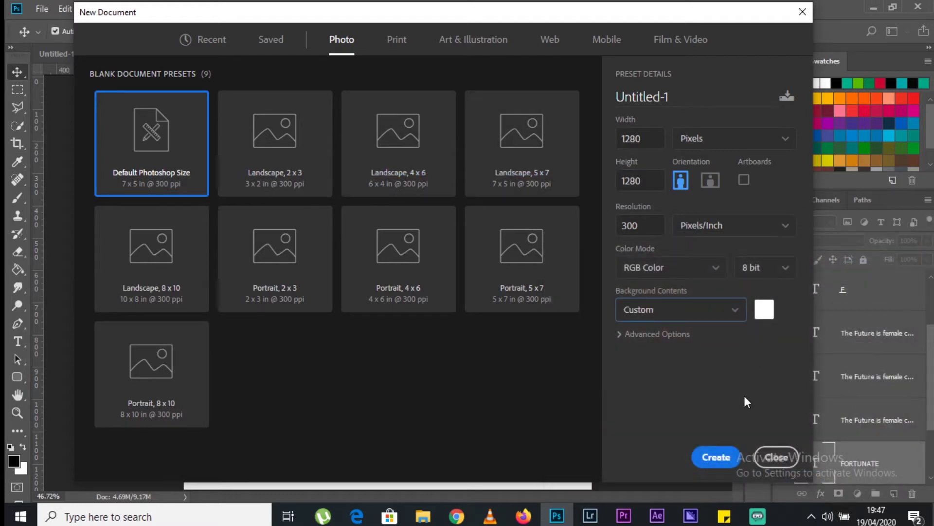
click(717, 457)
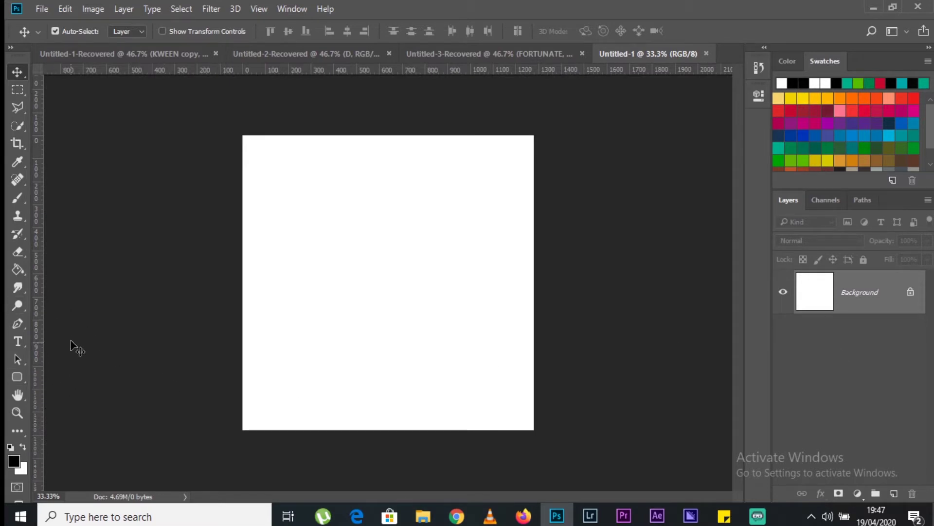
Type a letter 'v' near the canvas centre and fit the whole canvas on screen.
click(17, 342)
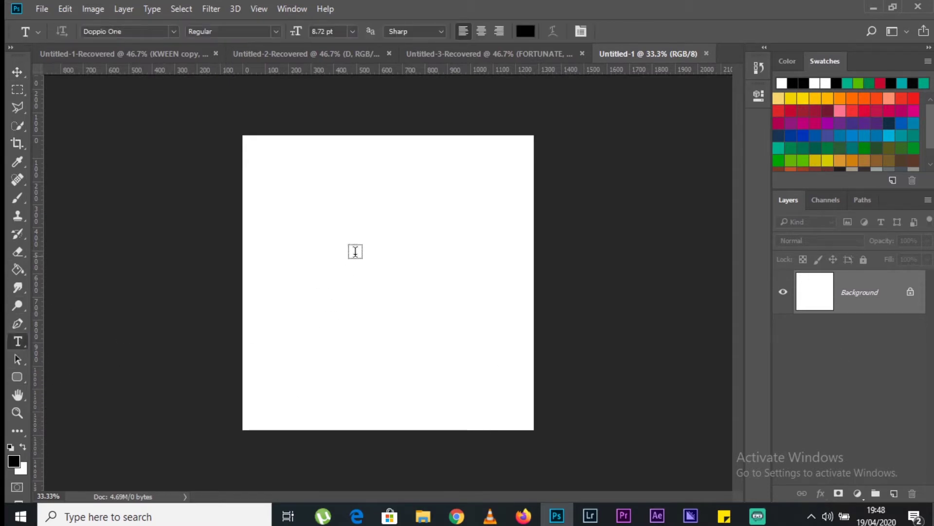
click(358, 274)
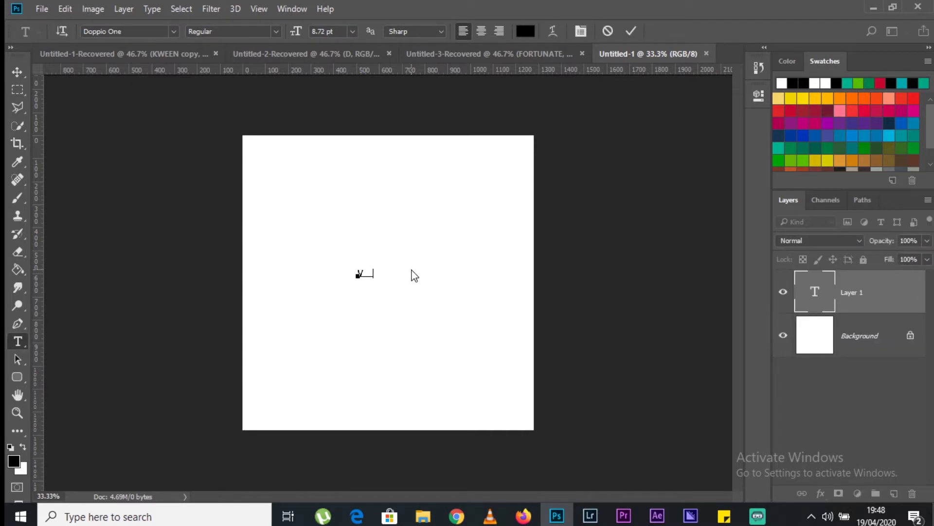
click(630, 32)
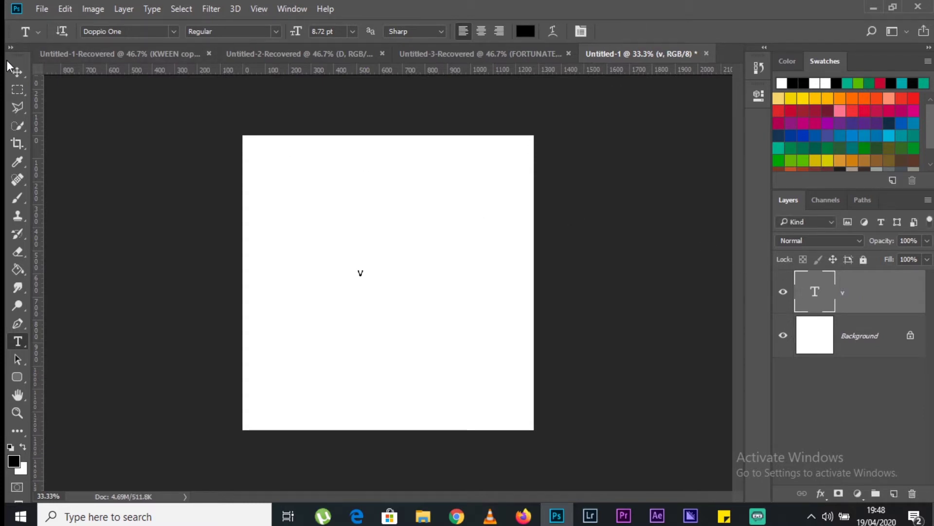
click(19, 394)
double_click(21, 393)
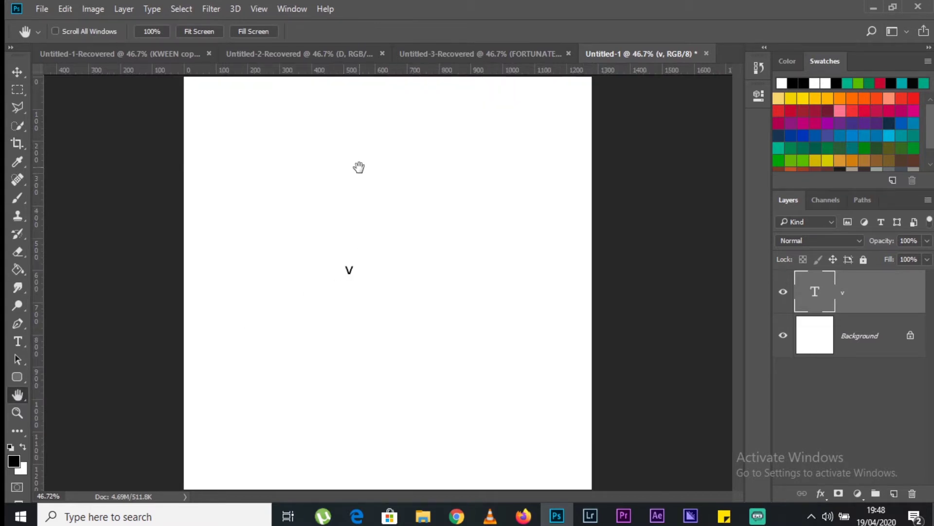
Enlarge the V with Free Transform, reposition it on the canvas, and show its type properties.
click(17, 72)
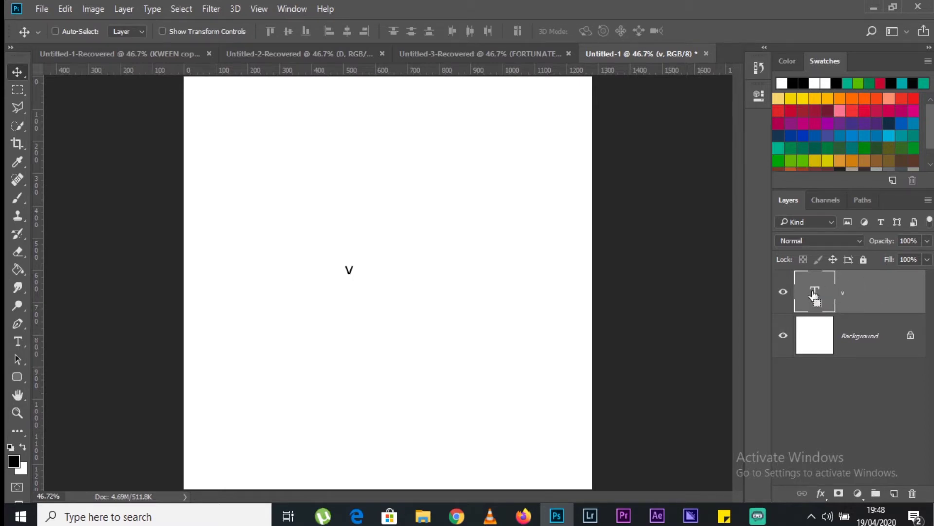
key(ctrl+t)
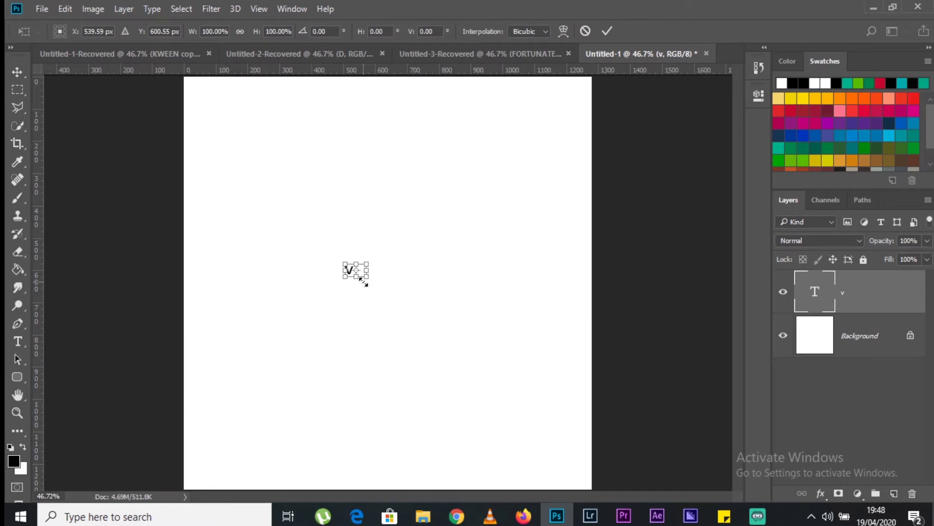
drag(365, 281, 553, 463)
drag(474, 370, 463, 300)
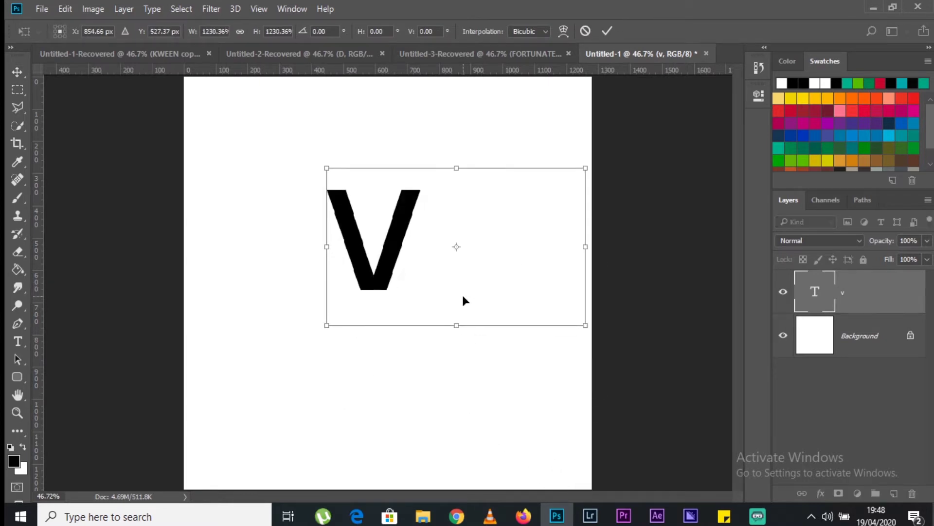
drag(327, 325, 250, 406)
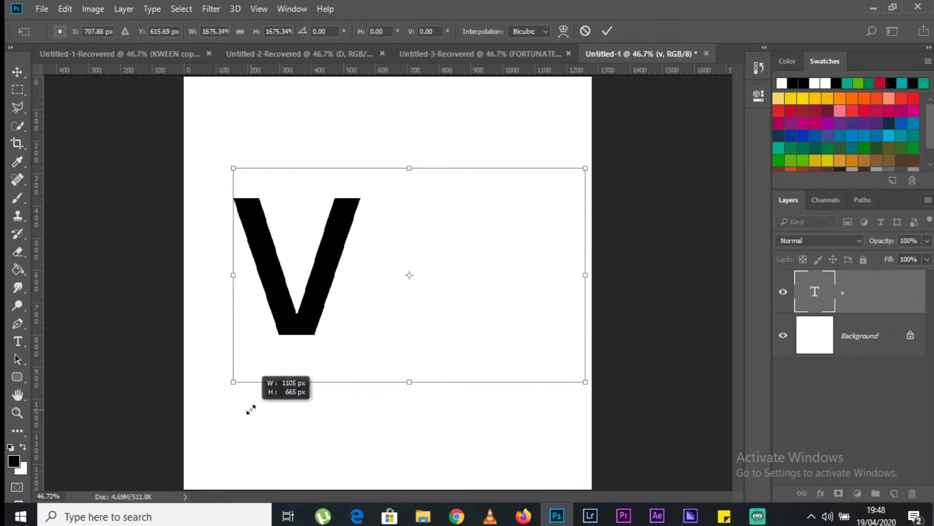
drag(333, 266, 396, 261)
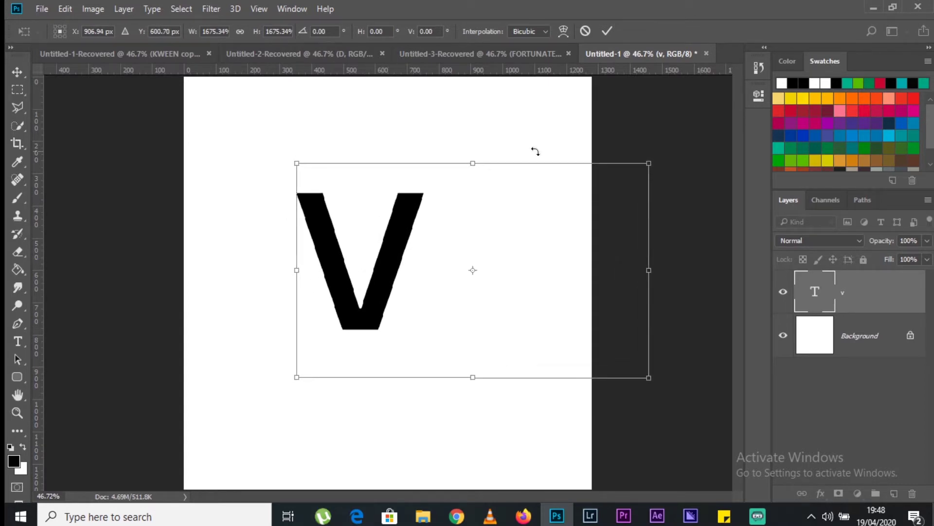
click(607, 32)
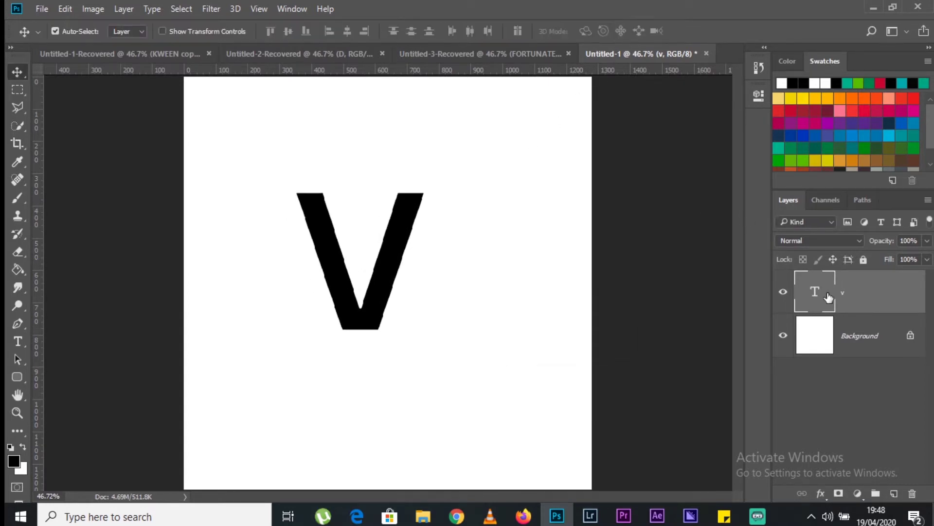
click(758, 96)
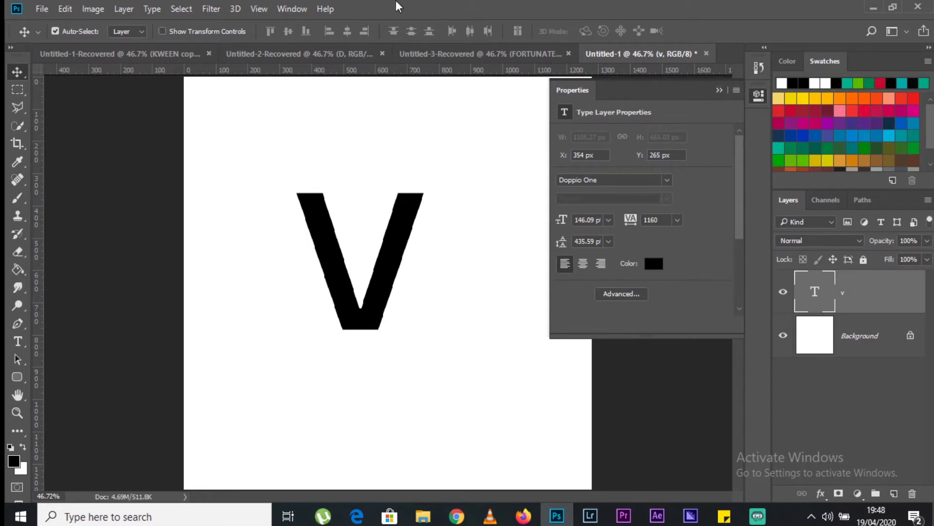
Change the V's font to Algerian in the type properties.
click(300, 9)
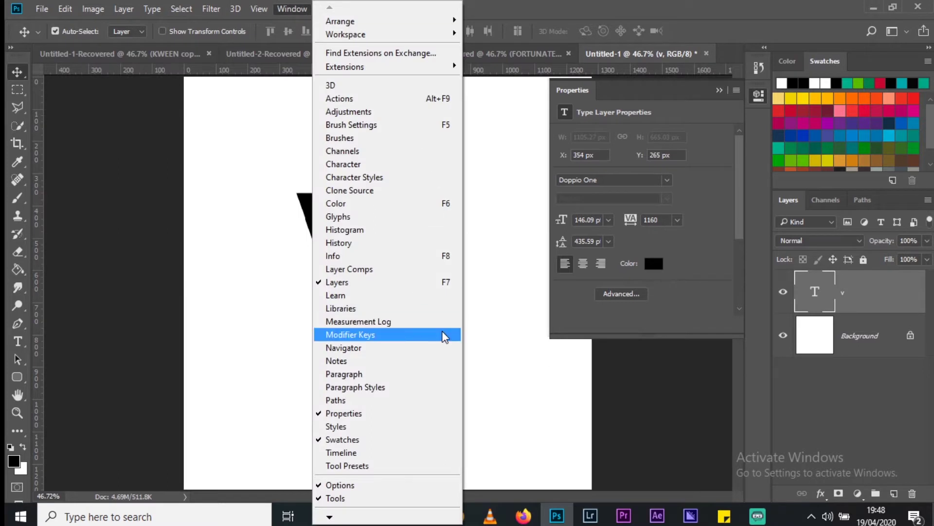
click(363, 418)
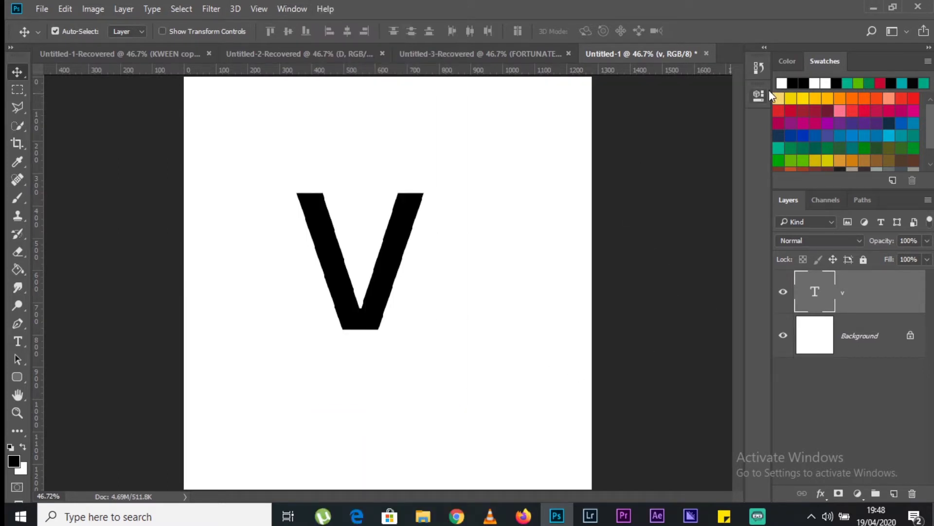
click(758, 96)
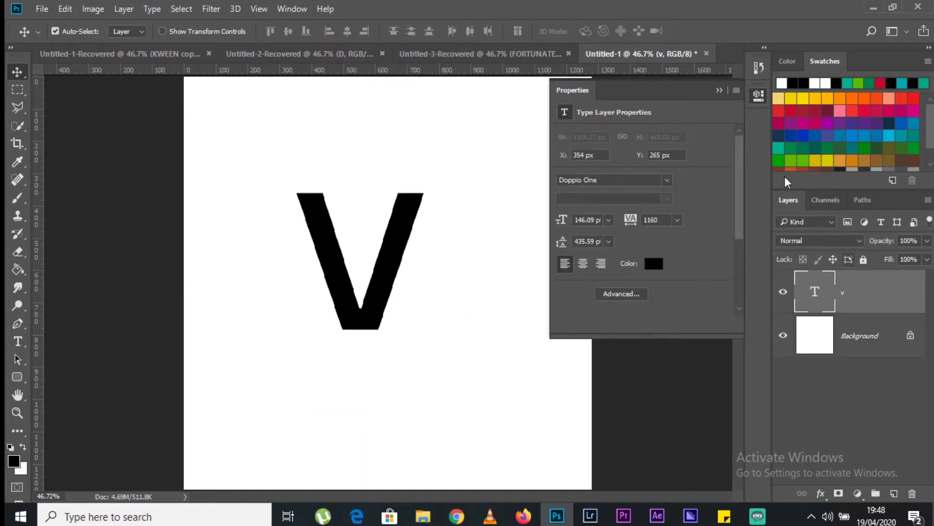
click(667, 181)
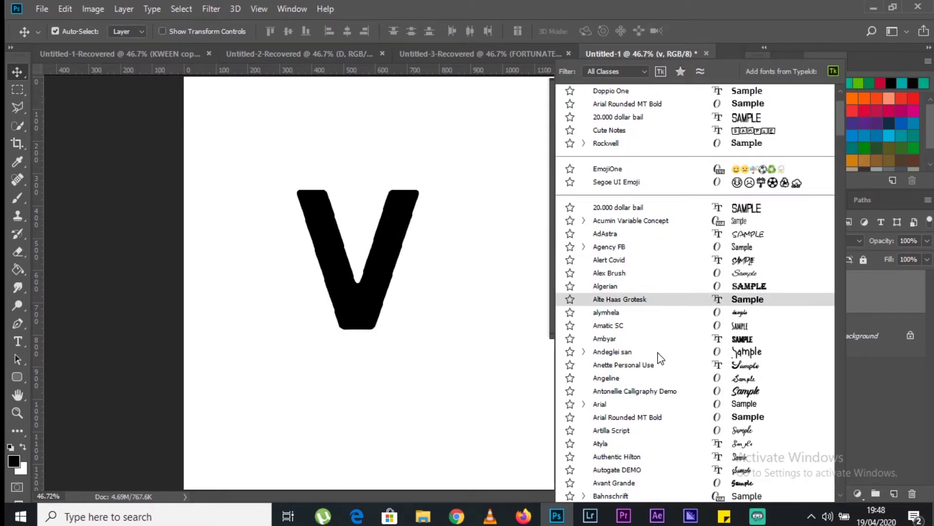
click(669, 290)
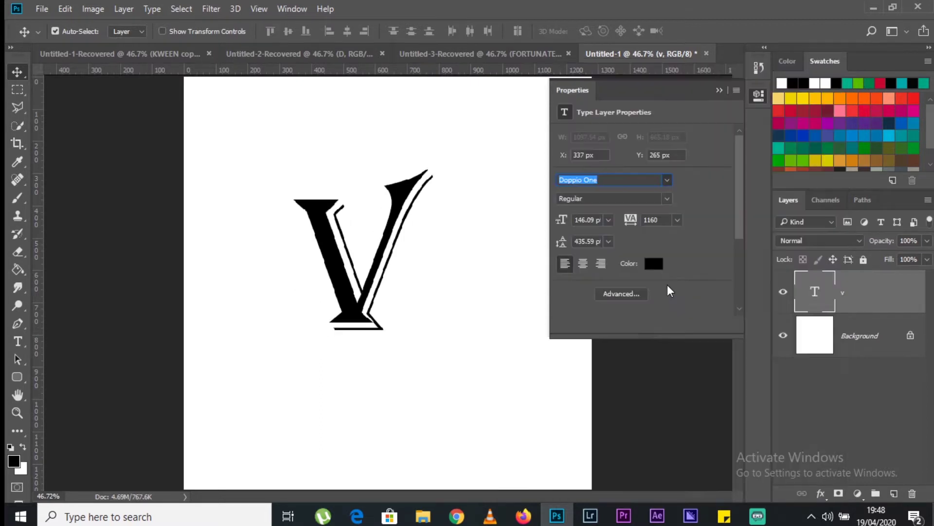
click(718, 90)
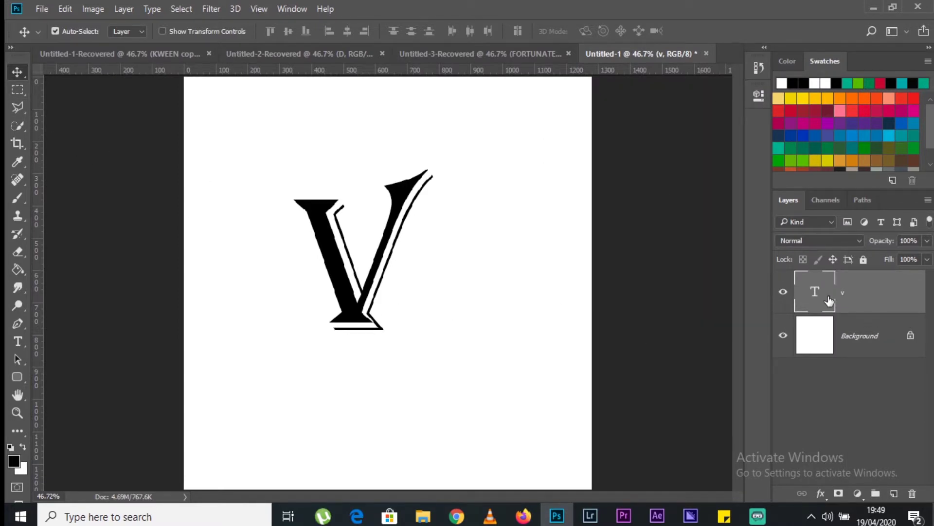
Centre the V vertically and horizontally on the canvas, then deselect.
key(ctrl+a)
click(285, 36)
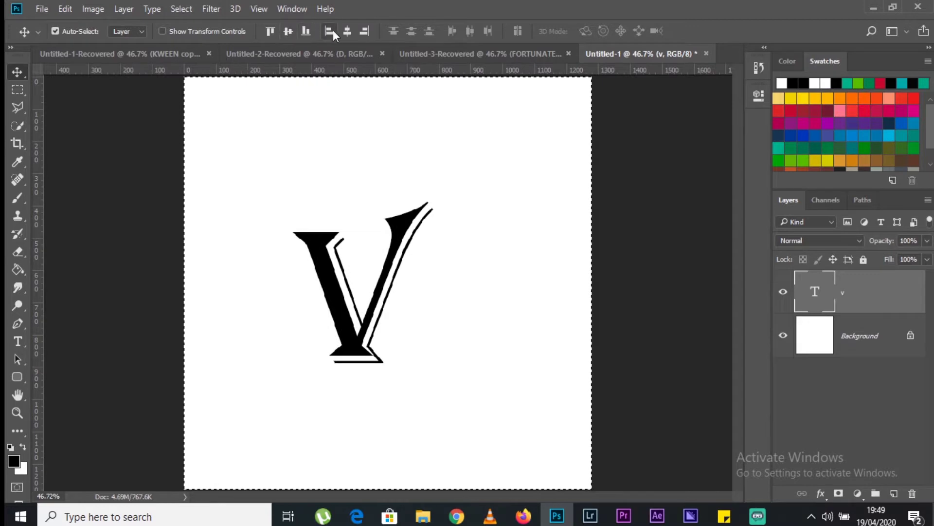
click(347, 32)
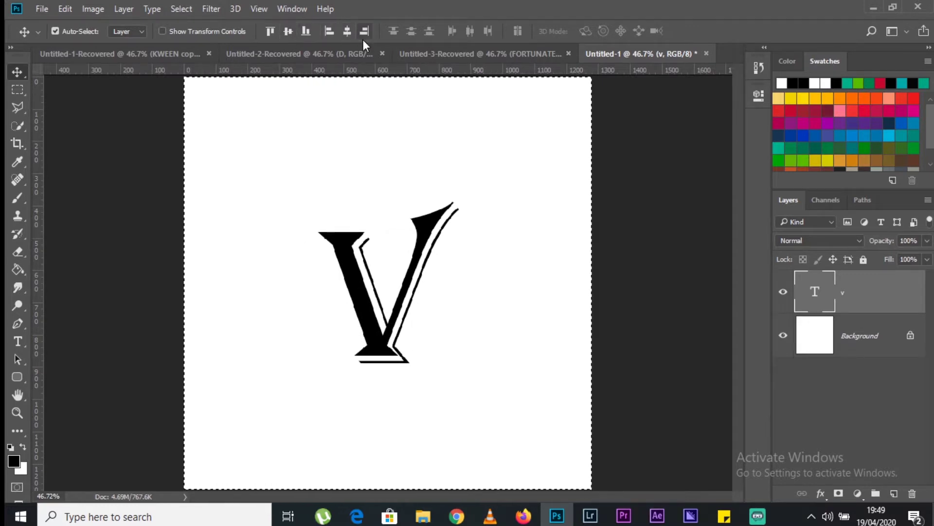
click(181, 9)
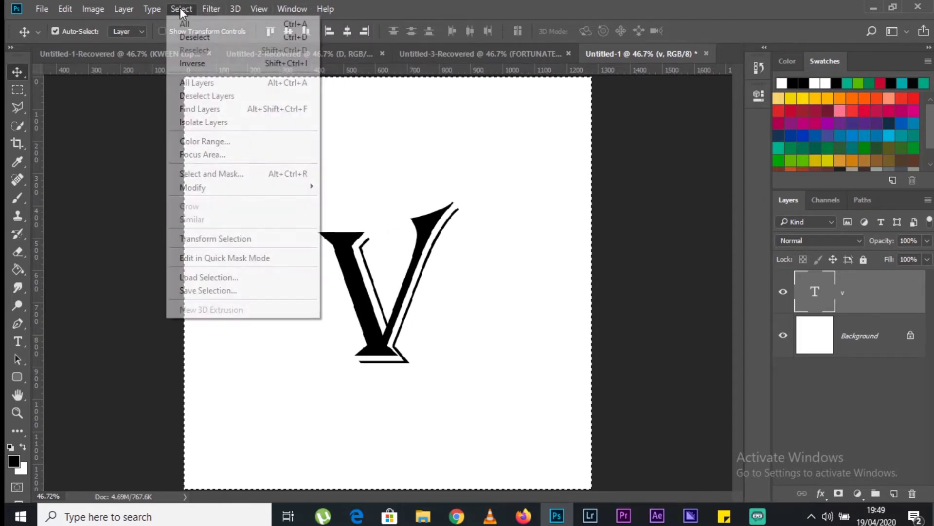
click(231, 38)
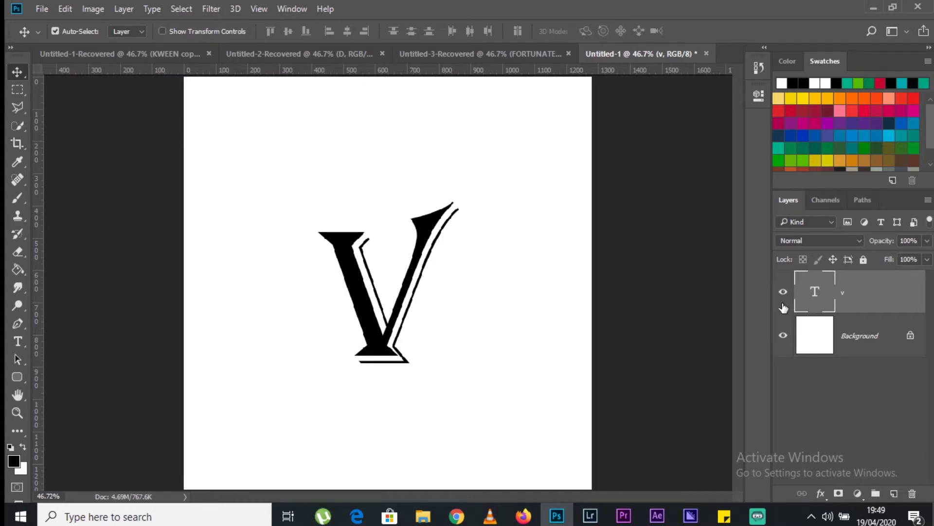
Drag photo 2019-01-12 22.41.11 from the Ivy DB folder into Photoshop.
mouse_move(423, 516)
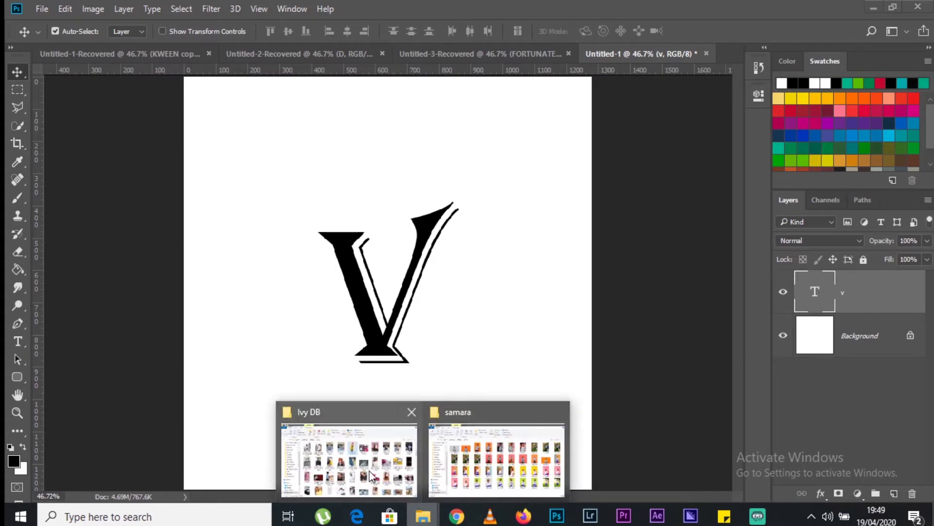
click(350, 451)
scroll(379, 366, up, 5)
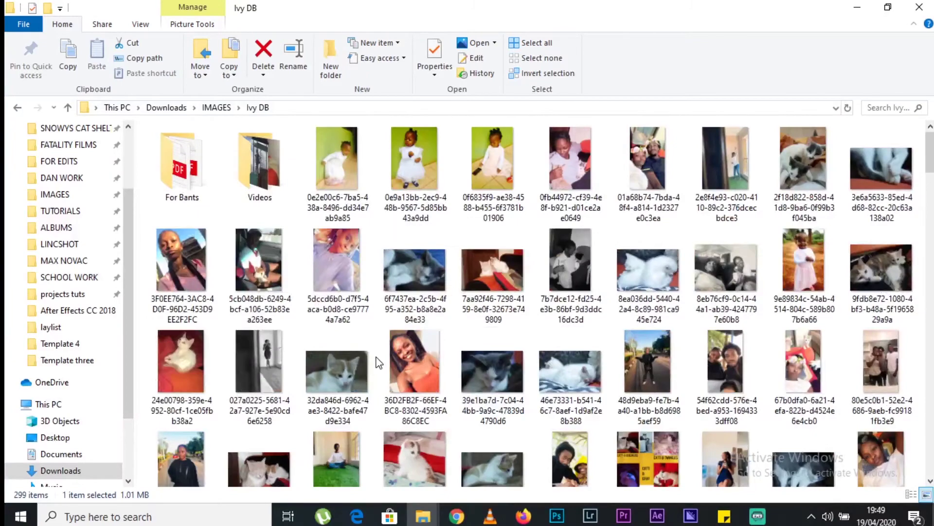
scroll(378, 363, down, 5)
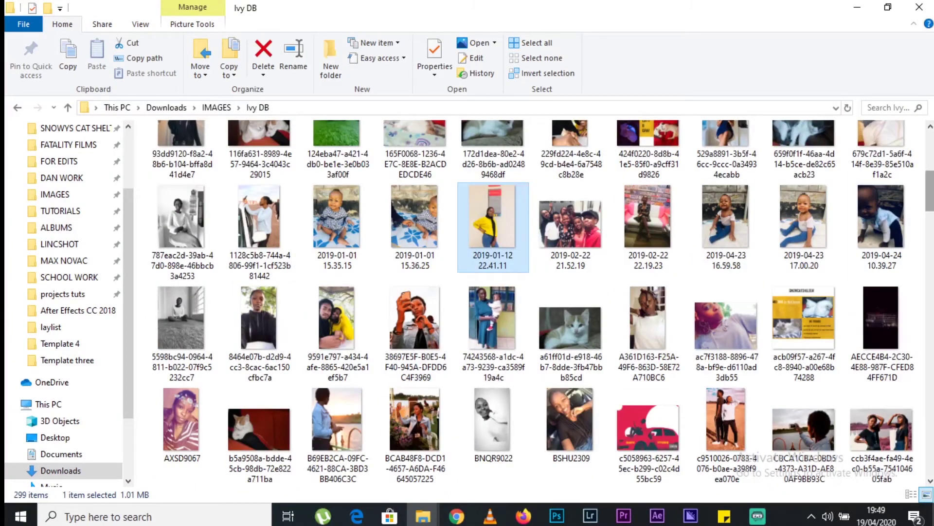
scroll(541, 302, up, 5)
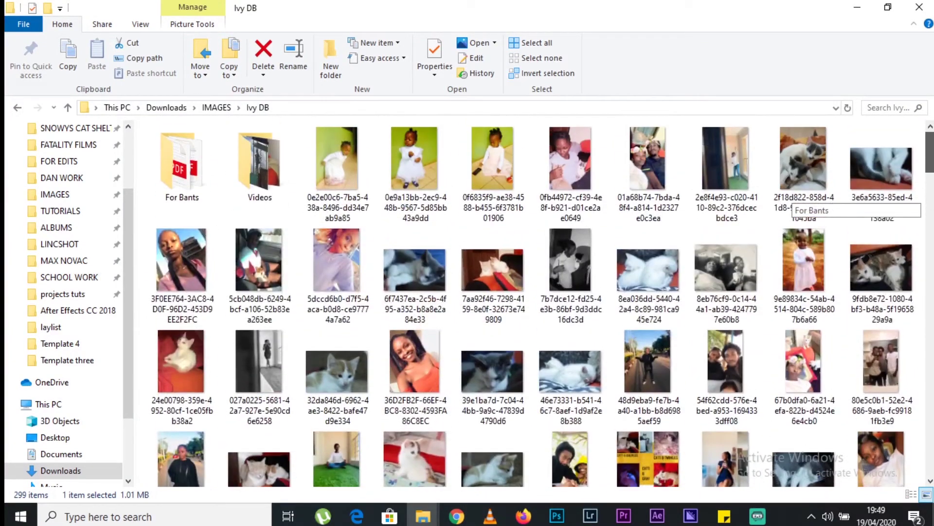
scroll(499, 331, down, 5)
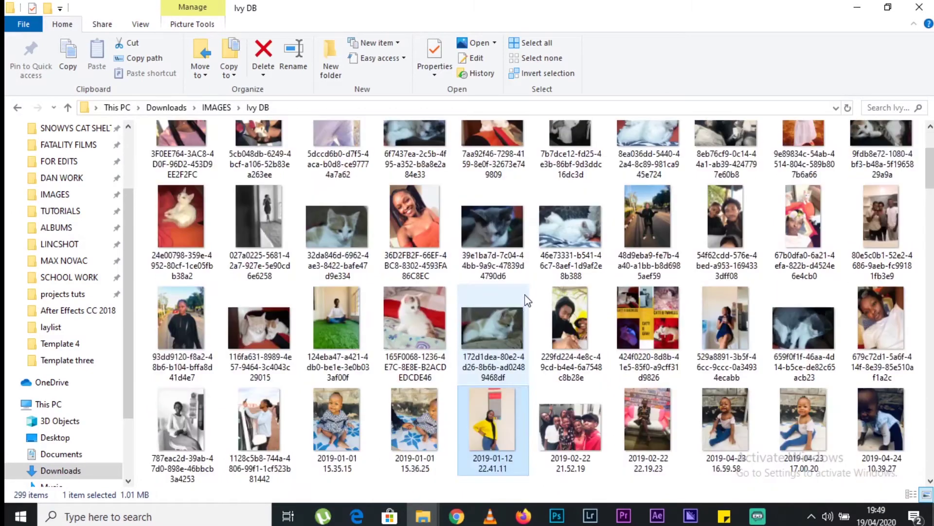
drag(473, 234, 483, 304)
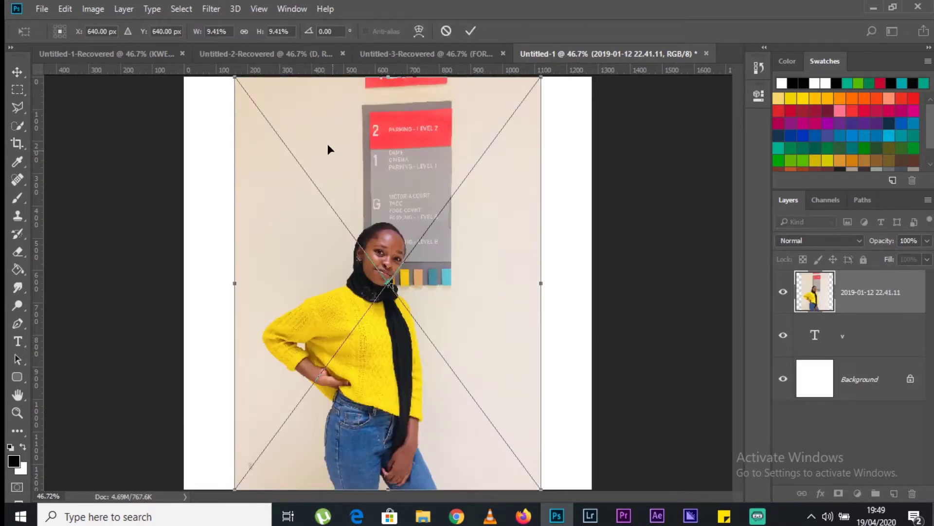
Scale the placed photo down to about 6.85% and position it over the canvas.
drag(232, 75, 294, 221)
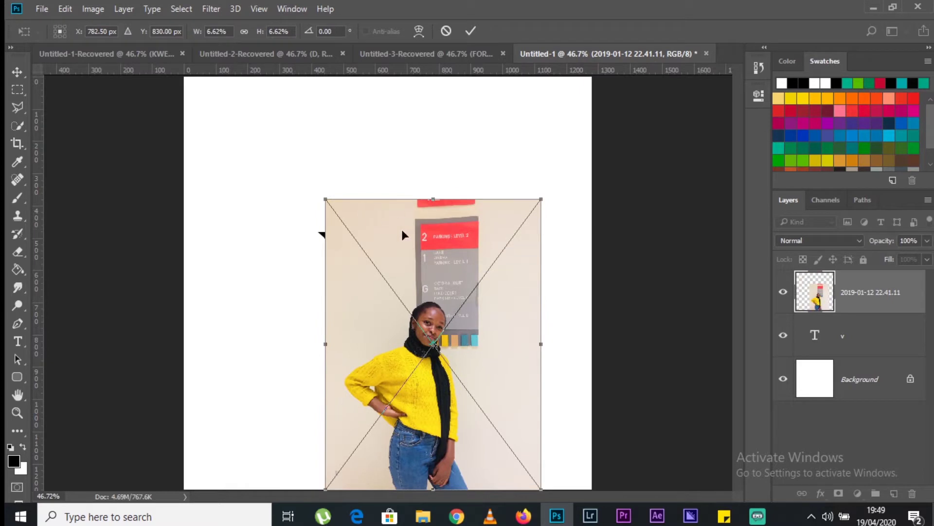
drag(401, 234, 386, 188)
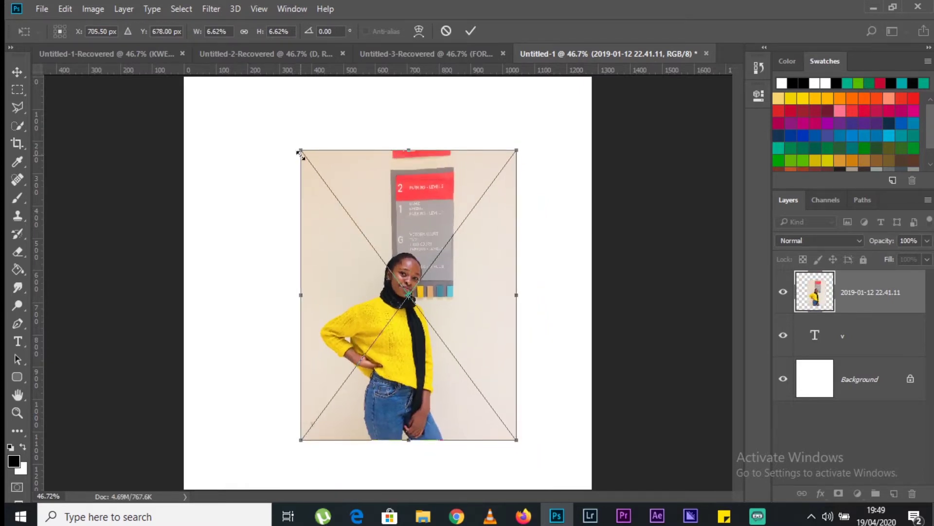
drag(300, 152, 293, 139)
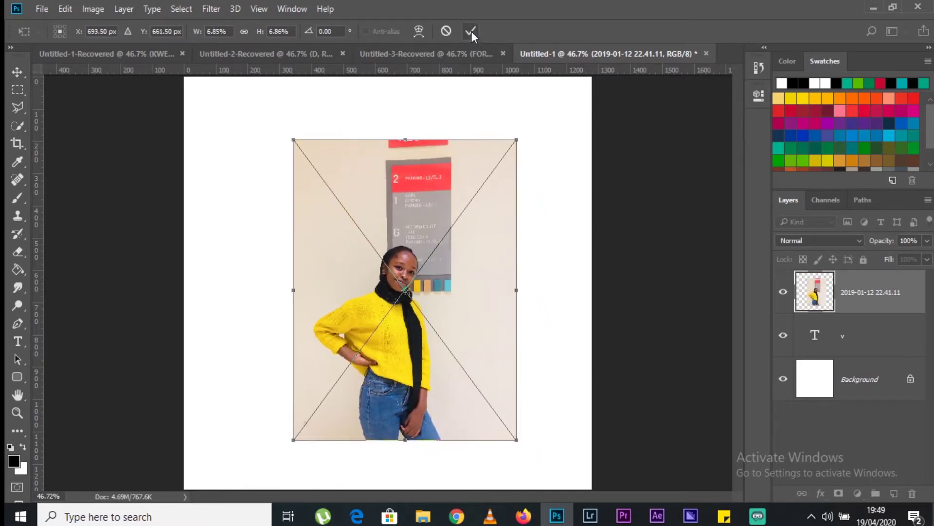
click(470, 31)
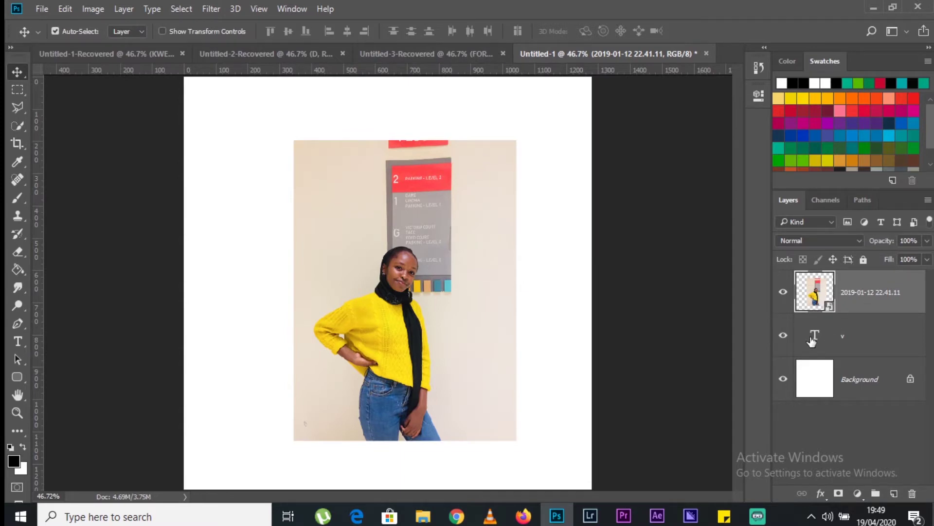
Hide the Background layer, choose the Quick Selection Tool, and zoom in on the woman.
click(783, 379)
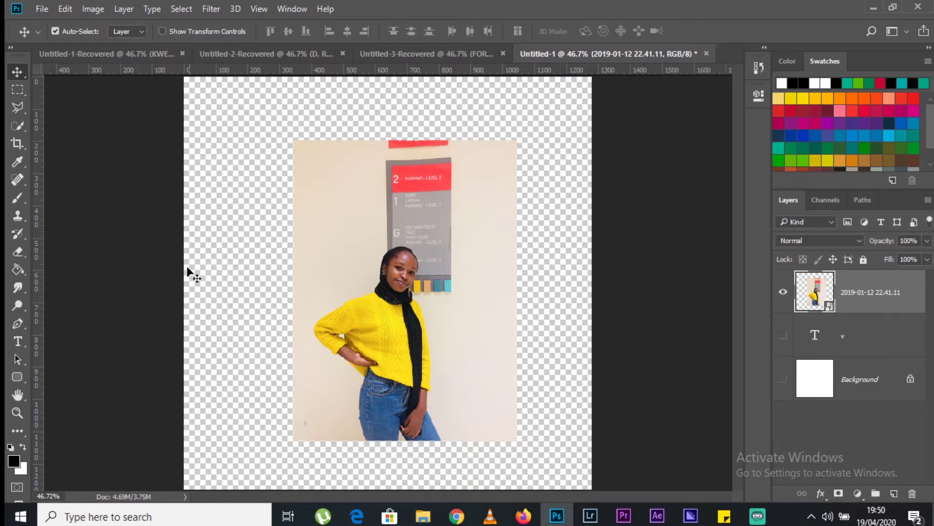
click(17, 125)
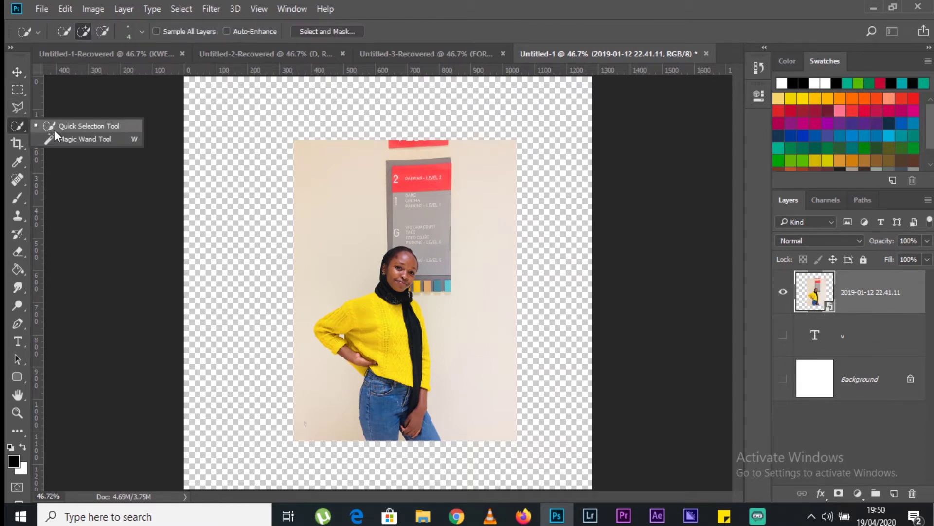
click(61, 126)
key(z)
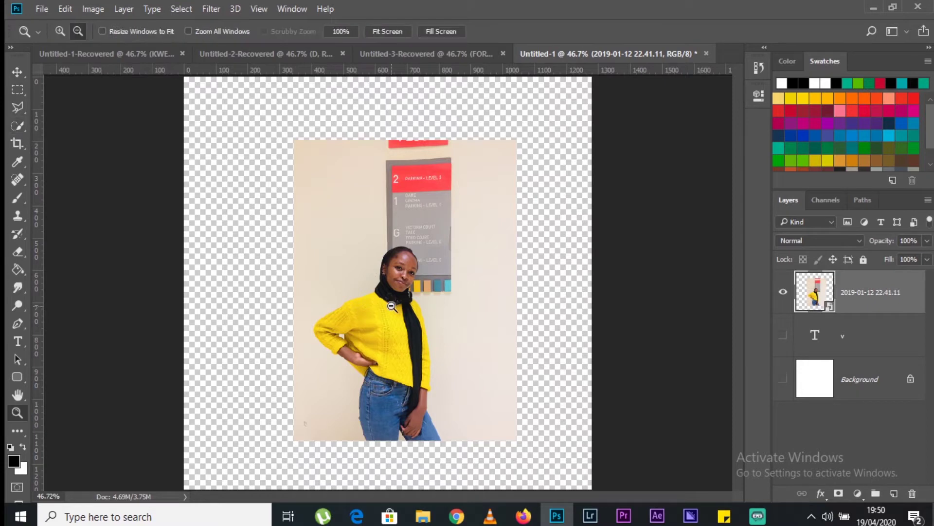
click(411, 272)
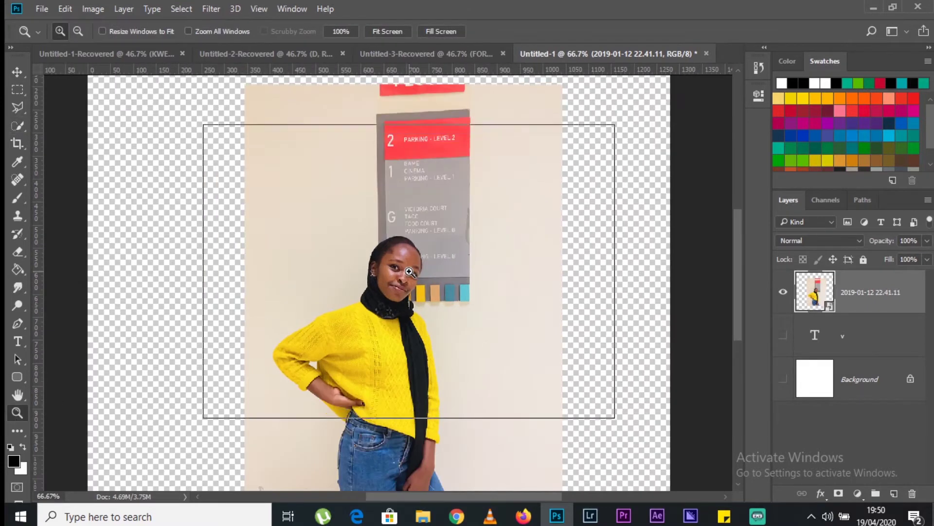
click(410, 271)
key(h)
mouse_move(408, 298)
mouse_down()
mouse_move(418, 259)
mouse_move(466, 242)
mouse_move(480, 247)
mouse_up()
key(w)
Paint a quick selection over the woman and her jeans, using 32 px then 22 px brushes.
mouse_move(418, 216)
mouse_down()
mouse_move(405, 215)
mouse_move(387, 265)
mouse_move(417, 390)
mouse_move(384, 388)
mouse_up()
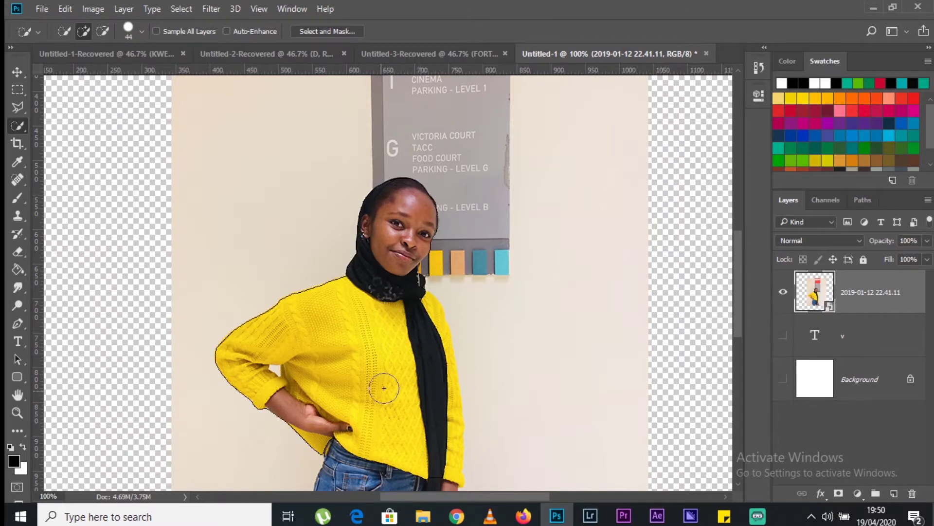
key(space)
drag(435, 366, 447, 180)
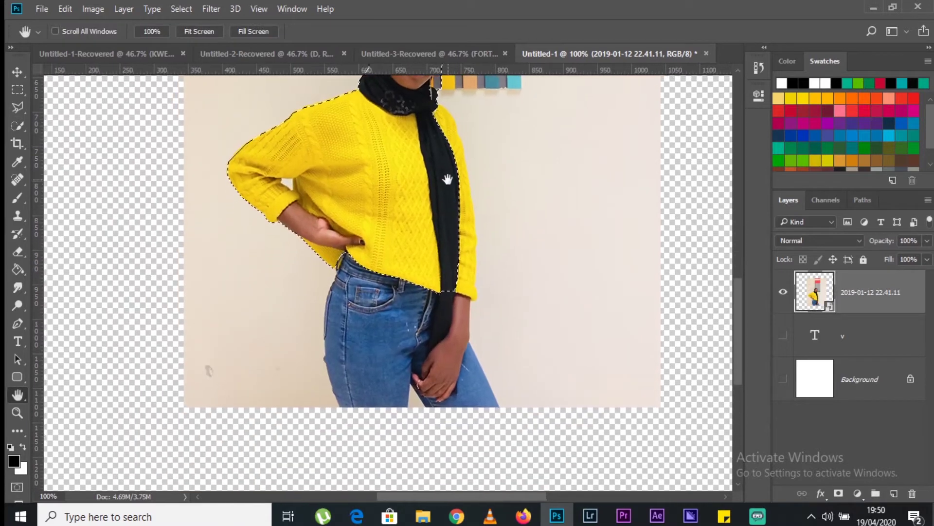
mouse_move(401, 239)
mouse_down()
mouse_move(354, 304)
mouse_move(430, 315)
mouse_up()
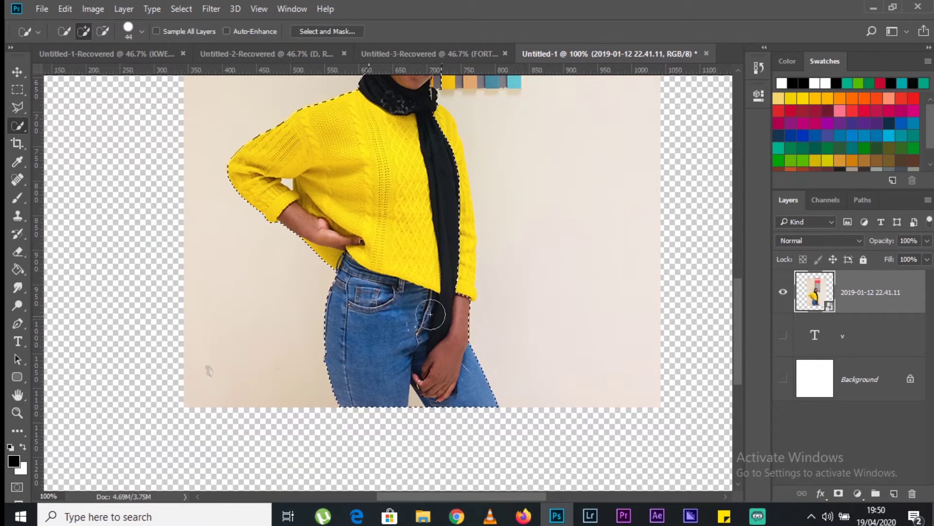
key(space)
mouse_move(461, 175)
mouse_down()
mouse_move(442, 225)
mouse_move(426, 213)
mouse_move(449, 302)
mouse_up()
key(ctrl+space)
ctrl+click(392, 420)
ctrl+click(392, 420)
key(space)
drag(391, 422, 405, 302)
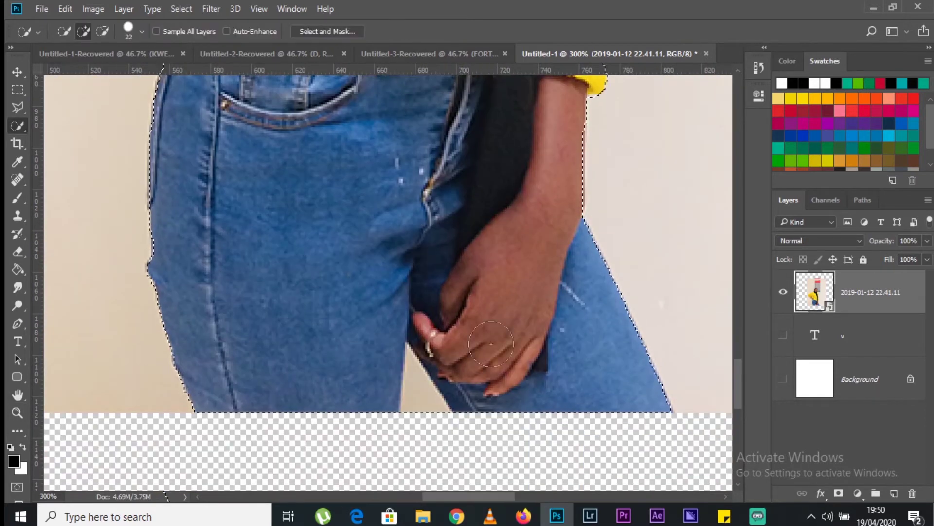
Subtract the beige gap between the legs and the white gap at the elbow.
alt+right_click(422, 389)
alt+click(409, 354)
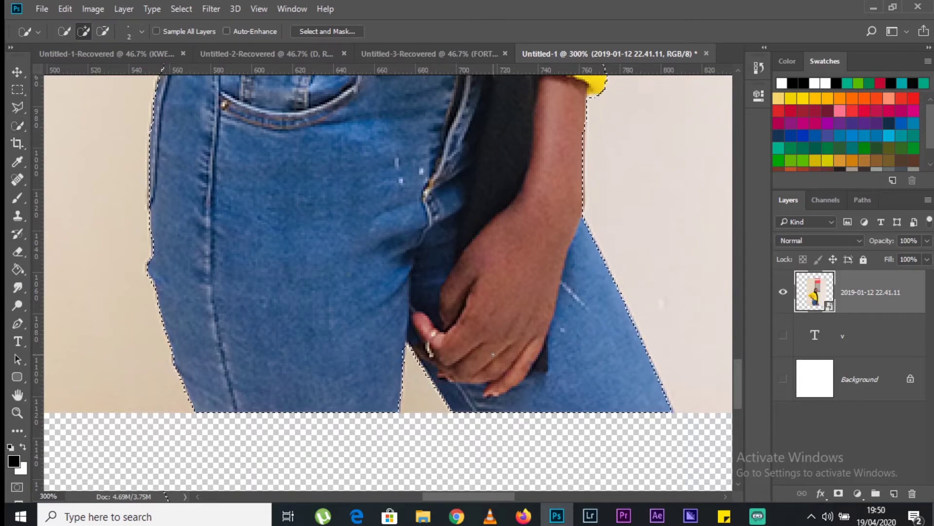
key(space)
mouse_move(197, 197)
mouse_down()
mouse_move(225, 286)
mouse_move(237, 293)
mouse_up()
key(bracketright)
key(bracketright)
key(bracketright)
key(bracketright)
key(bracketright)
key(bracketright)
key(bracketright)
key(bracketright)
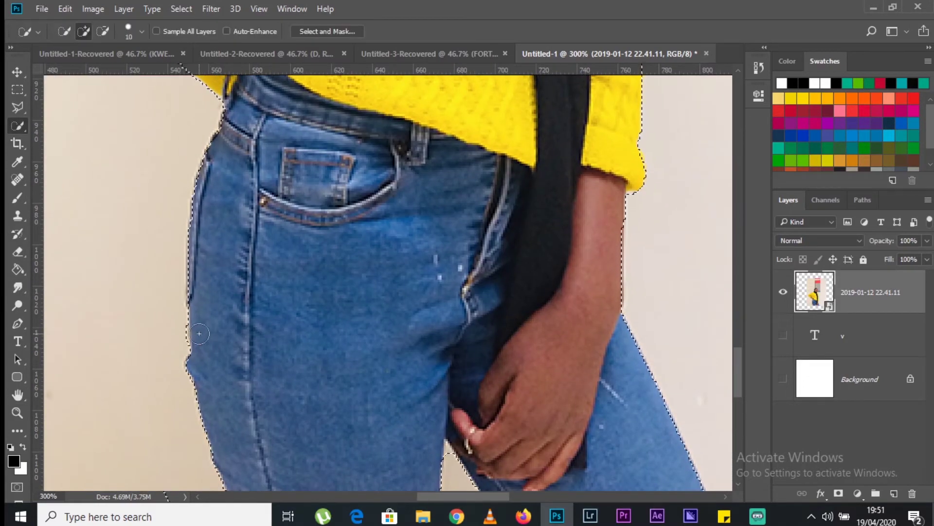
drag(285, 271, 284, 360)
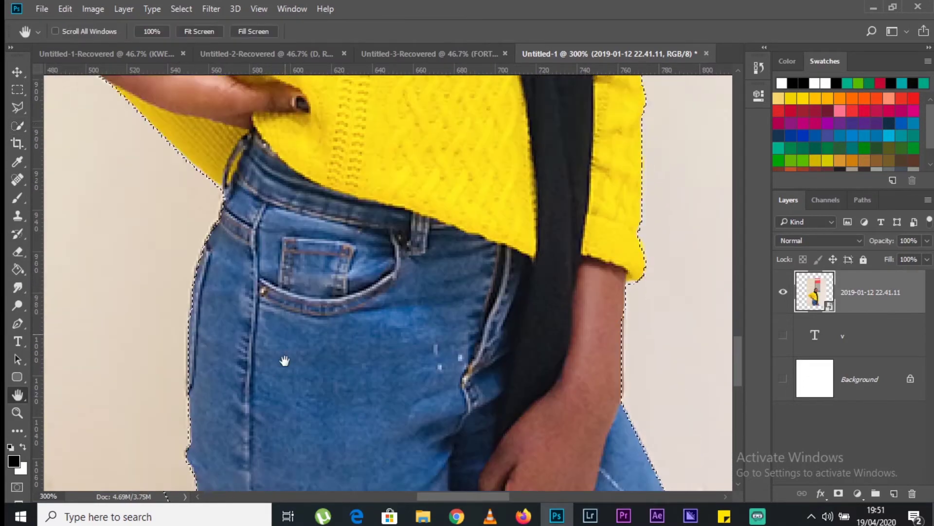
mouse_move(194, 80)
mouse_down()
mouse_move(471, 371)
mouse_move(471, 423)
mouse_up()
alt+click(359, 271)
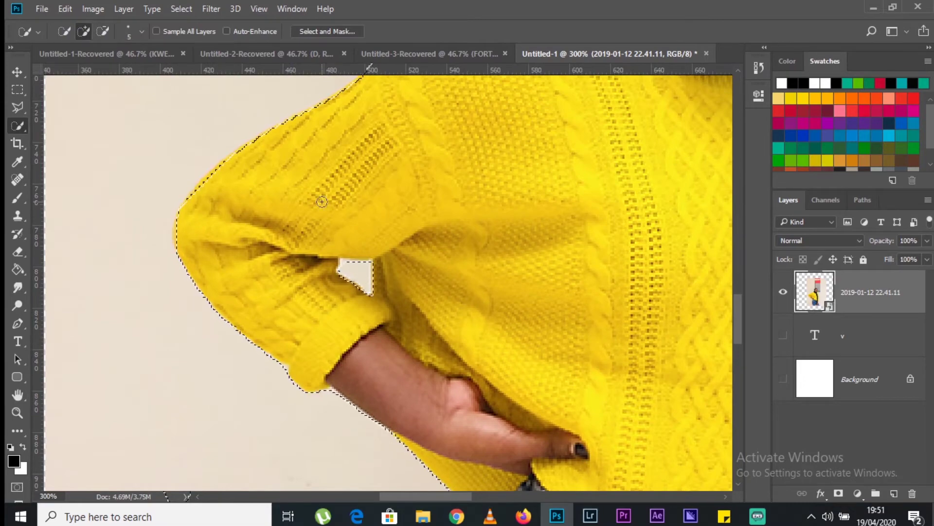
Subtract the grey patch beside the chin, then fit the whole image in the window.
key(space)
drag(656, 109, 413, 292)
drag(590, 138, 389, 348)
drag(434, 301, 418, 179)
alt+click(349, 235)
mouse_move(437, 292)
mouse_down()
mouse_move(400, 180)
mouse_move(411, 251)
mouse_up()
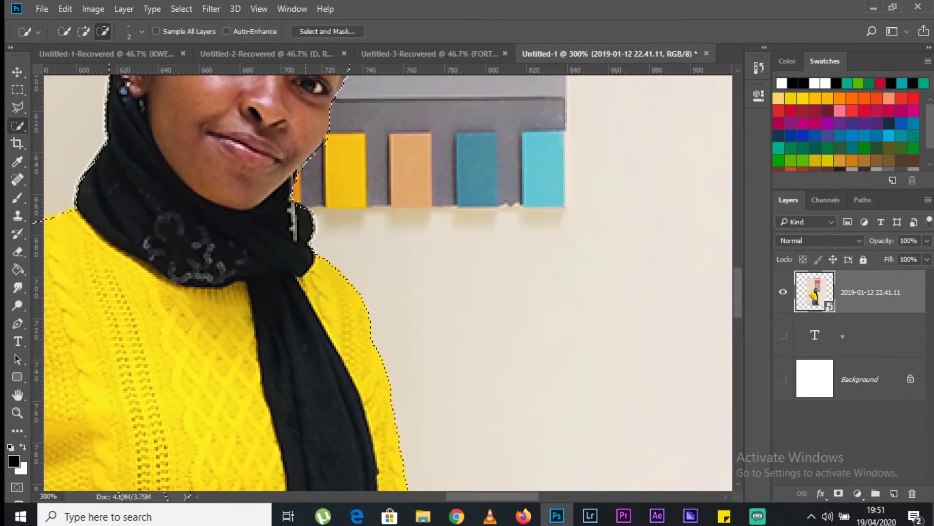
key(space)
drag(429, 438, 405, 92)
drag(488, 441, 473, 111)
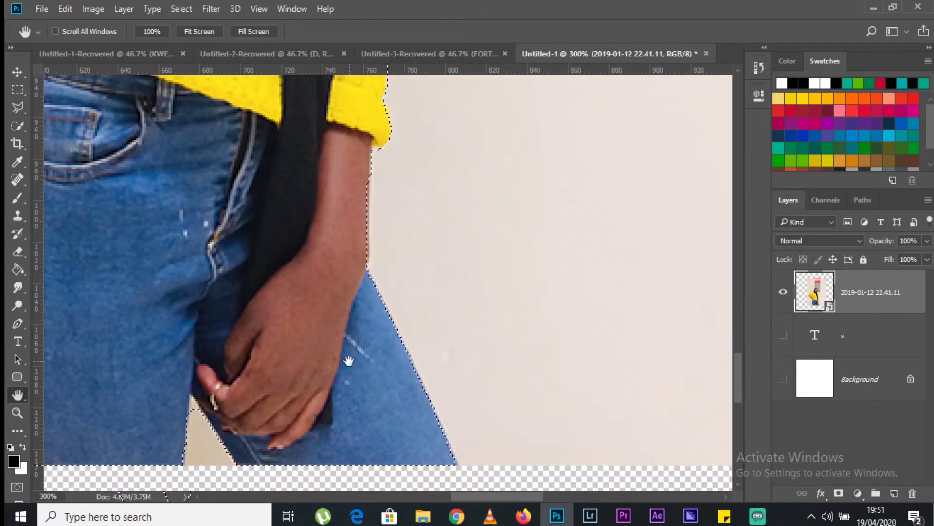
key(ctrl+0)
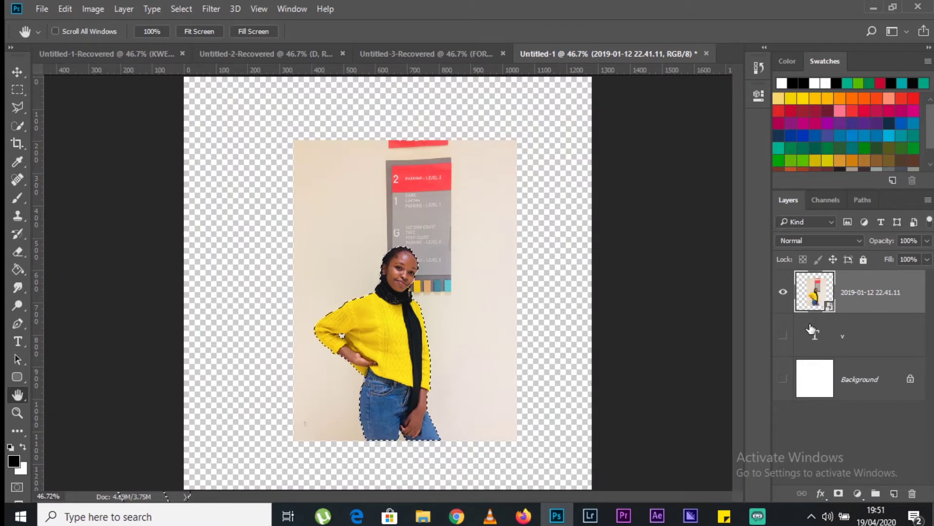
Invert the selection, rasterize the photo layer, delete the surrounding wall, and deselect.
click(180, 9)
click(215, 63)
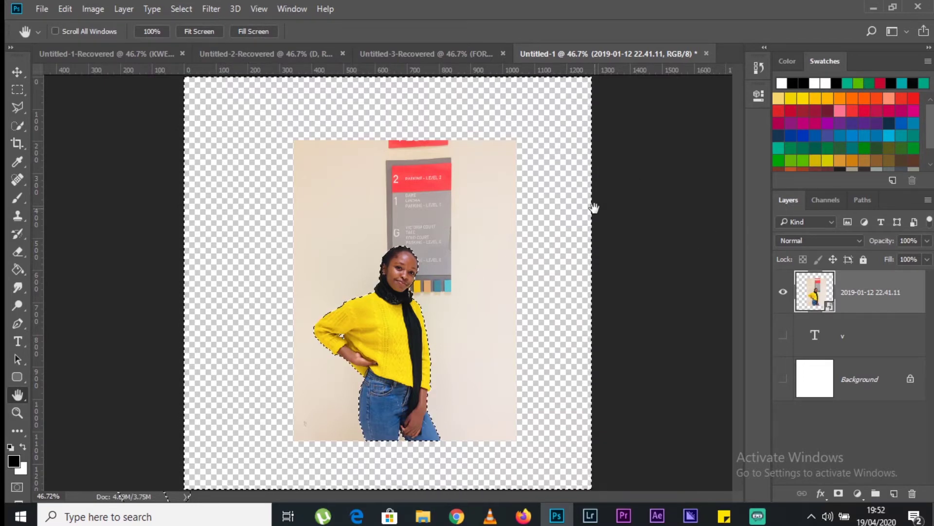
right_click(879, 295)
click(651, 310)
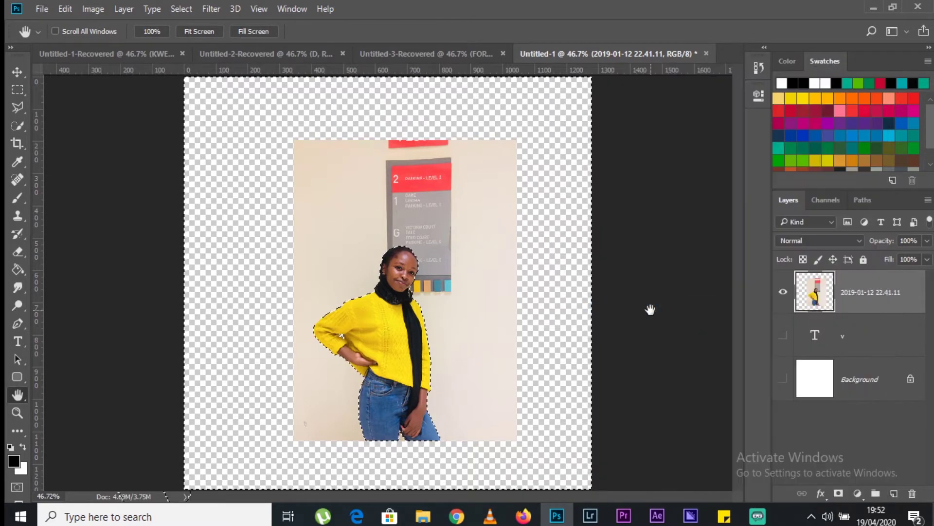
key(Delete)
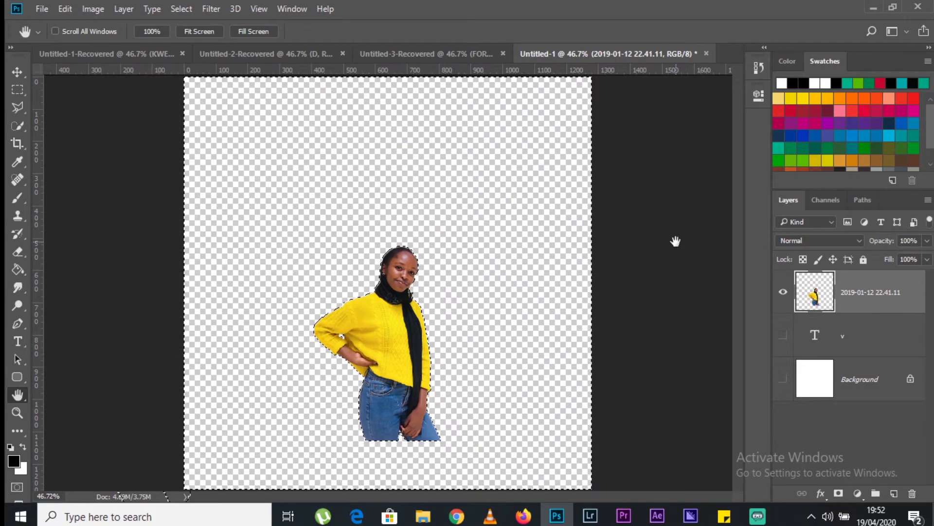
click(181, 10)
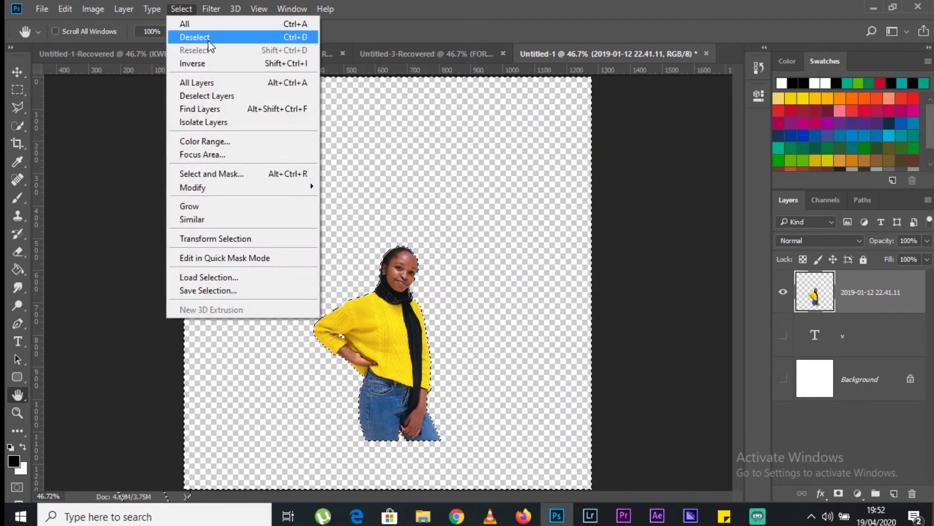
click(187, 37)
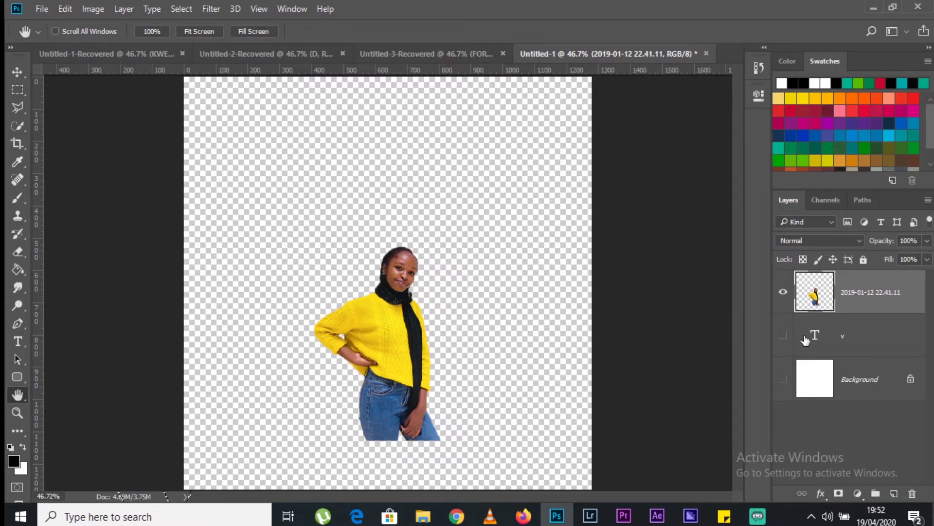
Show the V and background again, stack the V above the photo at 74% opacity.
click(782, 336)
click(783, 378)
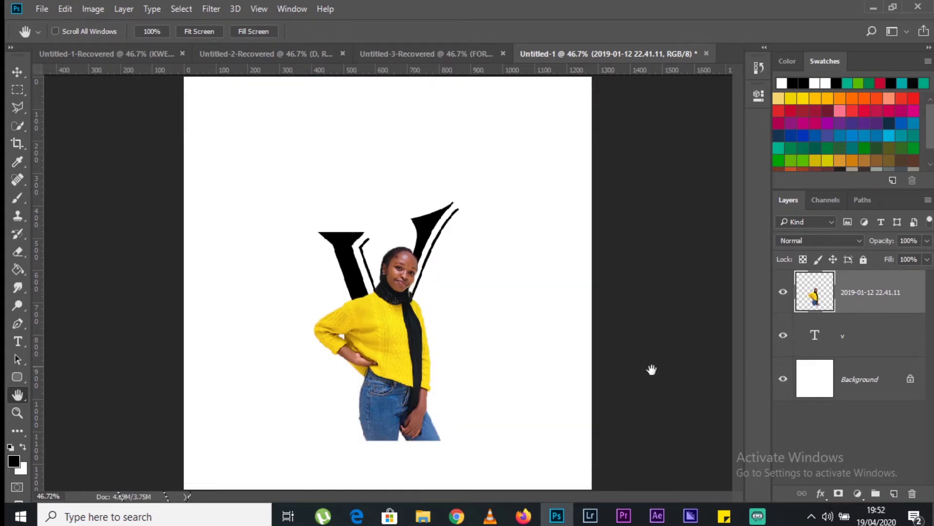
key(v)
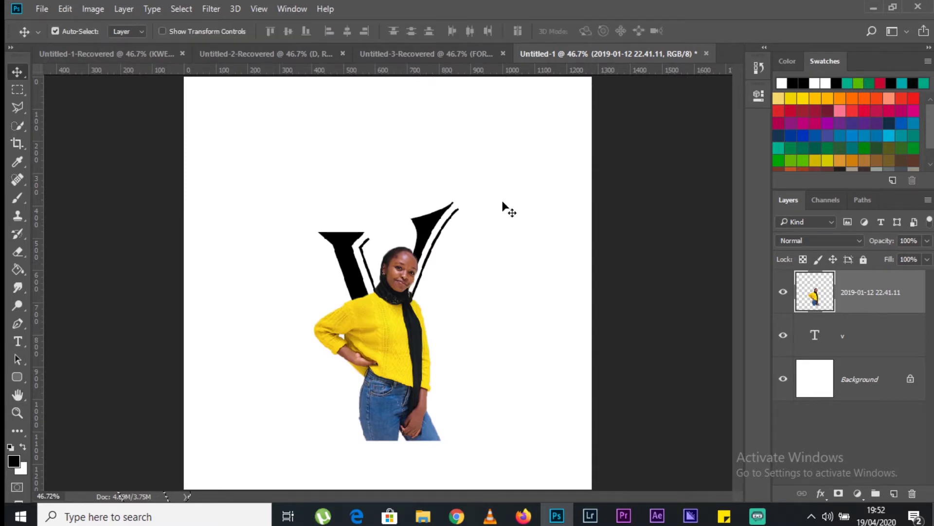
click(815, 342)
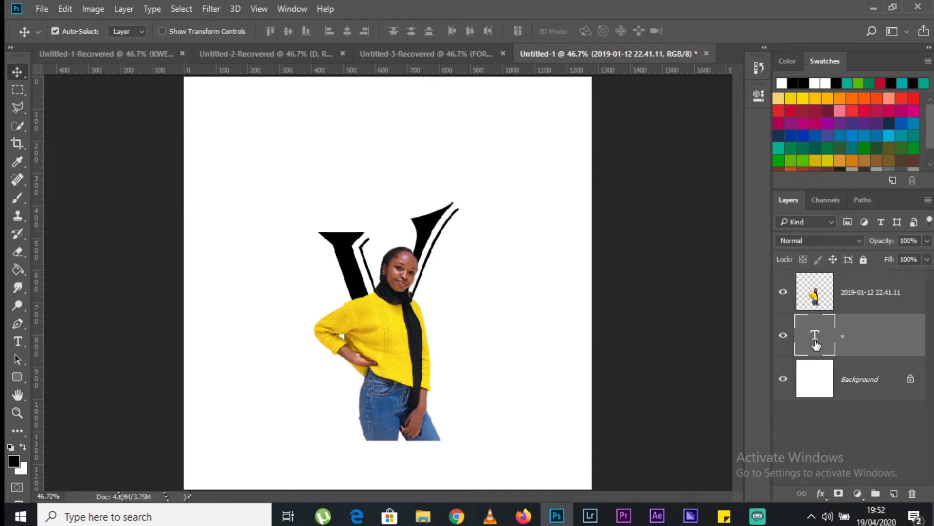
drag(816, 344, 830, 276)
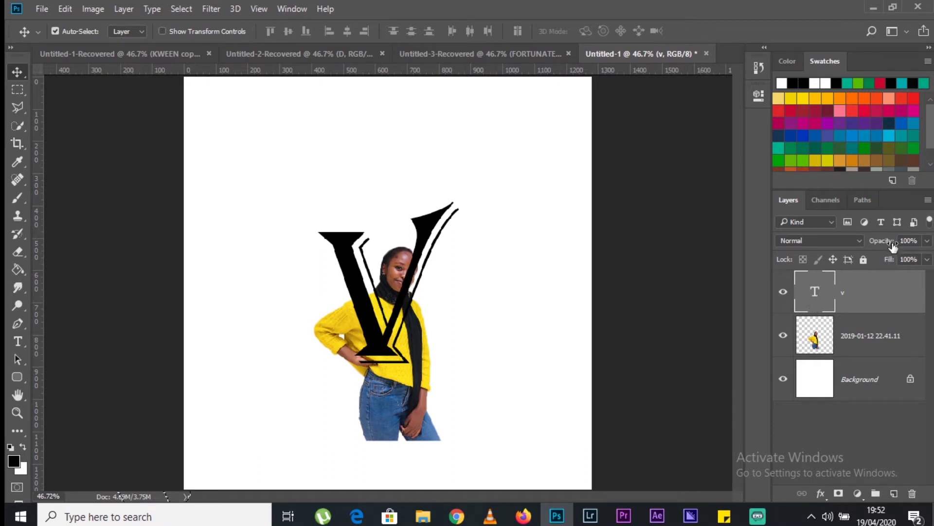
drag(887, 241, 871, 244)
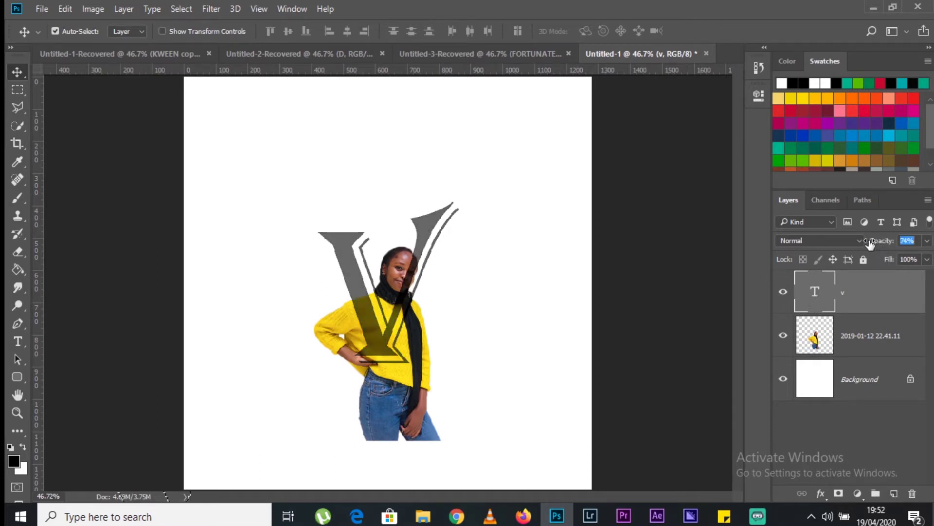
Move the photo up over the V, shrink it to about 81.5%, and mirror it horizontally.
click(817, 334)
key(ctrl+t)
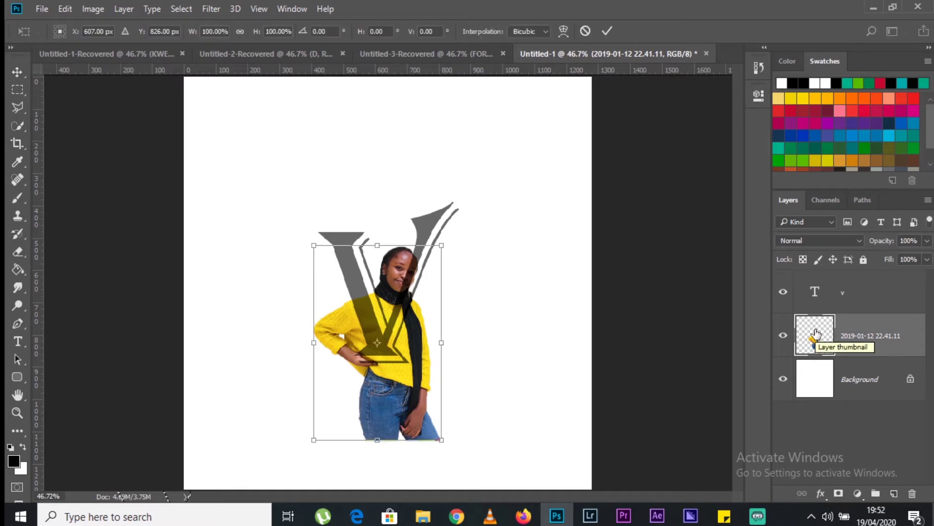
drag(389, 285, 323, 192)
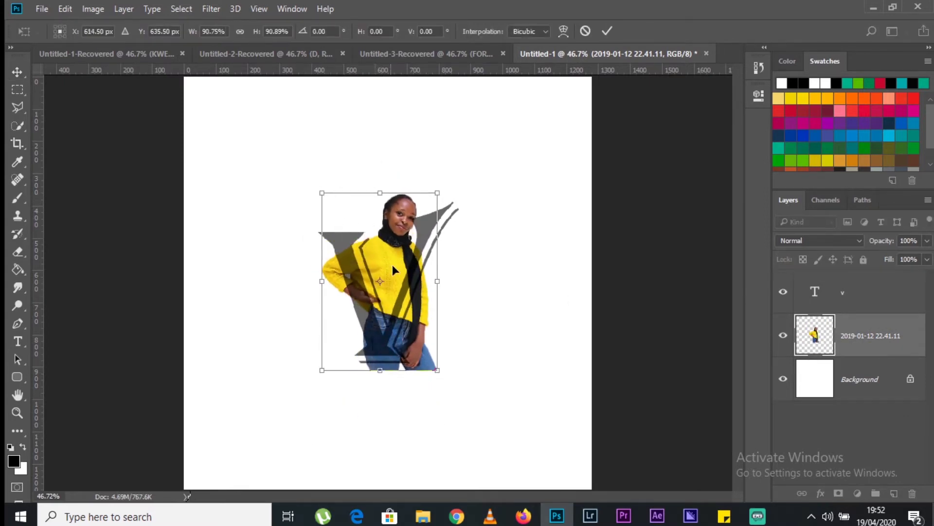
drag(411, 308, 413, 319)
drag(437, 380, 427, 363)
drag(393, 316, 393, 322)
right_click(399, 270)
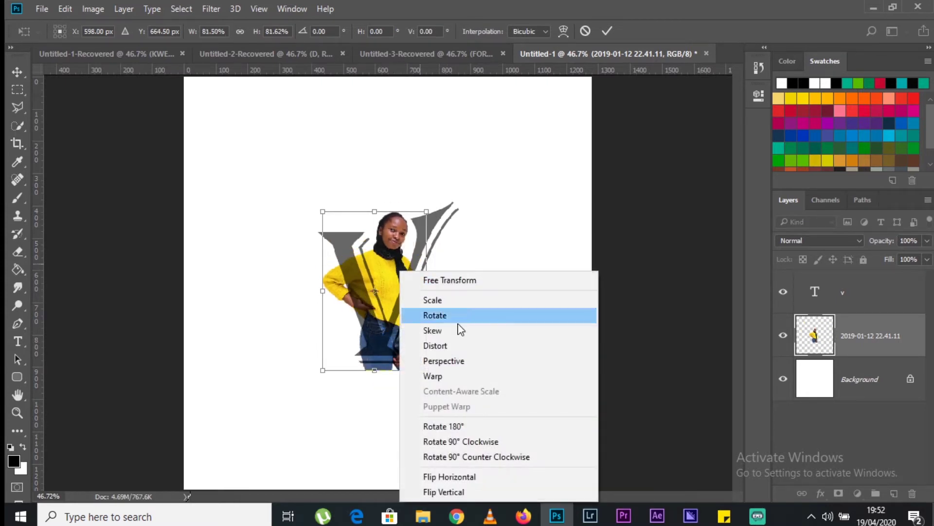
click(468, 478)
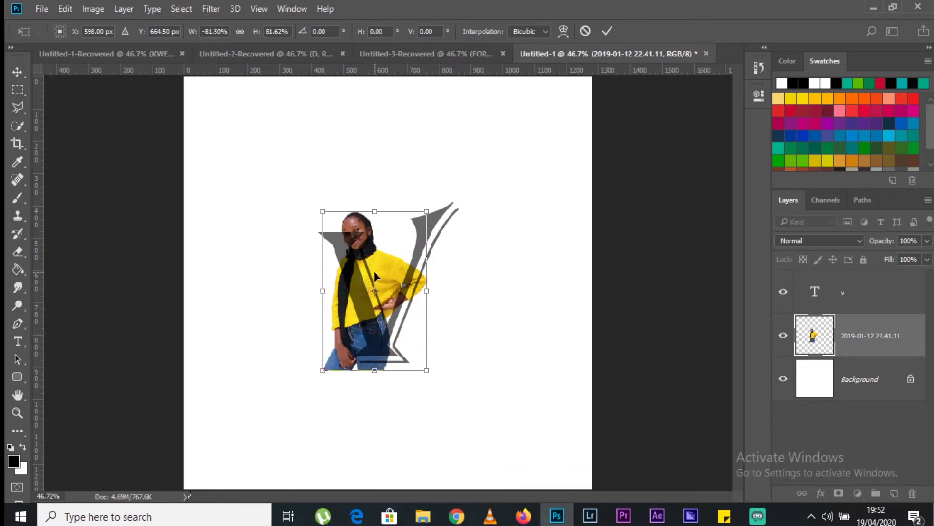
drag(374, 272, 413, 264)
Flip the photo back and settle it at about 74.5% over the V.
right_click(400, 274)
click(463, 247)
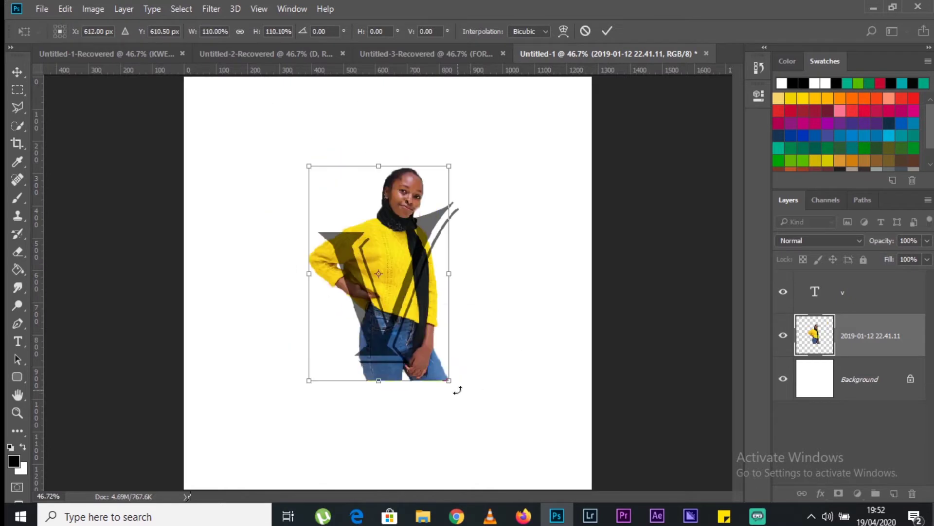
drag(450, 381, 445, 374)
drag(414, 234, 427, 270)
drag(458, 408, 420, 352)
drag(370, 233, 376, 243)
drag(424, 362, 427, 366)
click(607, 30)
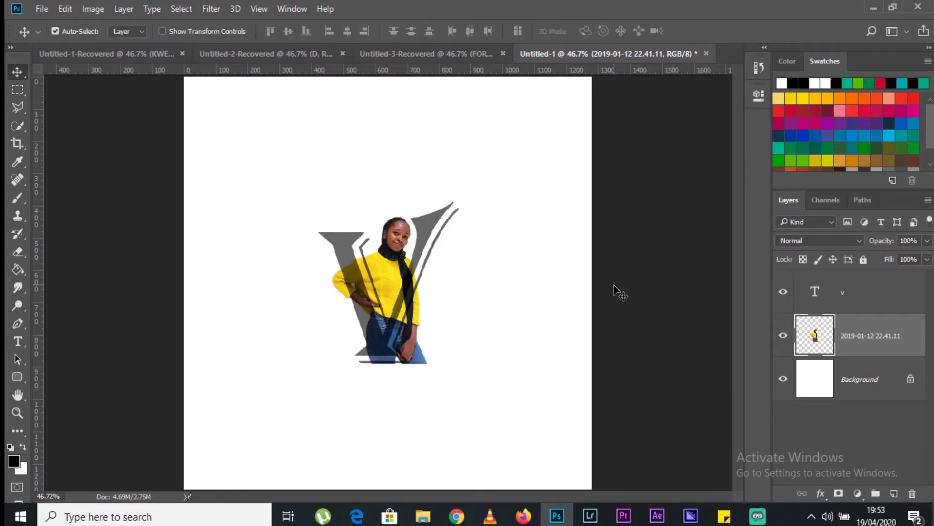
Restore the V to 100% opacity and stack the photo layer above it.
click(818, 303)
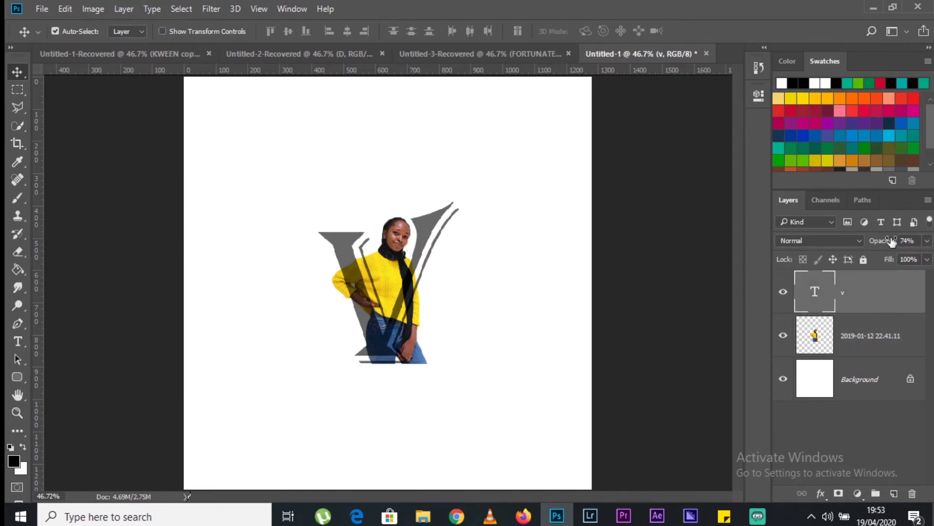
drag(879, 242, 931, 242)
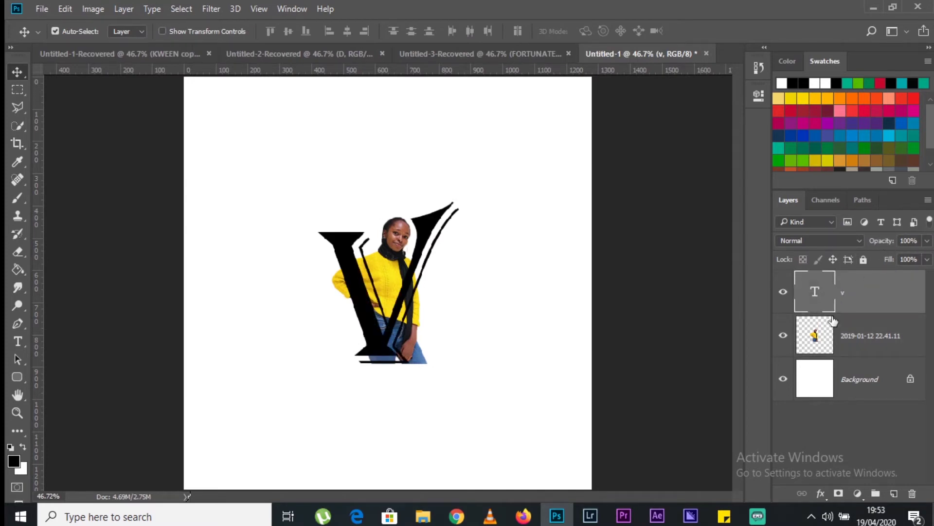
click(805, 342)
click(824, 292)
drag(817, 342, 827, 314)
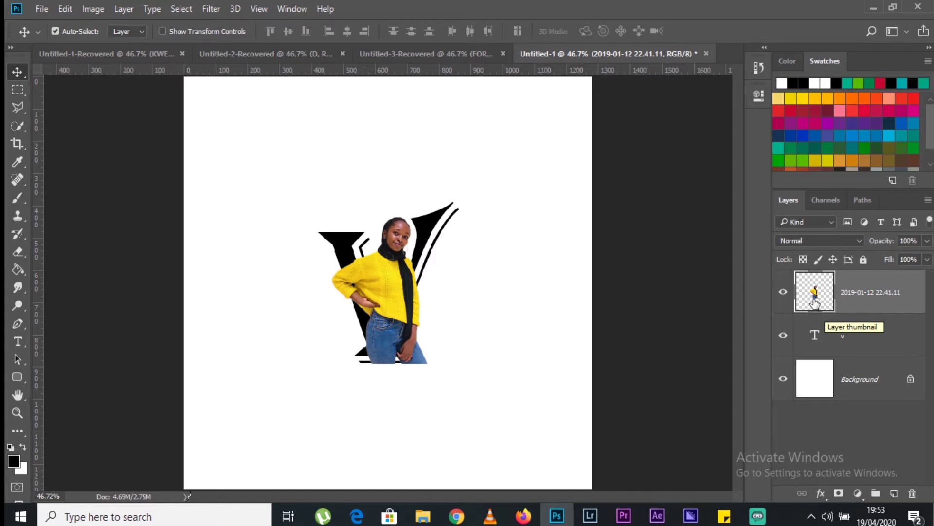
Create a clipping mask so the photo shows only inside the V.
right_click(887, 292)
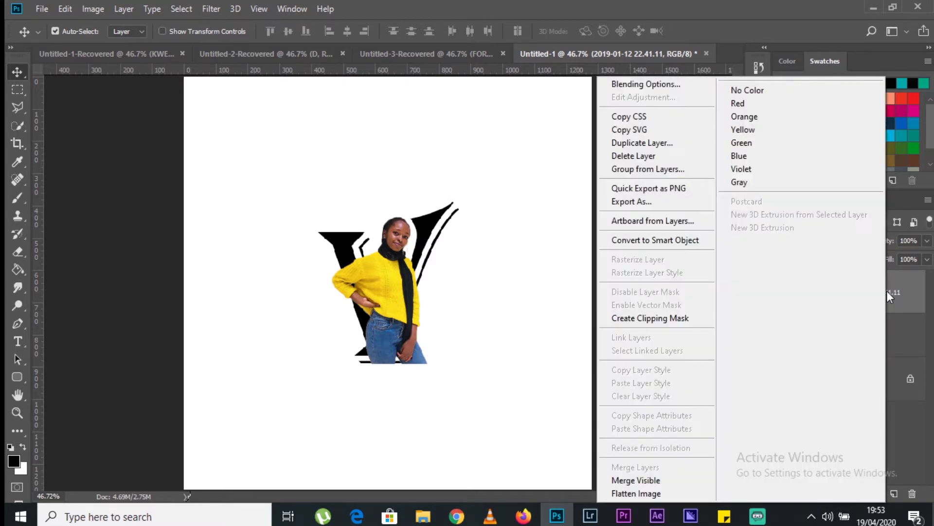
click(675, 319)
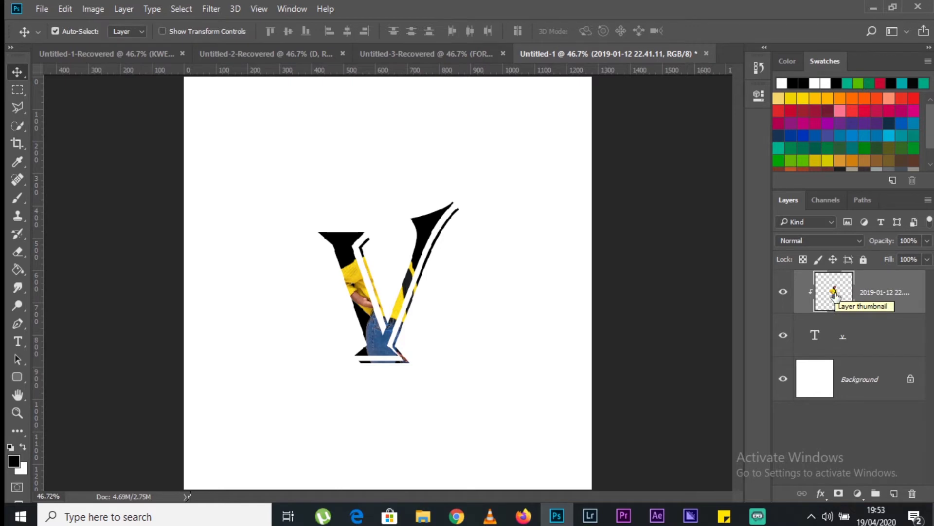
click(797, 322)
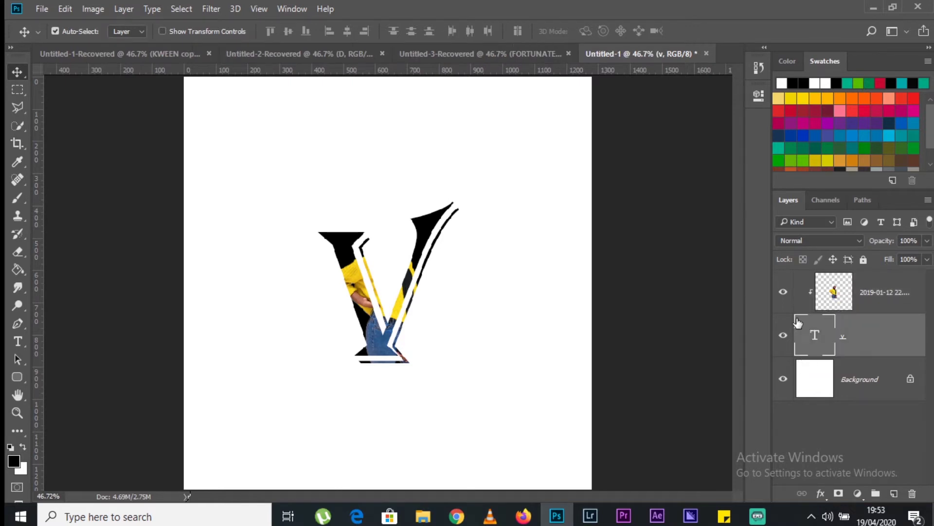
Set the V's text colour to dark red da1f3d, copied from the saved colour notes.
click(756, 95)
click(654, 263)
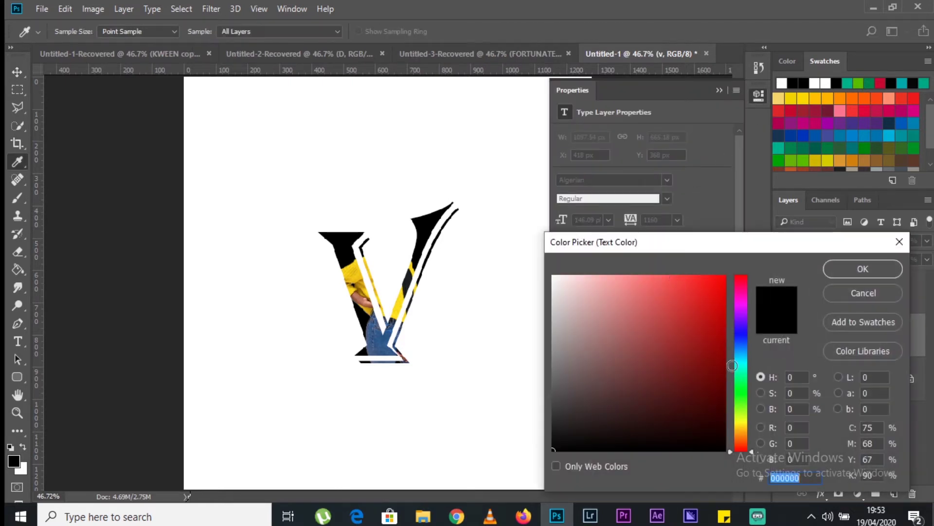
click(724, 516)
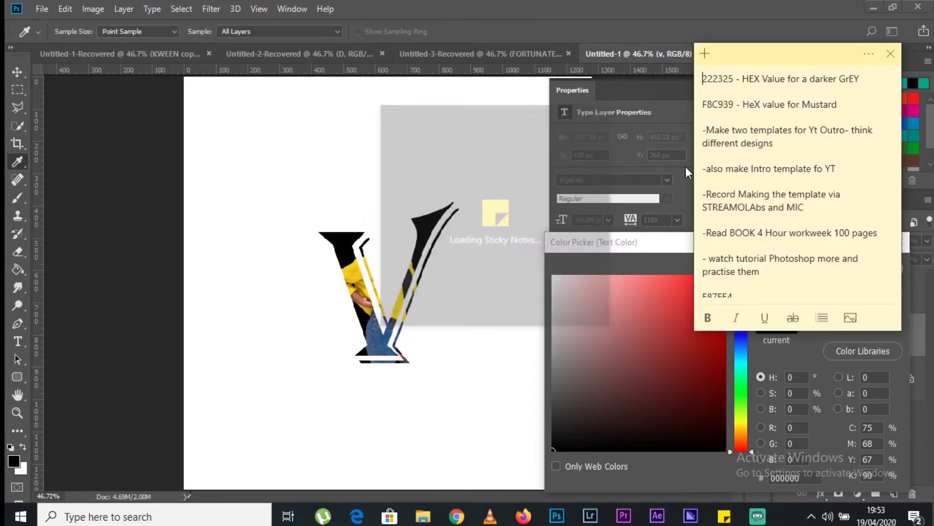
click(762, 277)
scroll(762, 277, down, 1)
scroll(762, 276, down, 1)
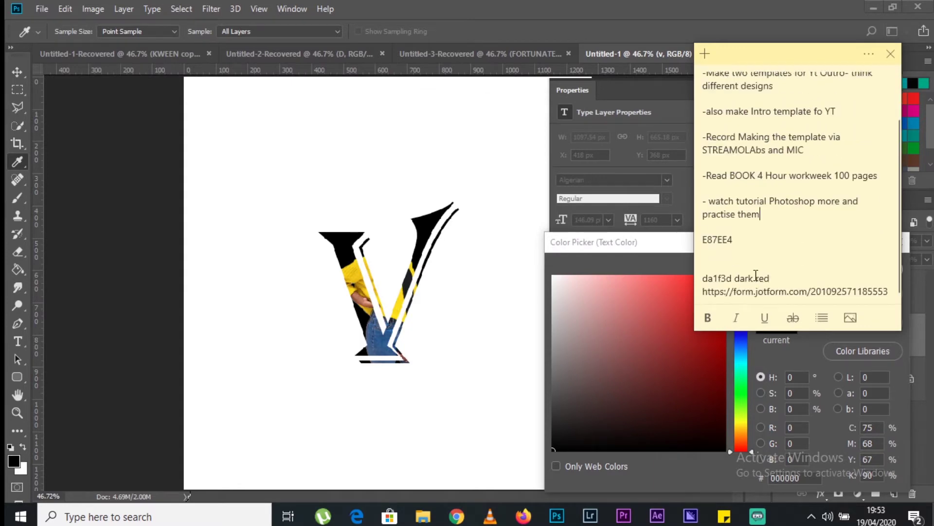
double_click(696, 279)
key(ctrl+c)
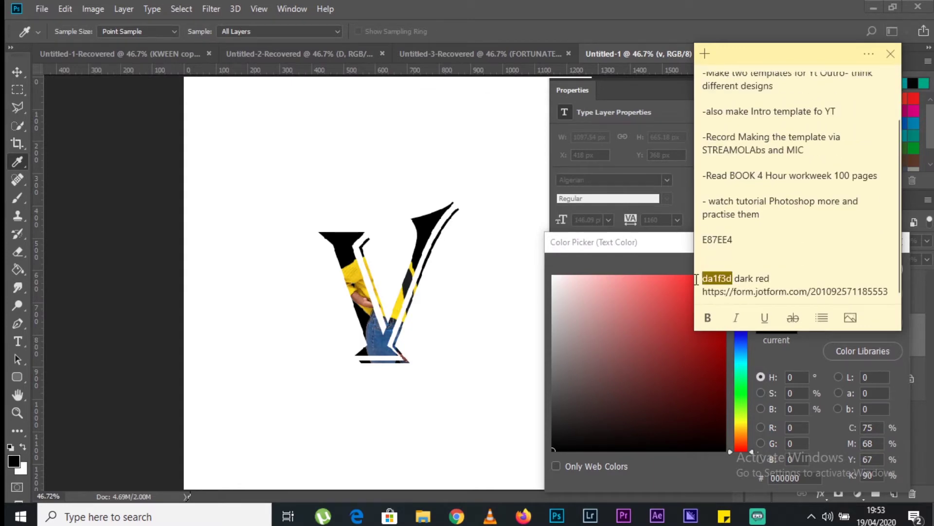
click(748, 3)
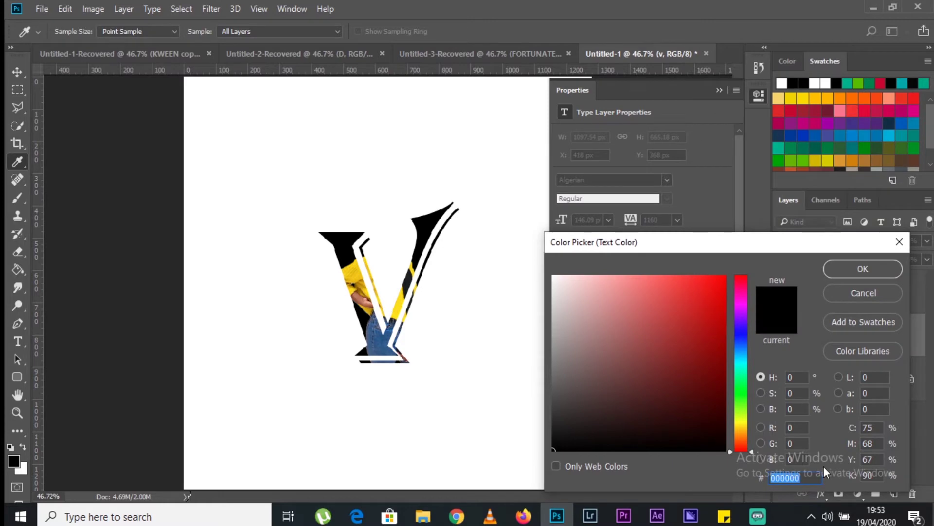
key(ctrl+v)
click(864, 269)
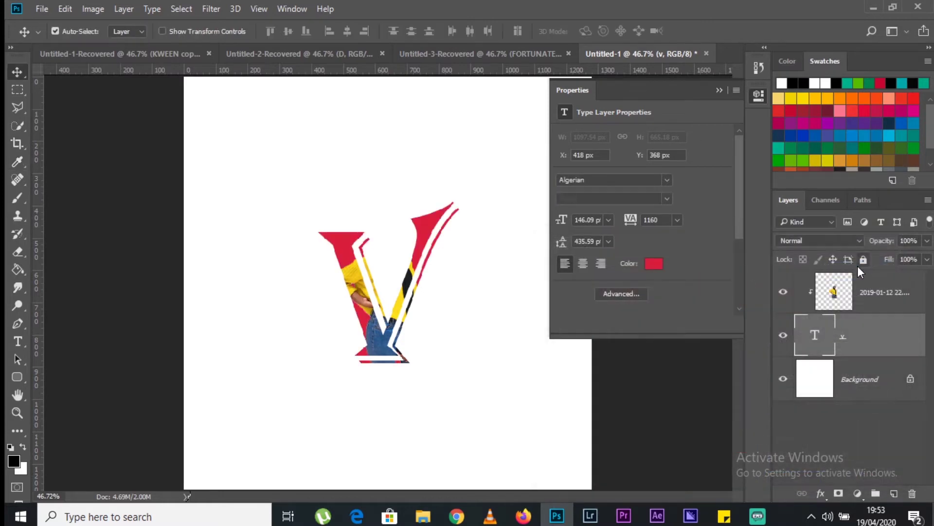
click(719, 91)
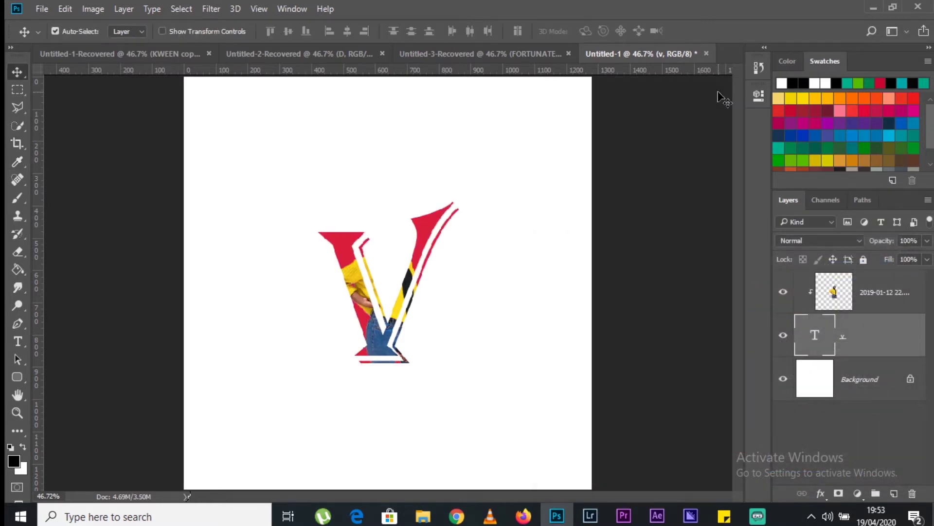
click(823, 295)
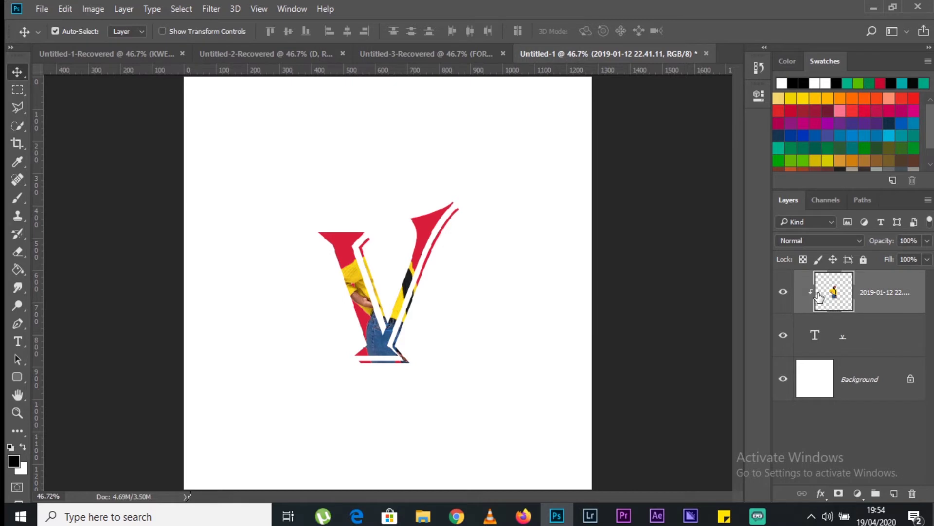
Duplicate the photo as an unclipped top layer and add a layer mask to it.
key(ctrl)
key(ctrl+j)
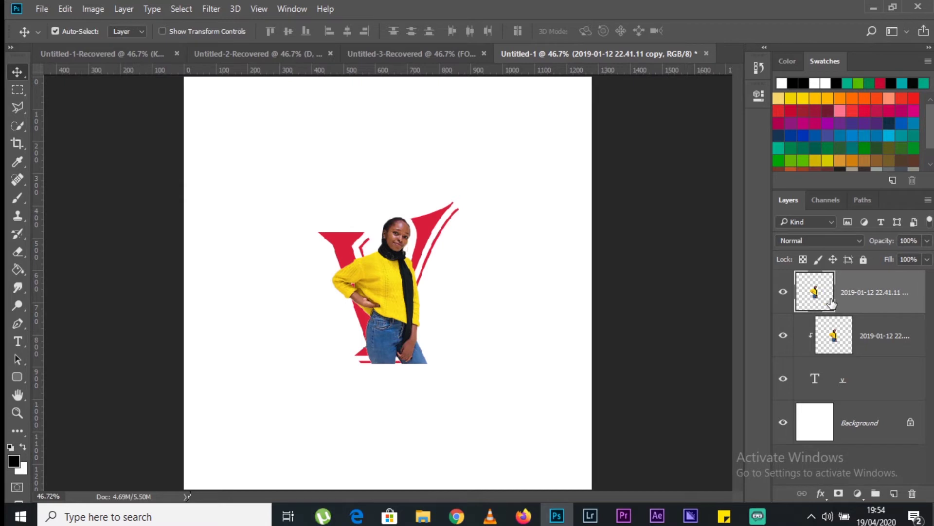
click(838, 493)
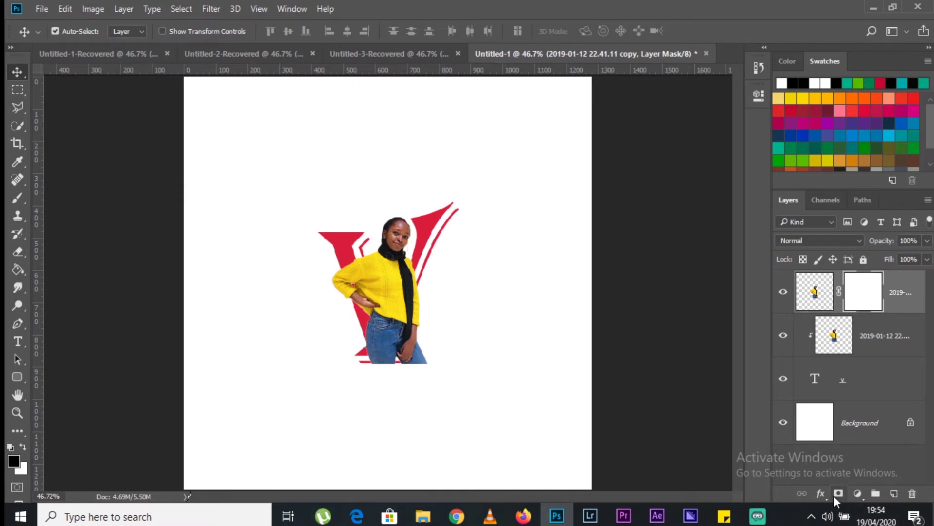
key(b)
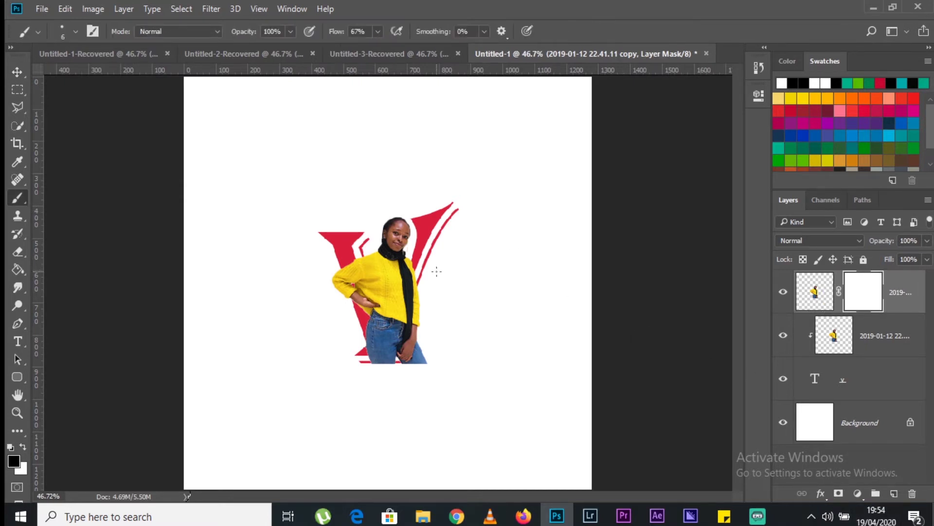
mouse_move(417, 274)
mouse_down()
mouse_move(433, 278)
mouse_move(379, 267)
mouse_up()
key(z)
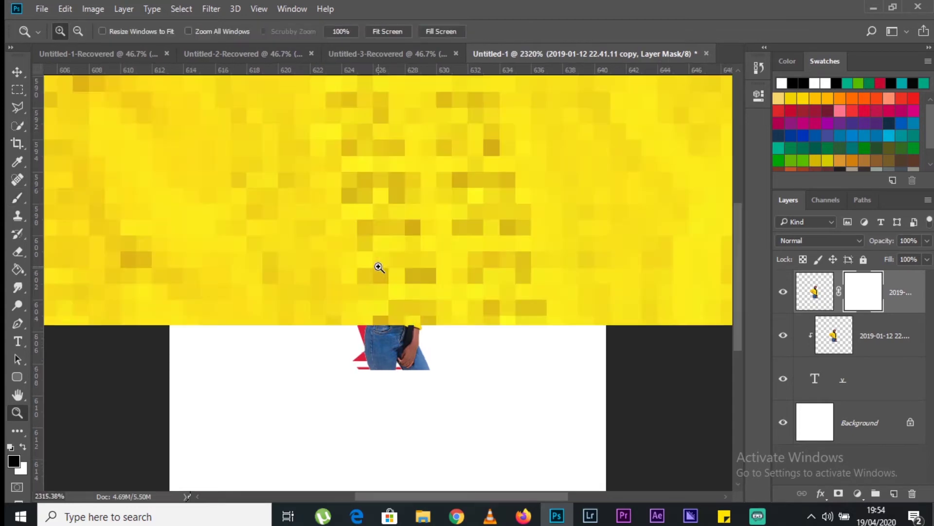
alt+click(378, 266)
alt+click(379, 265)
alt+click(379, 265)
alt+click(378, 265)
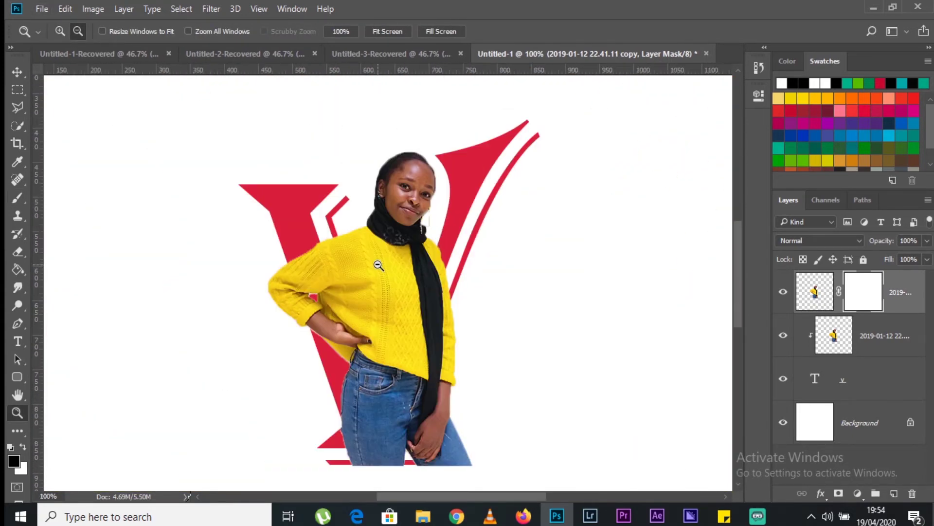
Mask out the figure outside the V, restoring the head, torso and left elbow over it.
key(b)
drag(480, 286, 479, 254)
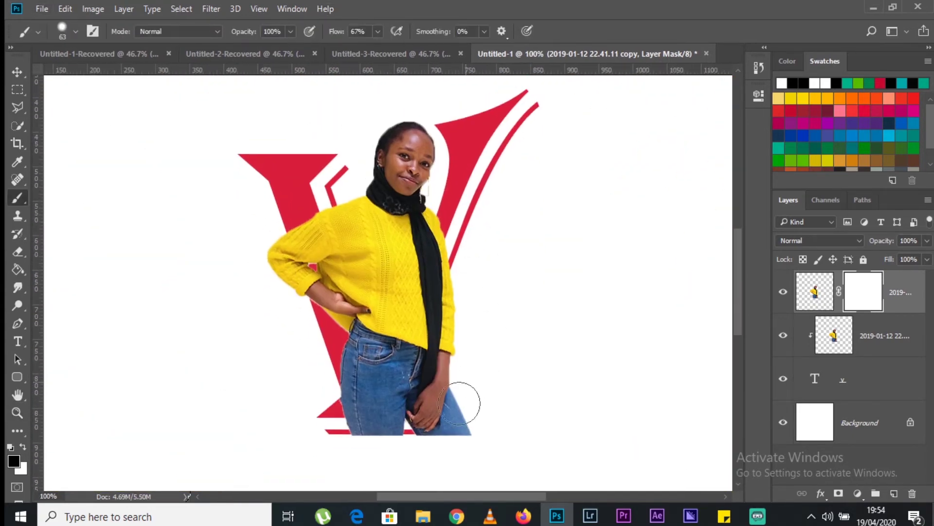
mouse_move(459, 403)
mouse_down()
mouse_move(404, 426)
mouse_move(459, 299)
mouse_move(304, 268)
mouse_move(354, 349)
mouse_move(438, 282)
mouse_up()
key(x)
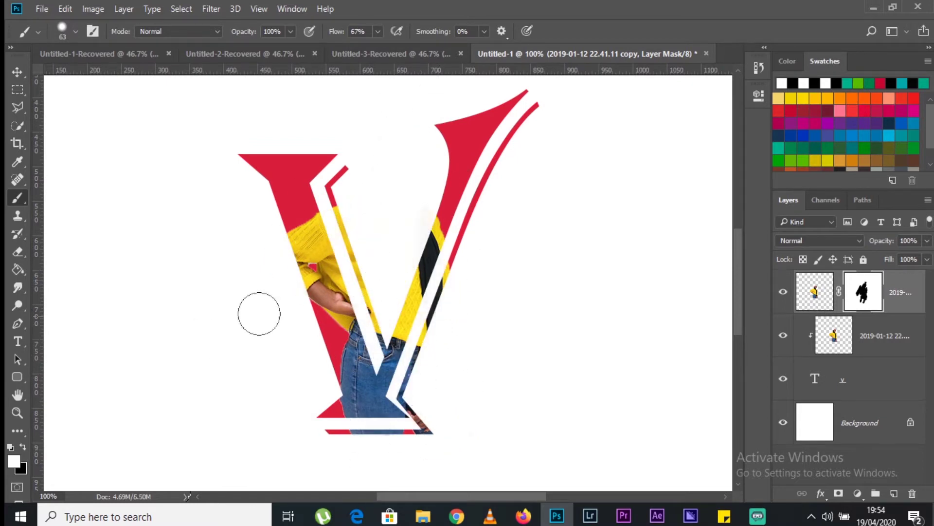
mouse_move(259, 313)
mouse_down()
mouse_move(377, 310)
mouse_move(426, 174)
mouse_move(347, 217)
mouse_move(339, 265)
mouse_move(436, 121)
mouse_move(389, 328)
mouse_up()
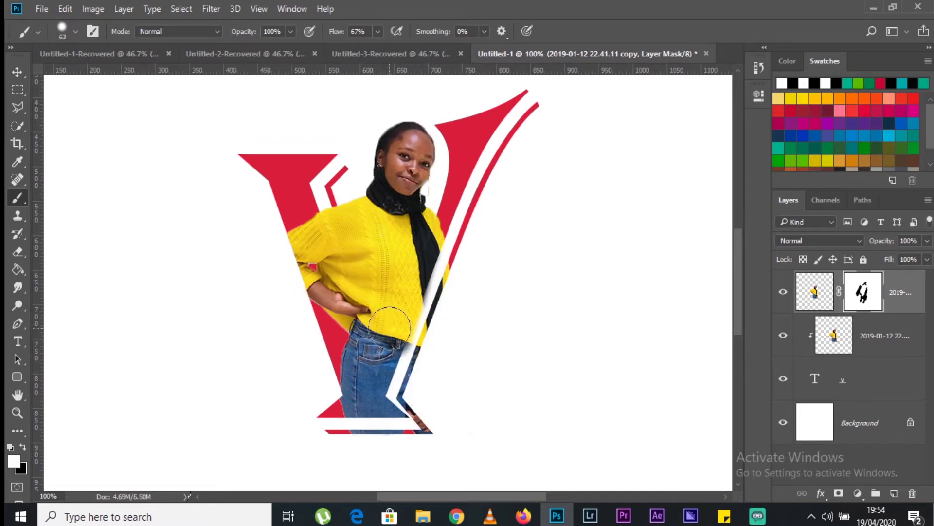
drag(290, 256, 290, 278)
double_click(17, 394)
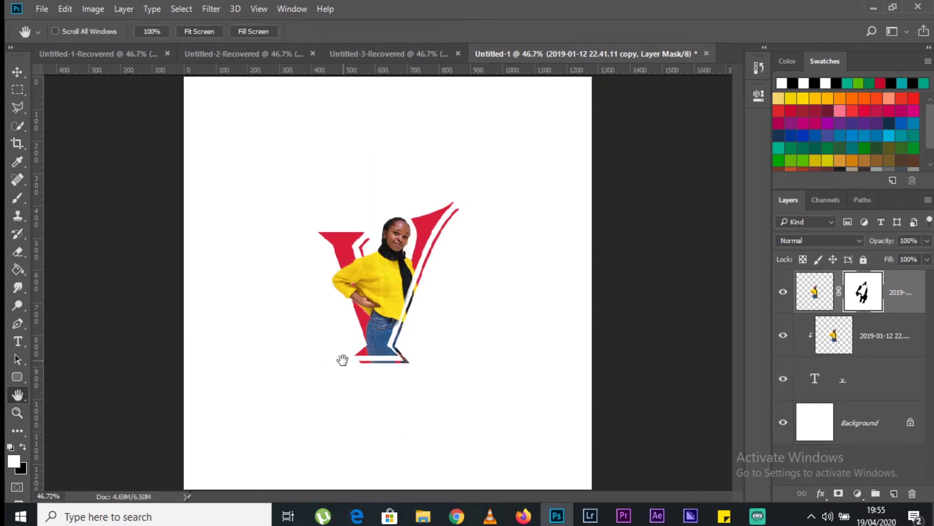
Group the top three photo and V layers and name the group 'Text with Image'.
click(821, 301)
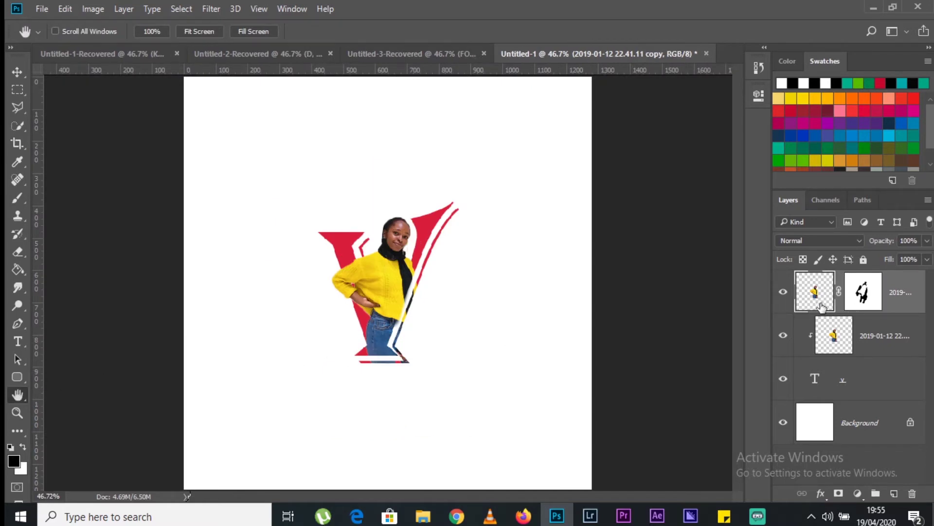
shift+click(820, 387)
key(ctrl+g)
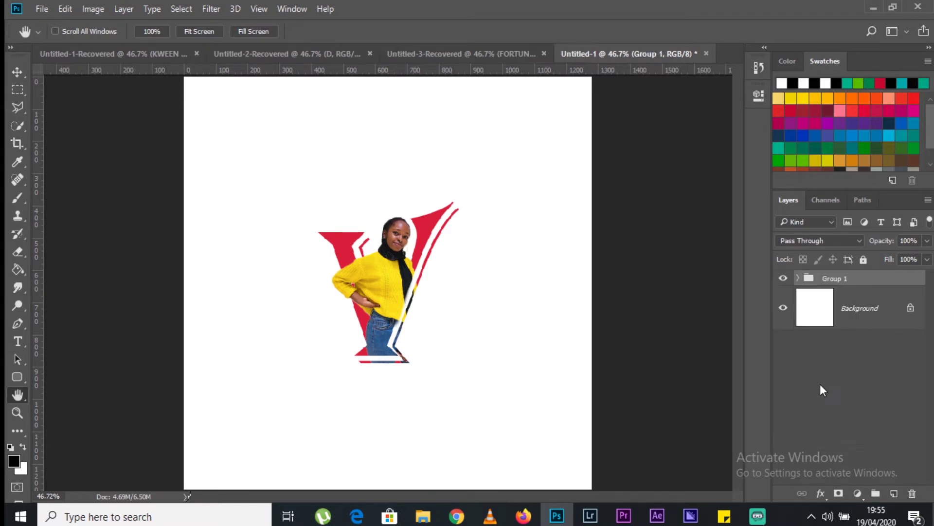
double_click(843, 278)
text(Text with Image)
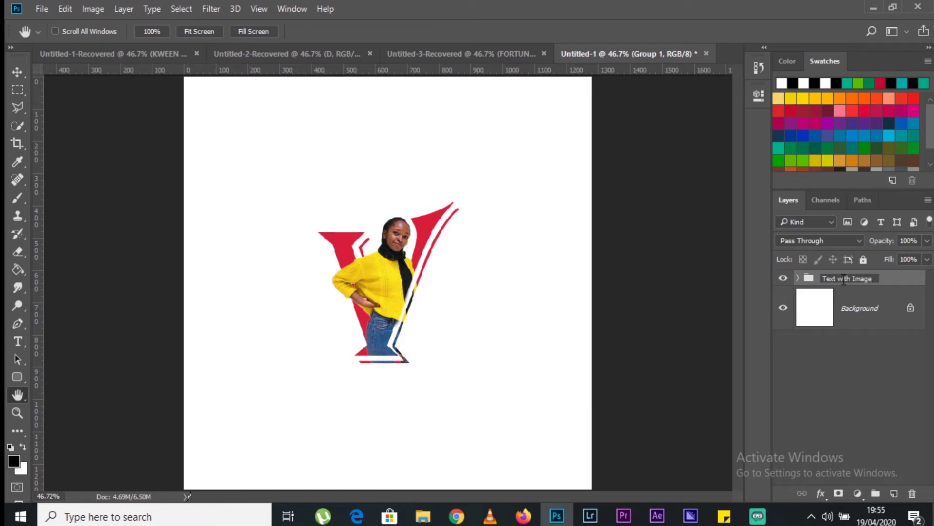
key(Return)
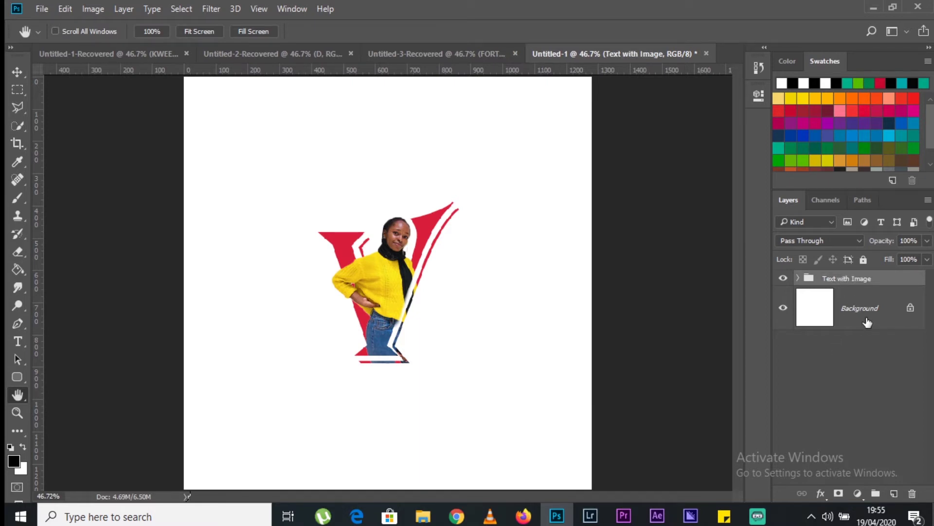
click(874, 407)
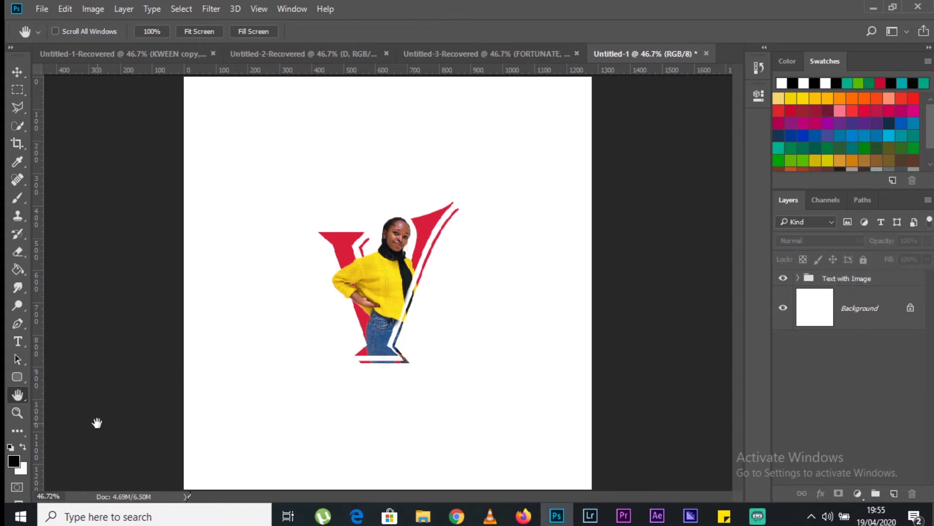
click(17, 341)
Type the heading 'HAPPY WOMENS DAY' near the top of the page.
click(244, 121)
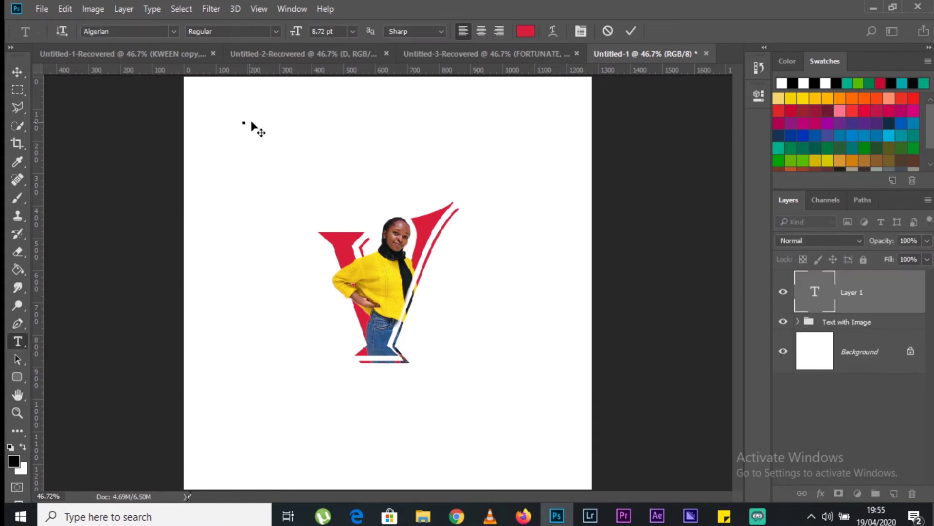
text(THE FUTURE)
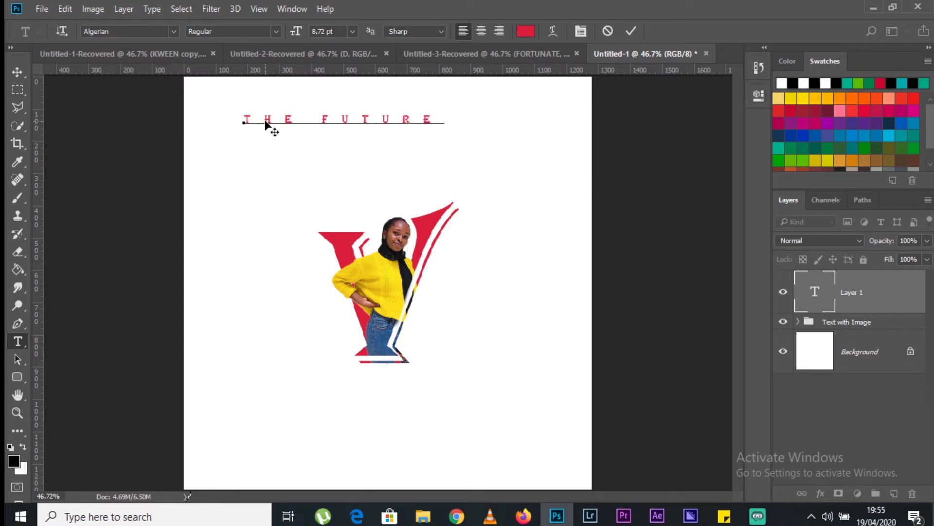
key(BackSpace)
key(BackSpace)
key(BackSpace)
key(BackSpace)
key(BackSpace)
key(BackSpace)
key(BackSpace)
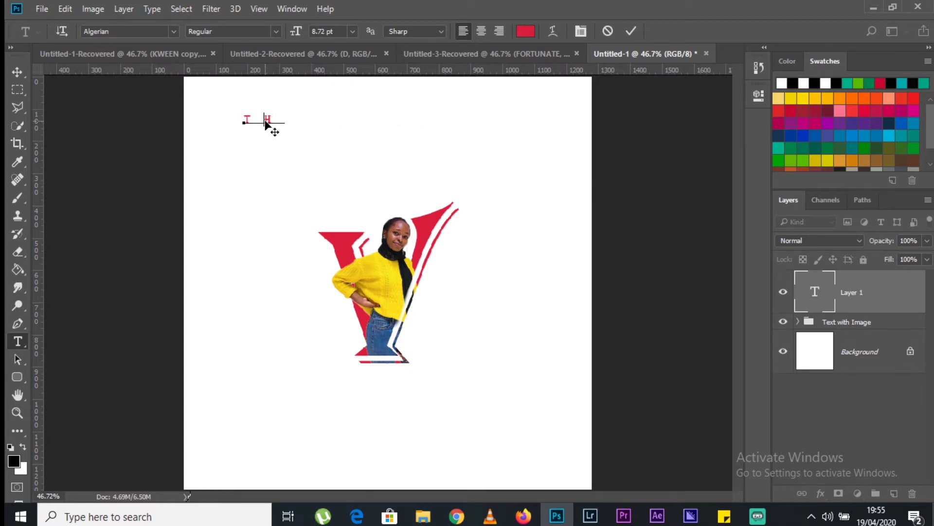
text(HAPPY WOMENS DAY)
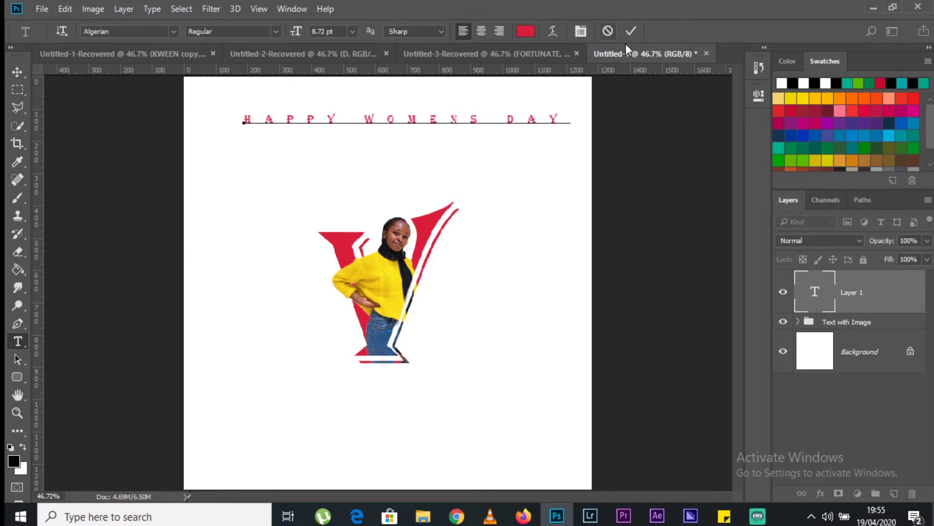
click(636, 31)
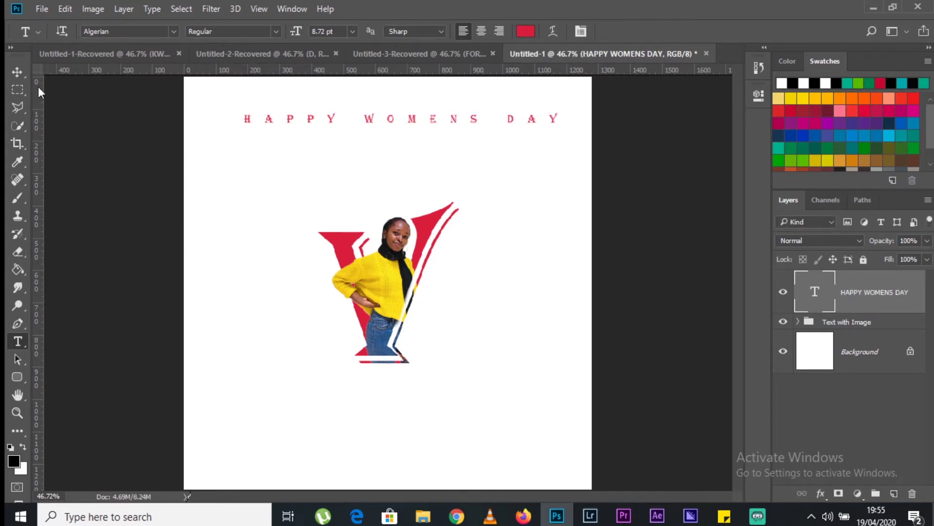
click(17, 71)
drag(404, 122, 392, 127)
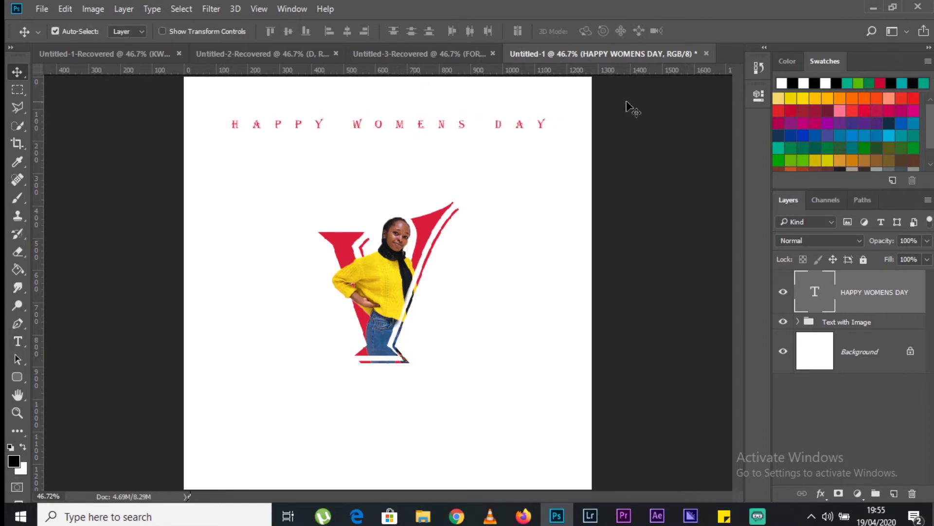
Set the heading's font to Imprint MT Shadow and reposition it near the page top.
click(760, 95)
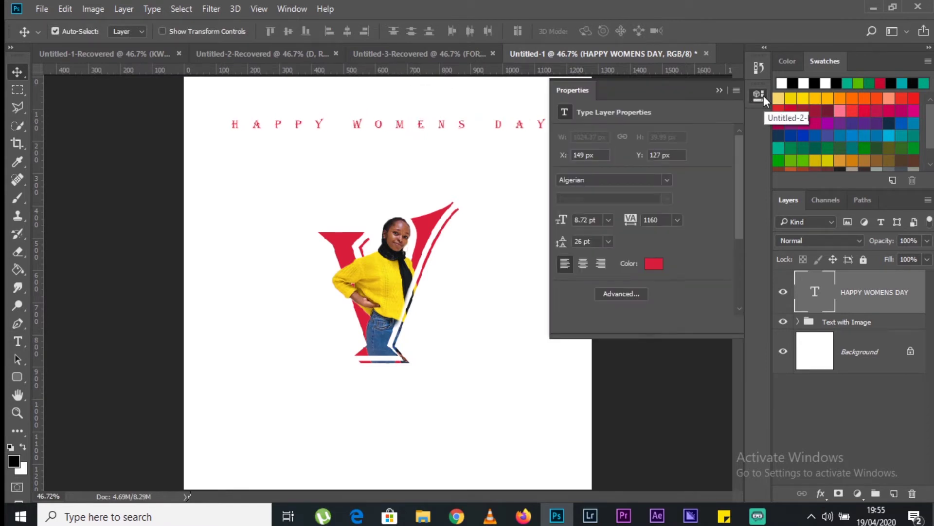
click(622, 176)
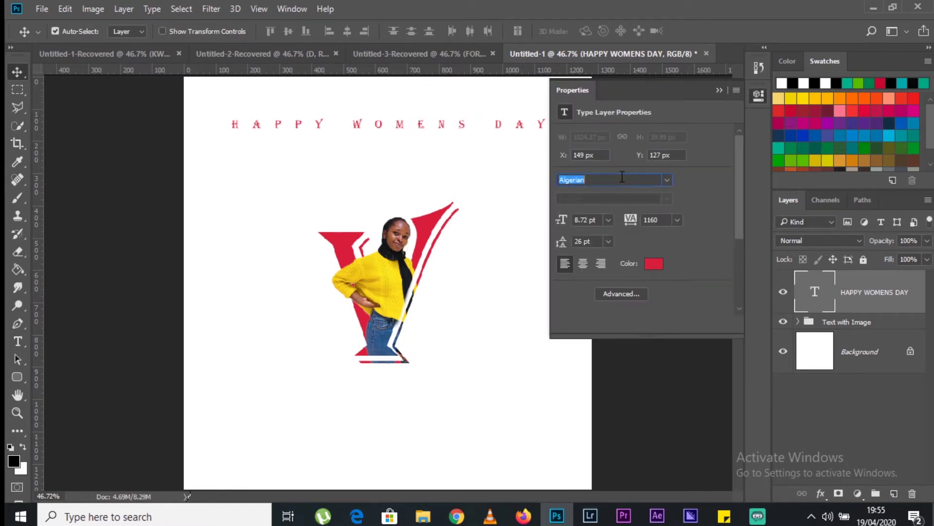
text(imp)
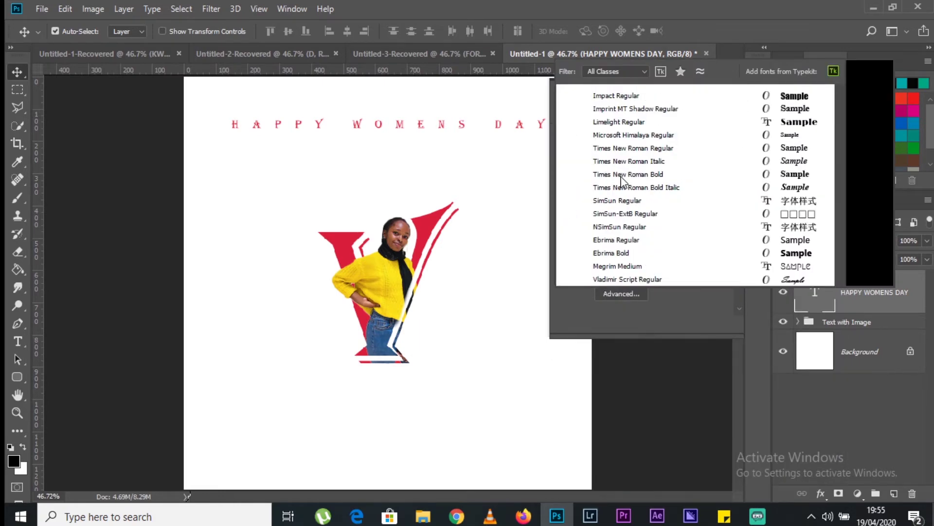
text(rint)
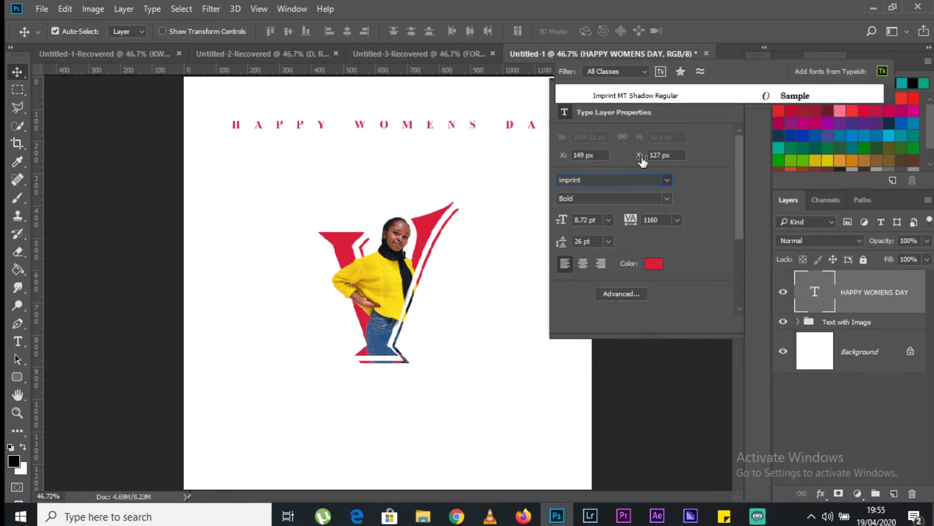
click(661, 95)
drag(472, 121, 435, 131)
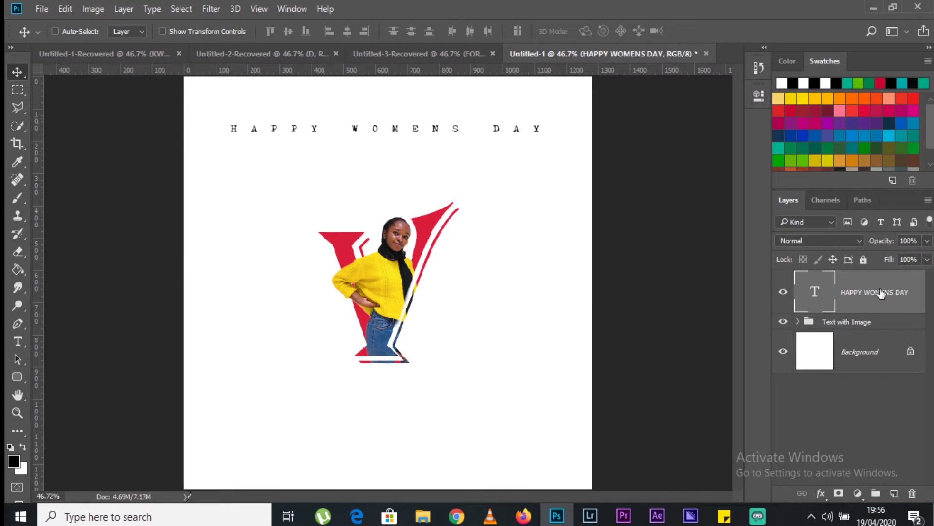
Duplicate the heading twice and place one copy just below the original.
key(ctrl+j)
key(ctrl+j)
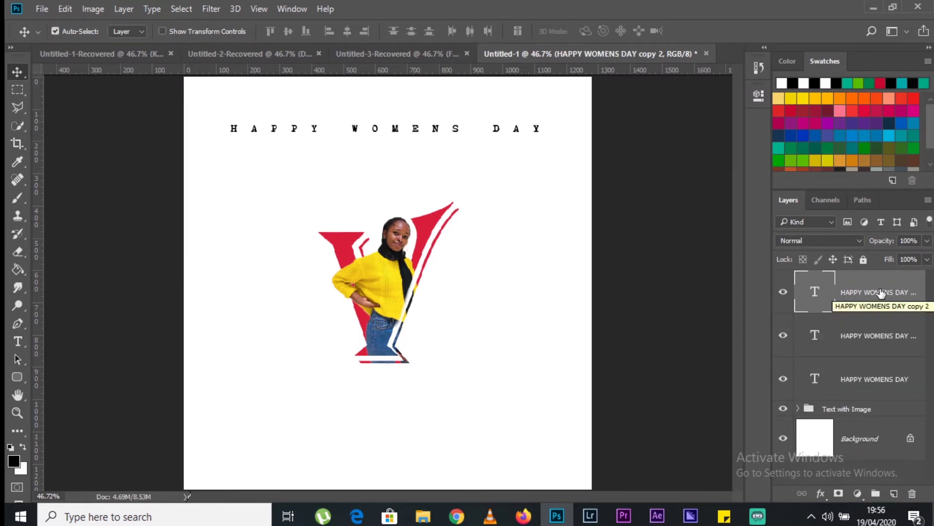
drag(832, 305, 833, 309)
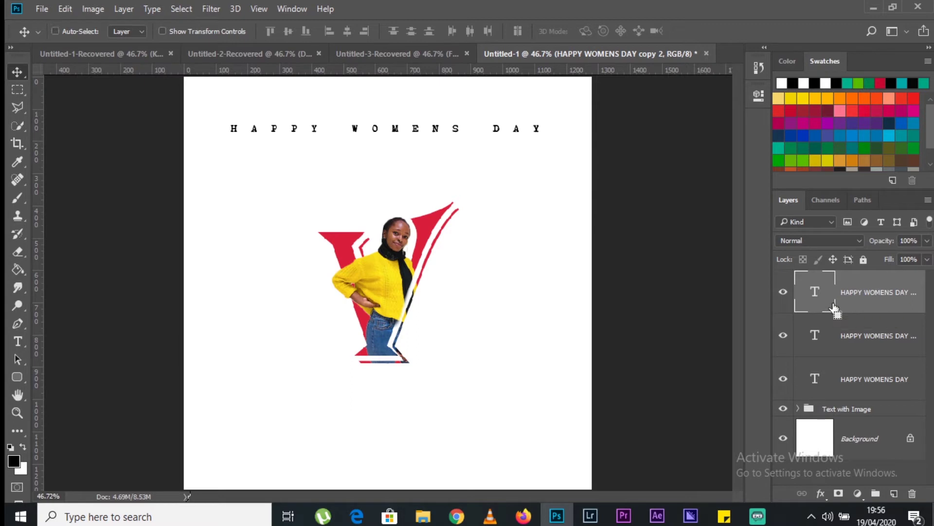
key(ctrl+t)
drag(450, 129, 451, 161)
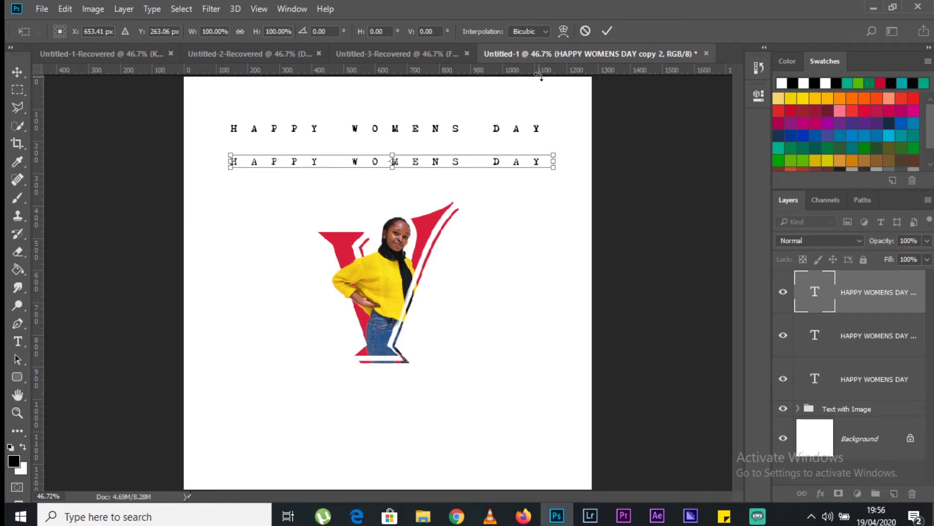
click(607, 31)
Move the original HAPPY WOMENS DAY heading down to the bottom of the page.
click(813, 380)
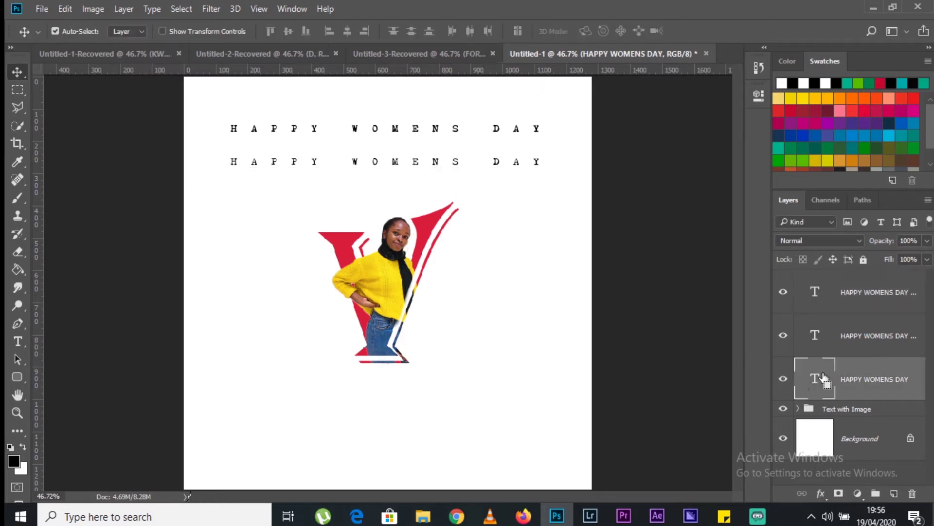
key(ctrl+t)
drag(463, 129, 447, 413)
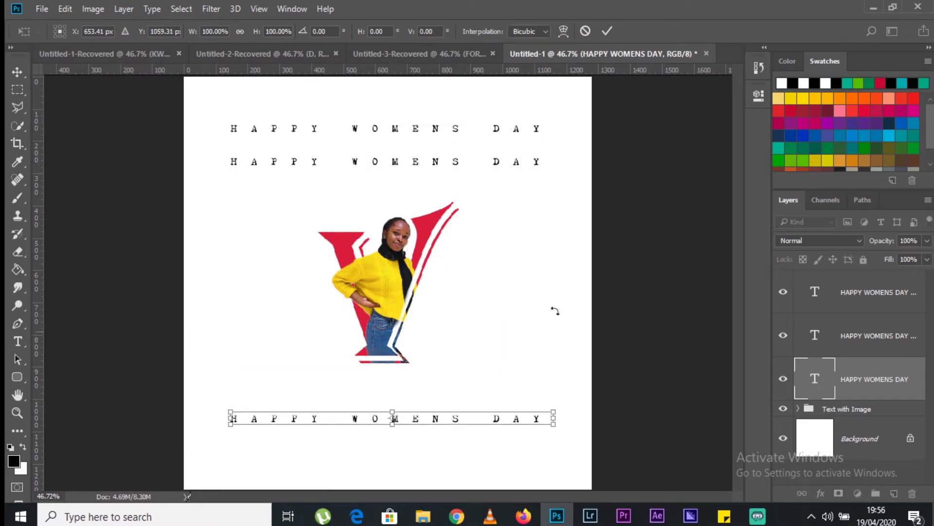
click(607, 31)
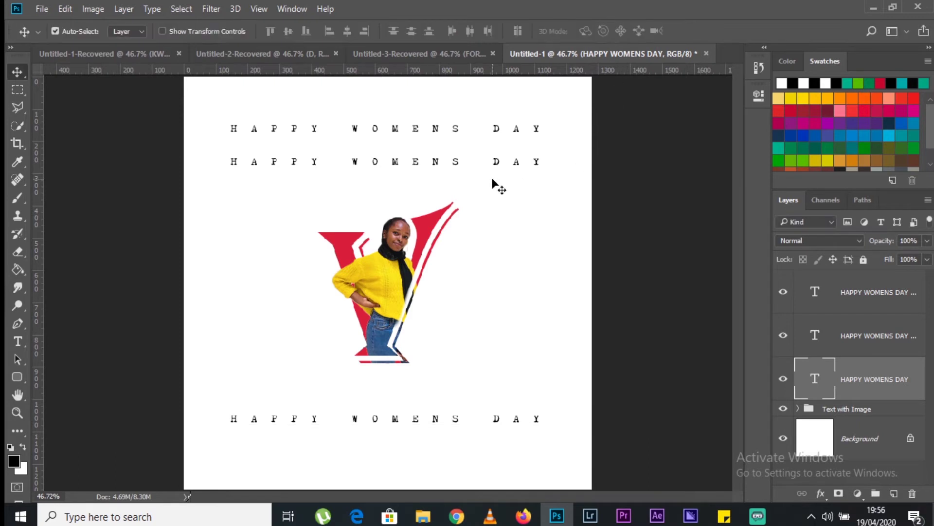
Bring the FORTUNATE poster, Untitled-3-Recovered, to the front of the document tabs.
click(17, 394)
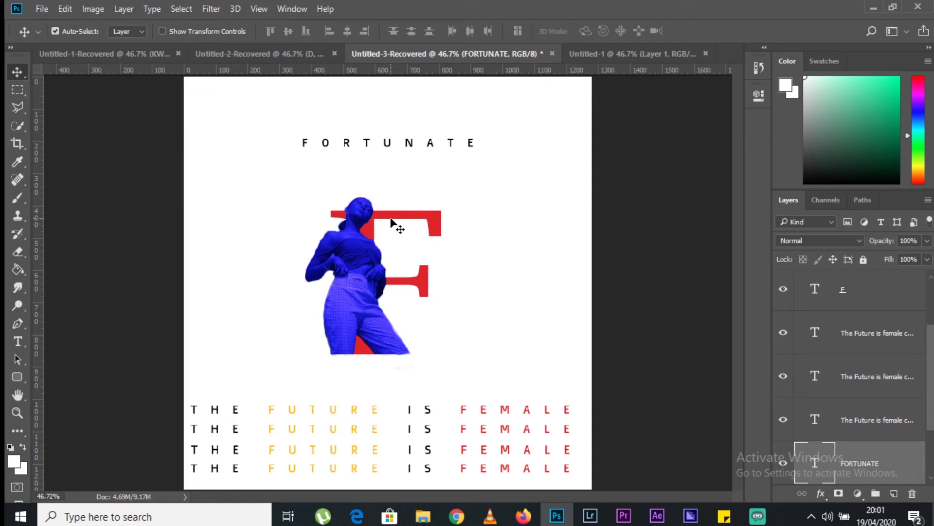
click(586, 55)
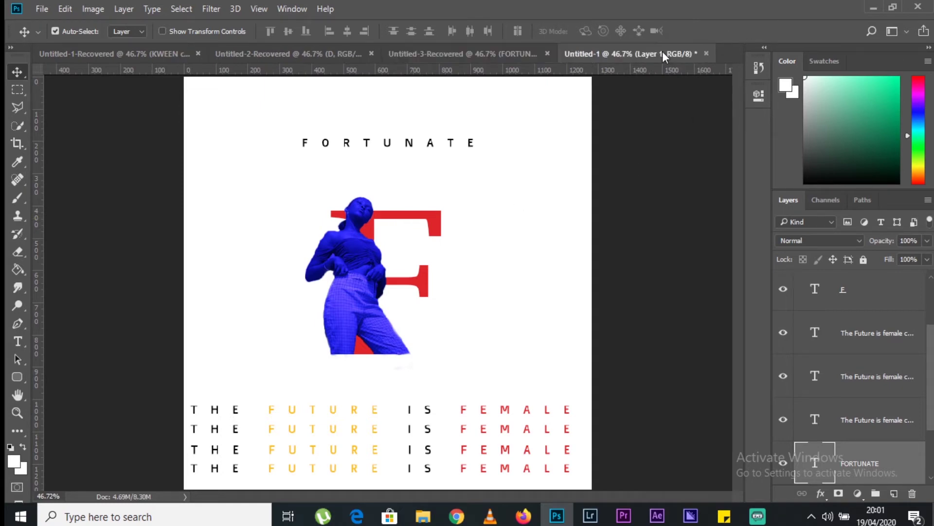
drag(454, 50, 681, 67)
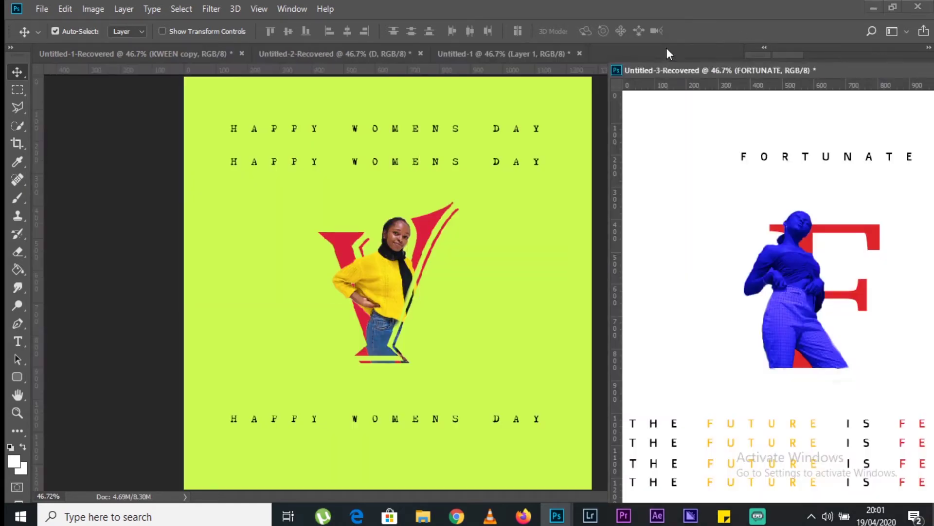
drag(763, 71, 492, 43)
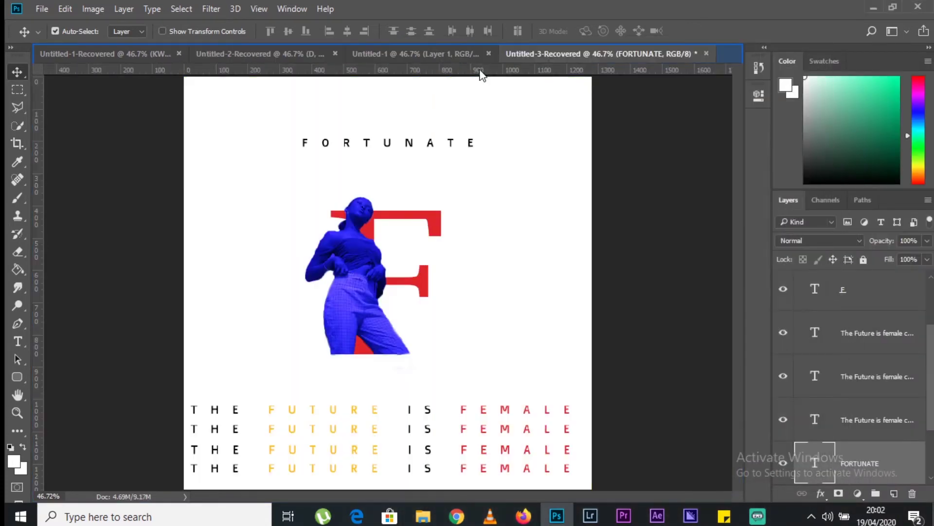
click(42, 9)
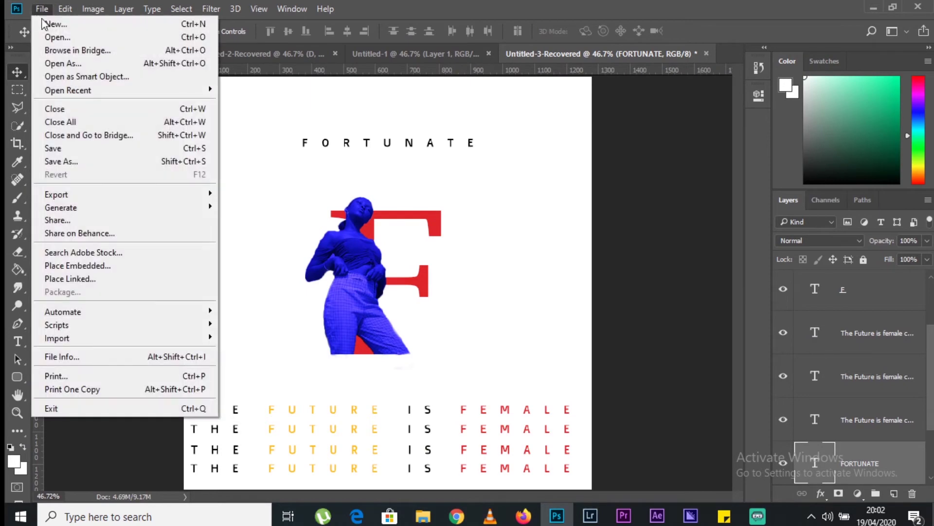
Create Untitled-2, a blank 900 × 900 pixel document at 300 ppi.
click(46, 22)
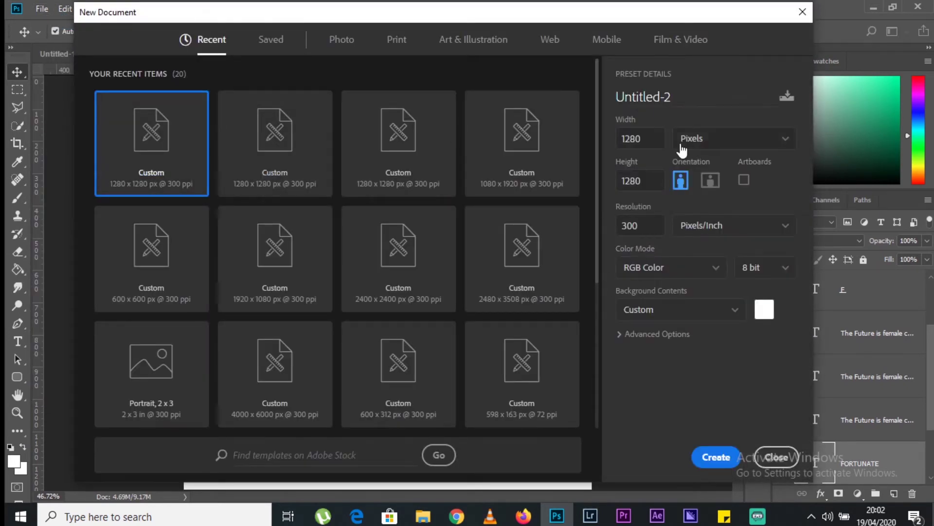
click(713, 139)
click(712, 141)
double_click(636, 139)
click(643, 185)
click(647, 136)
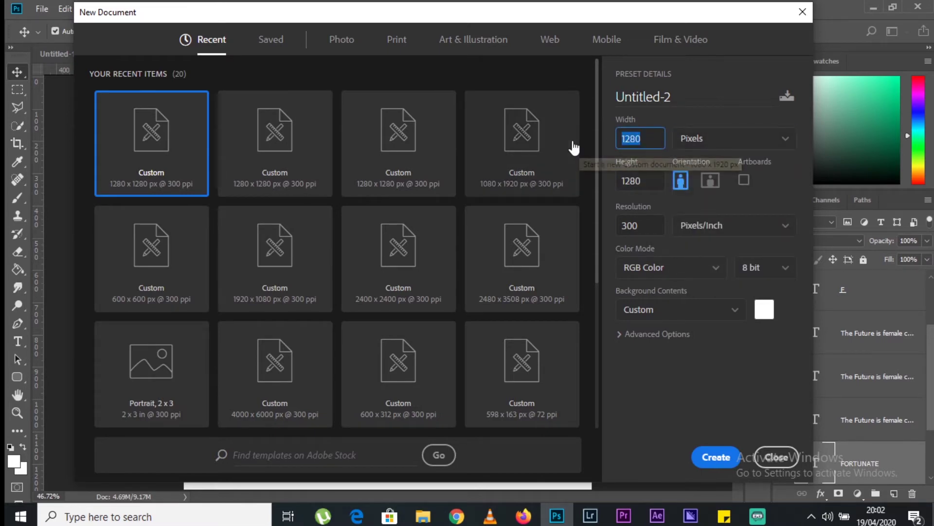
text(900)
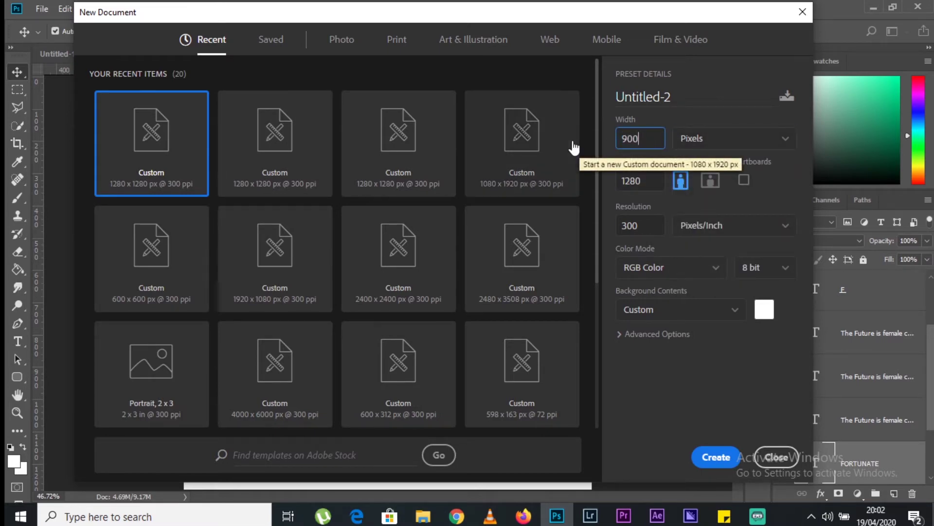
click(652, 172)
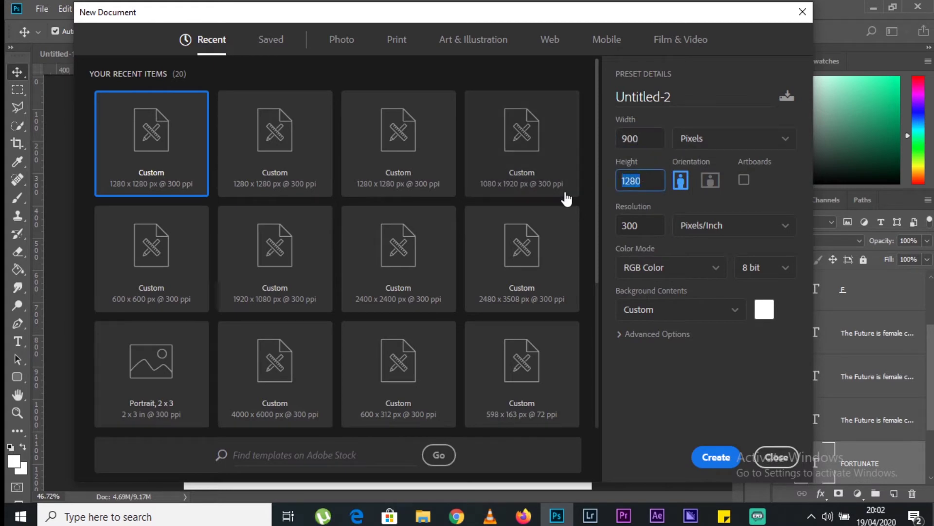
text(900)
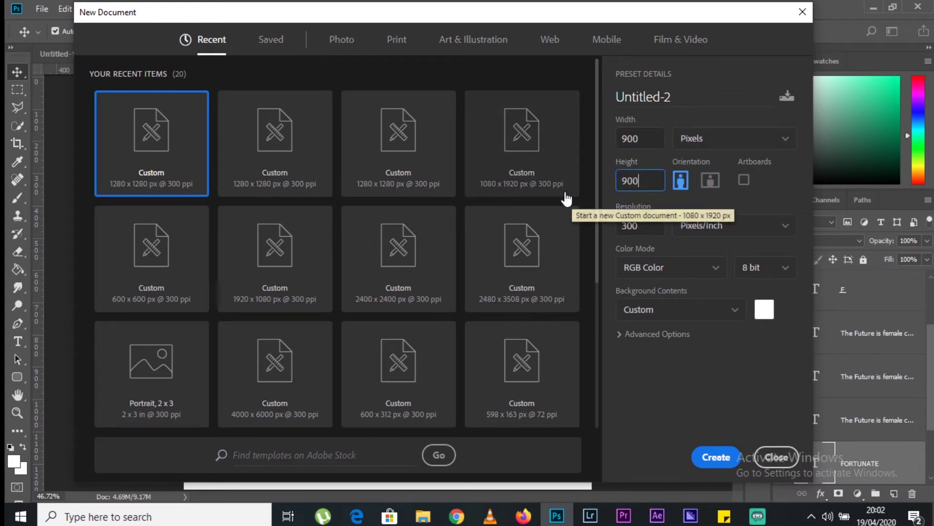
click(707, 460)
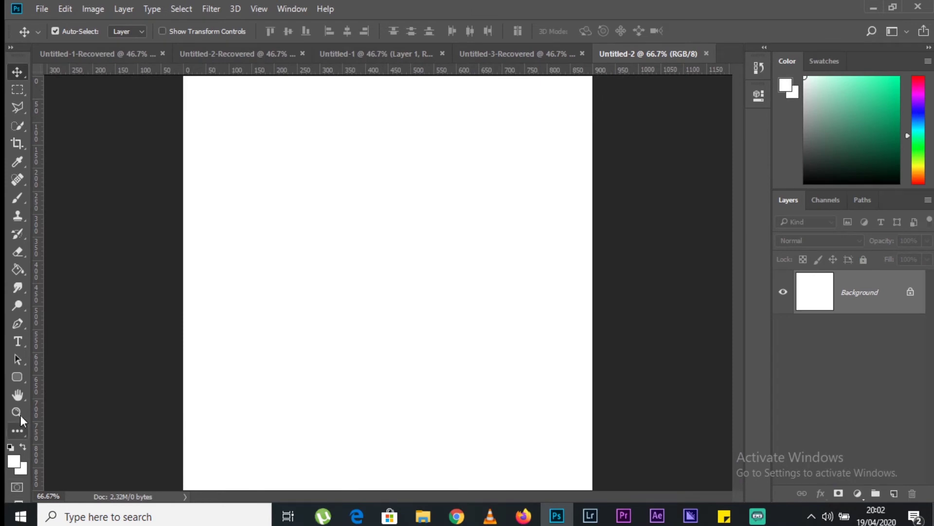
click(17, 396)
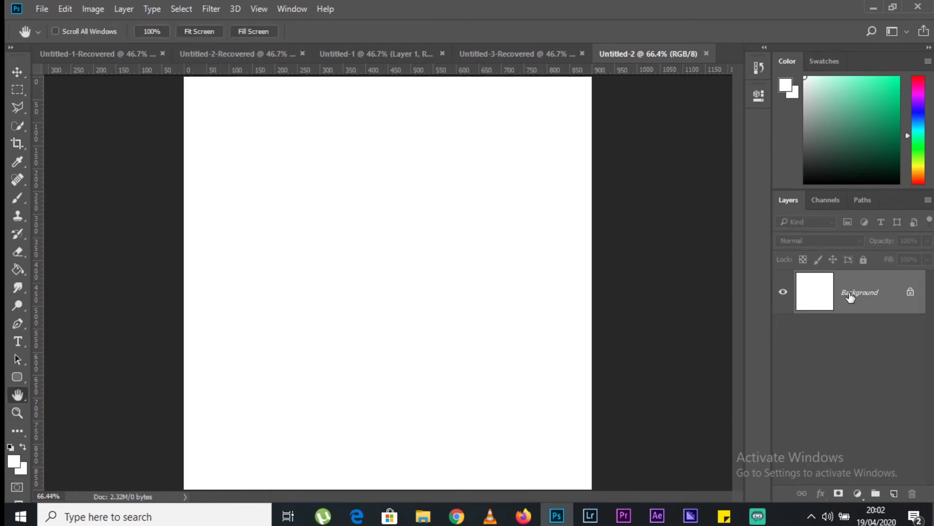
Type a letter F on the canvas and nudge it slightly down and right.
key(f)
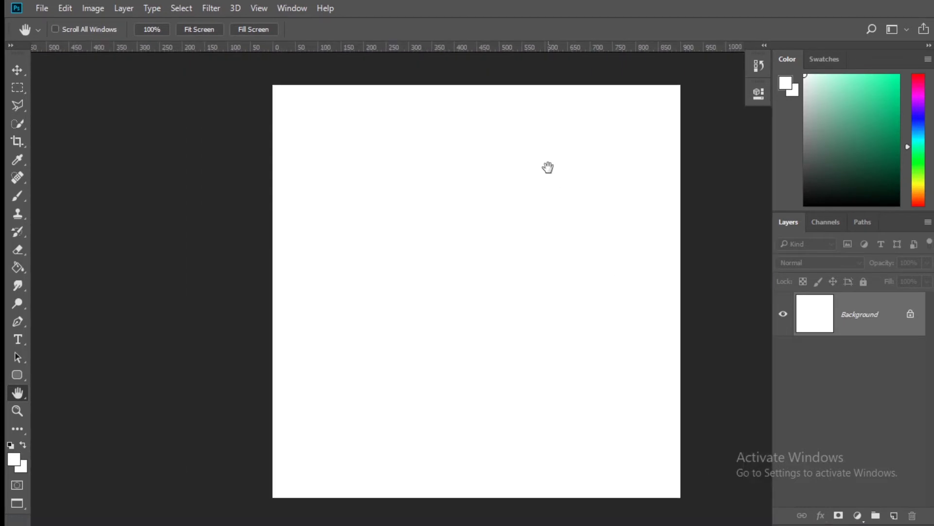
key(f)
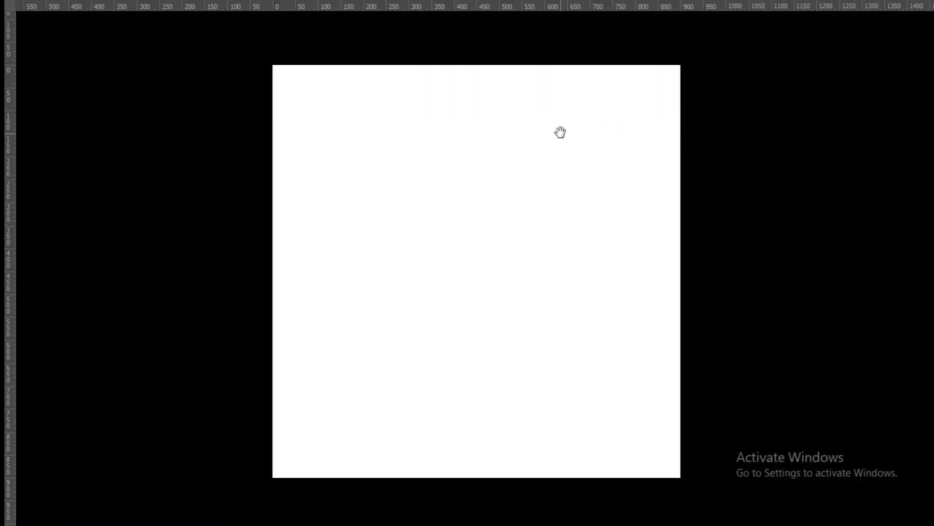
key(f)
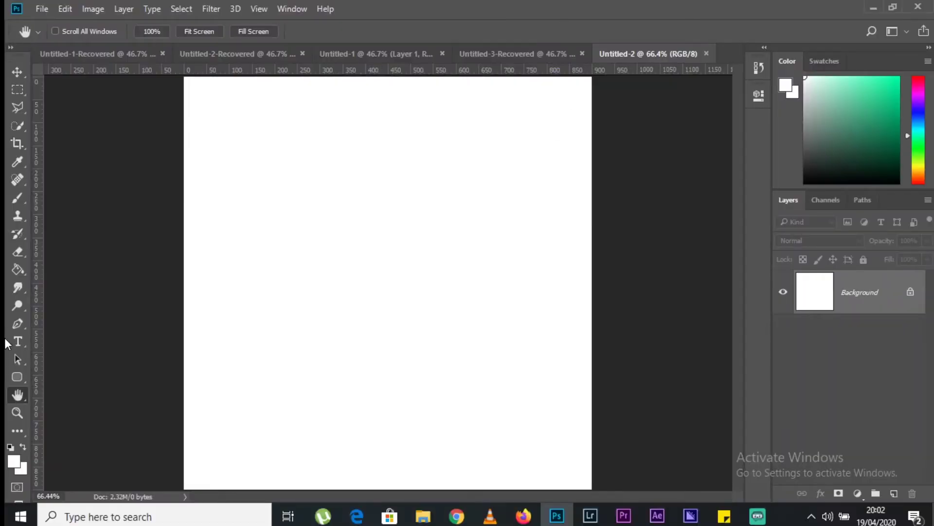
click(8, 342)
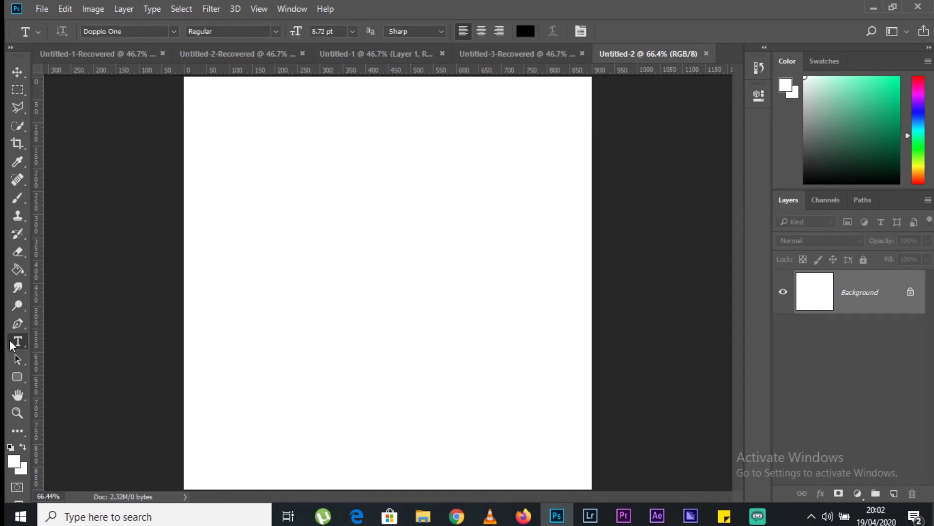
click(310, 246)
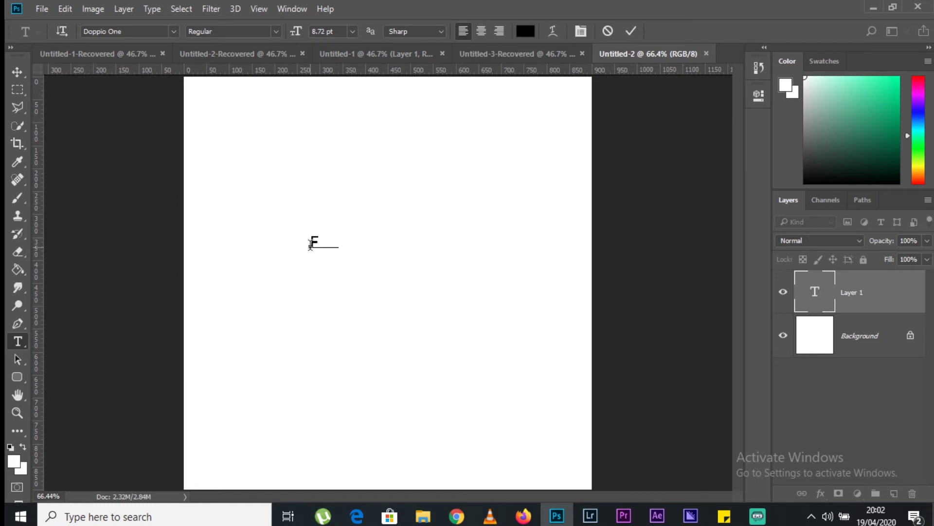
click(17, 71)
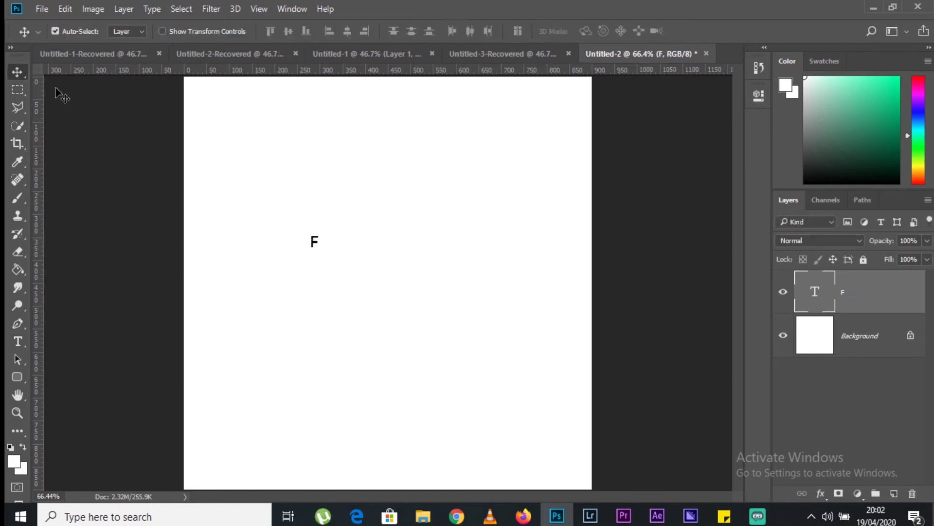
drag(318, 244, 327, 254)
Scale the F up to roughly twelve times its size with Free Transform.
key(ctrl+t)
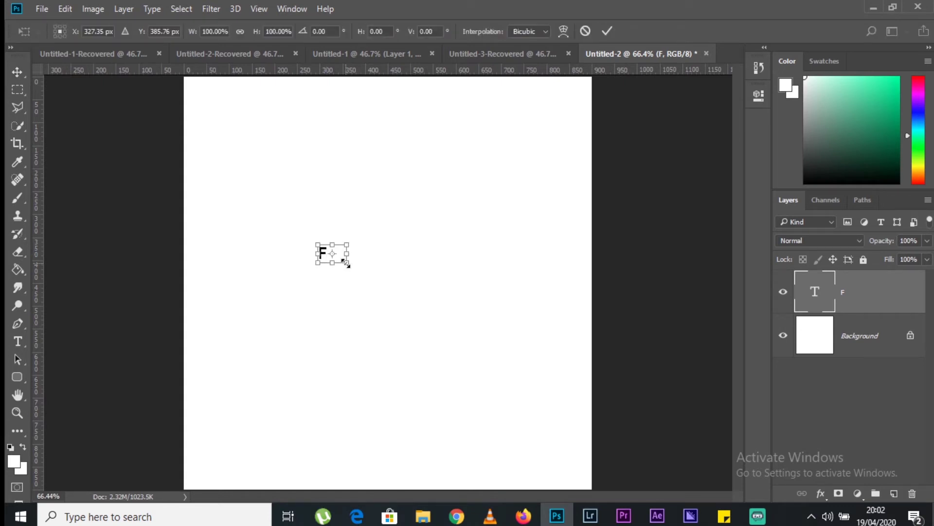
drag(347, 265, 660, 466)
drag(536, 354, 484, 232)
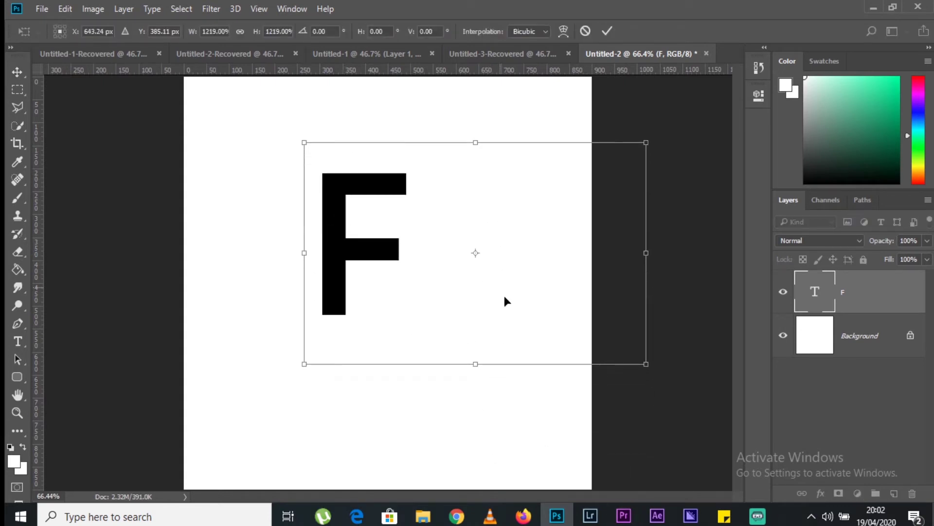
drag(306, 366, 332, 350)
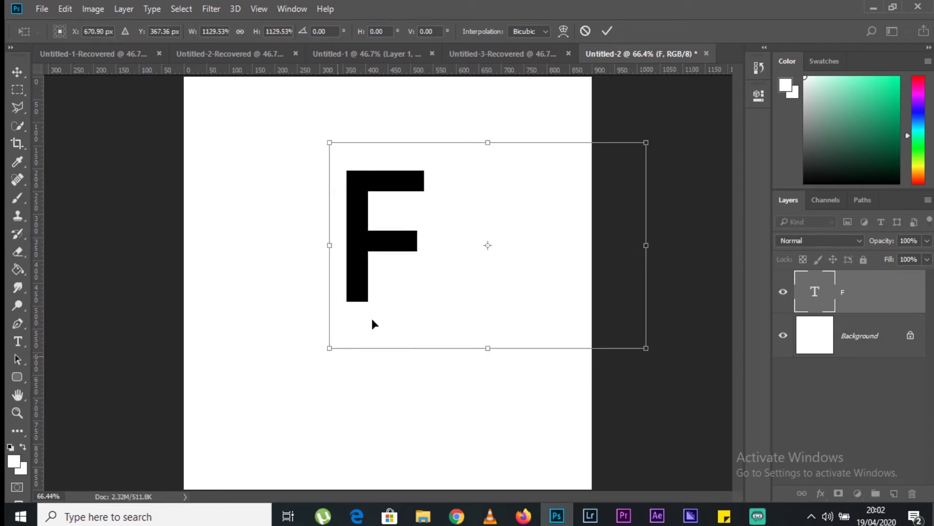
click(606, 30)
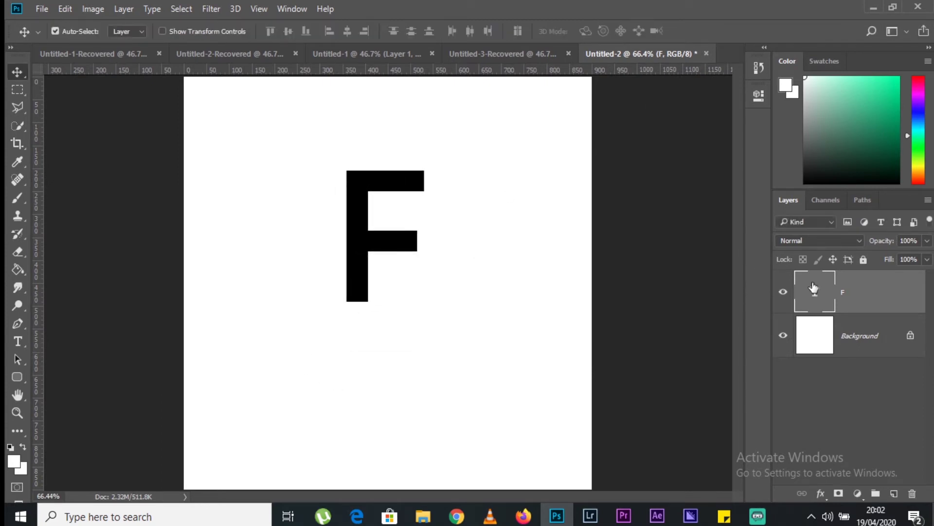
Centre the F vertically and horizontally on the canvas, then deselect.
key(ctrl+a)
click(297, 31)
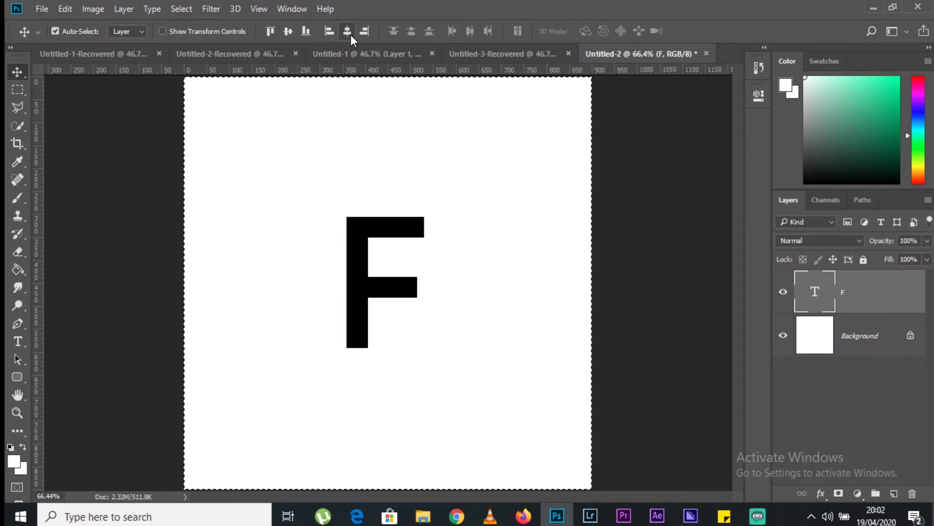
click(350, 34)
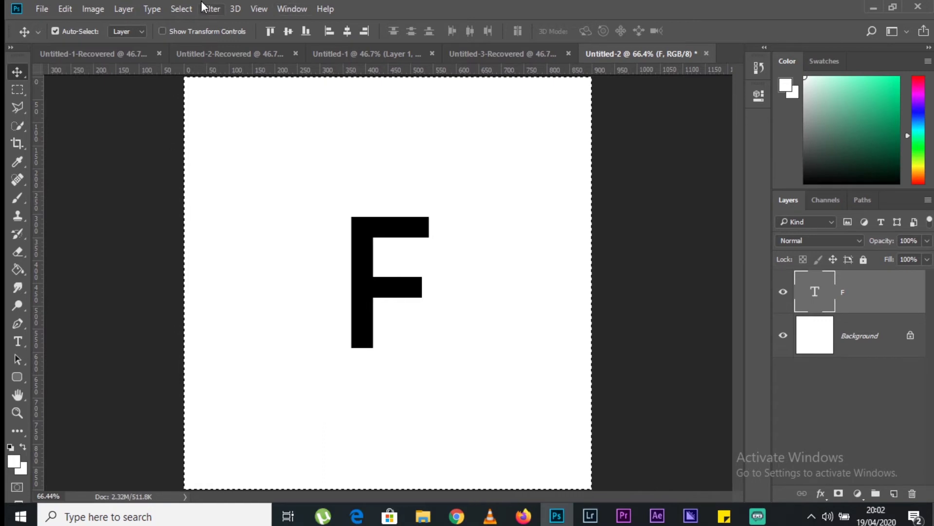
click(184, 9)
click(207, 41)
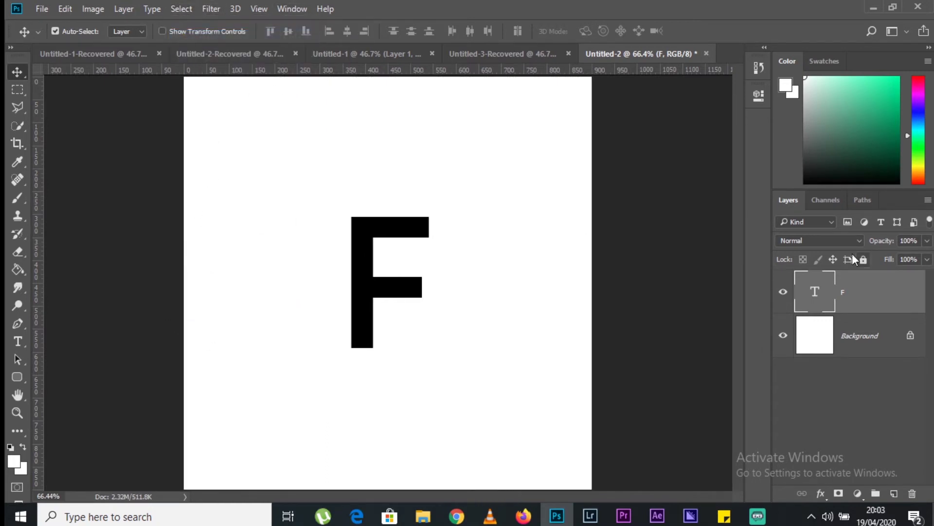
Change the F's font to Imprint MT Shadow and enlarge it slightly.
click(757, 95)
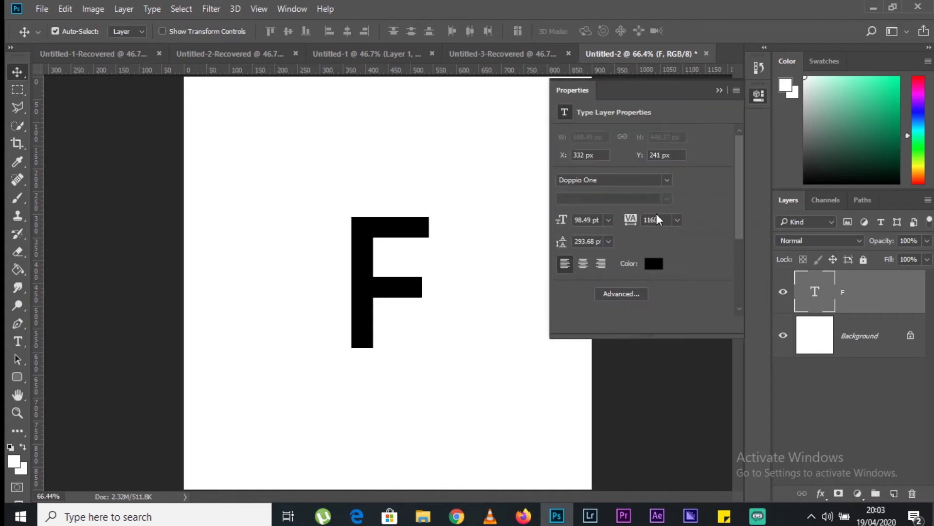
click(626, 183)
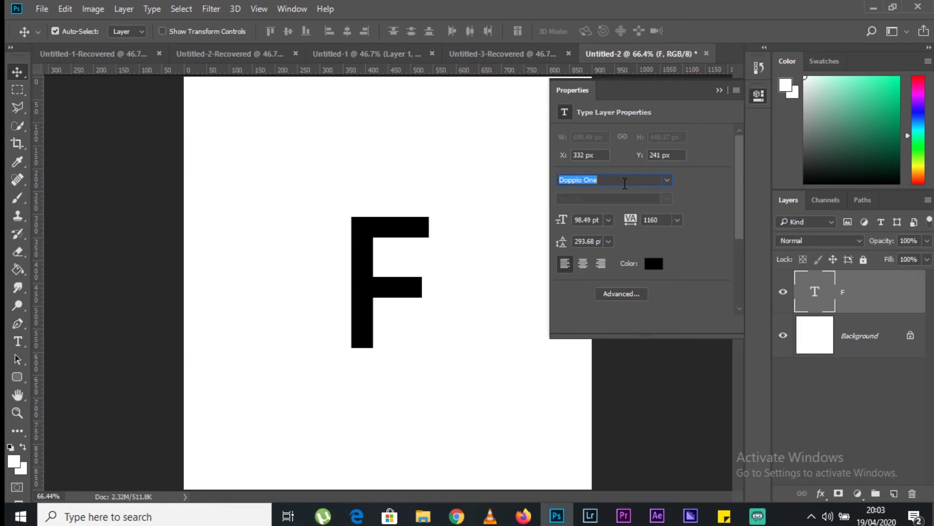
text(imprin)
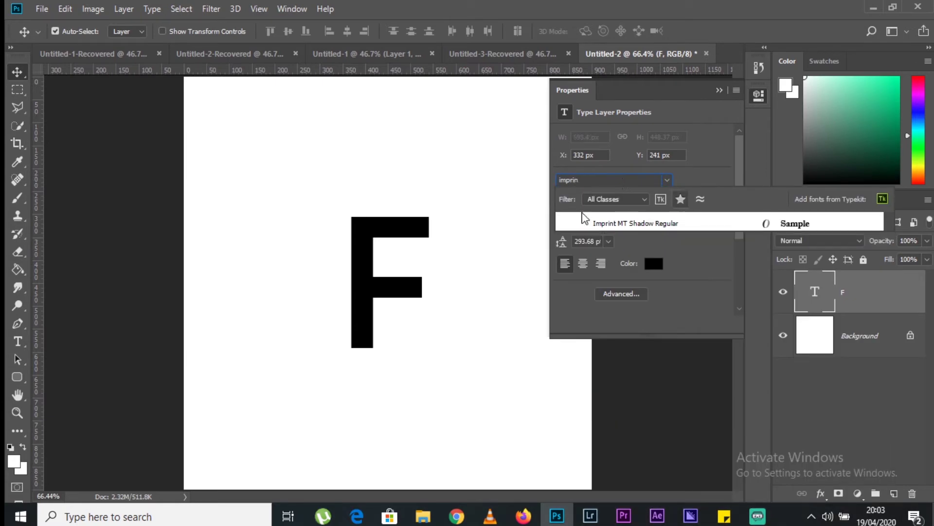
click(595, 223)
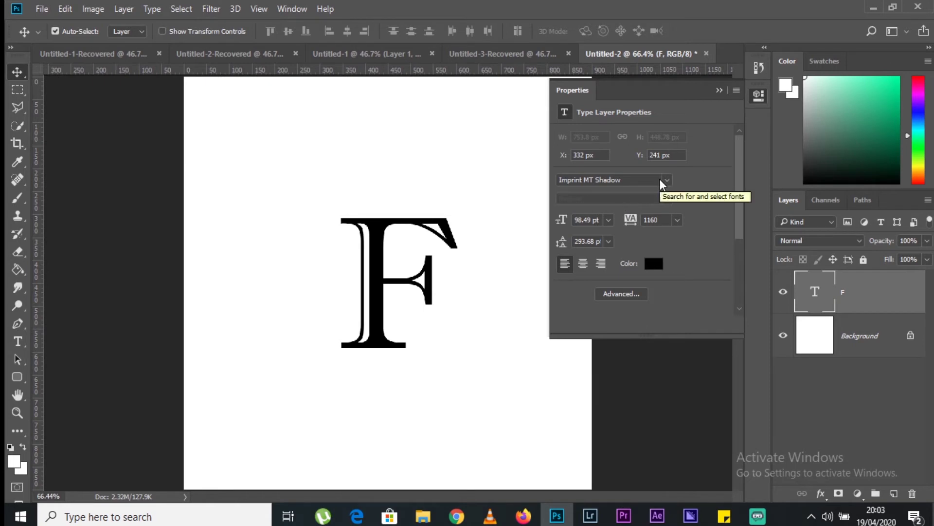
click(719, 91)
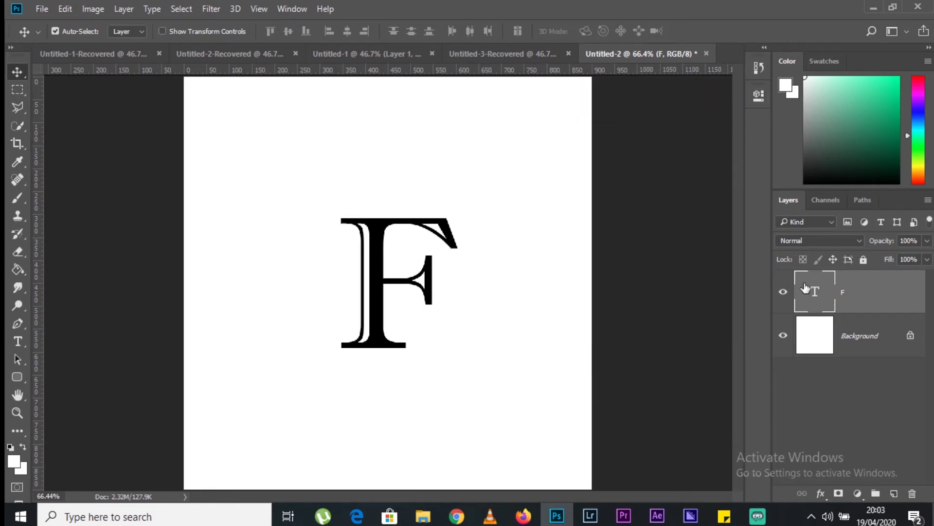
key(ctrl+t)
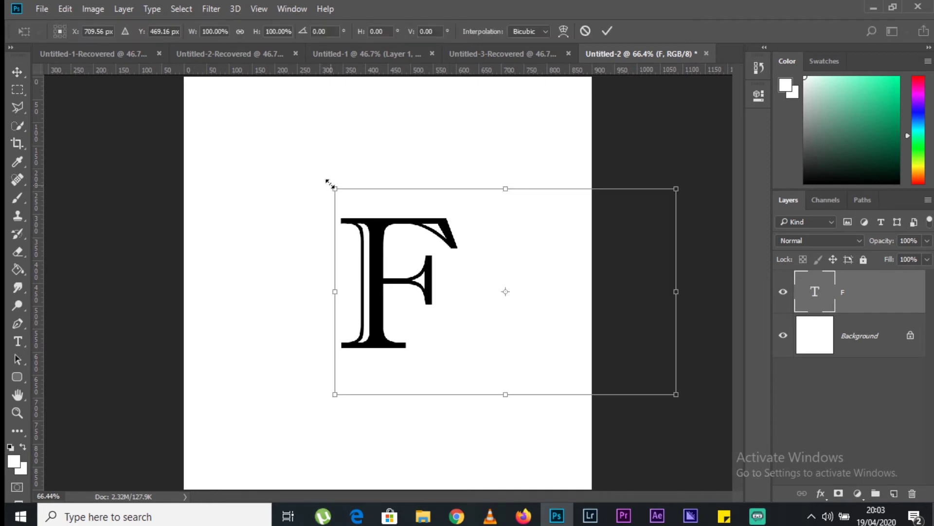
drag(328, 184, 324, 180)
click(606, 31)
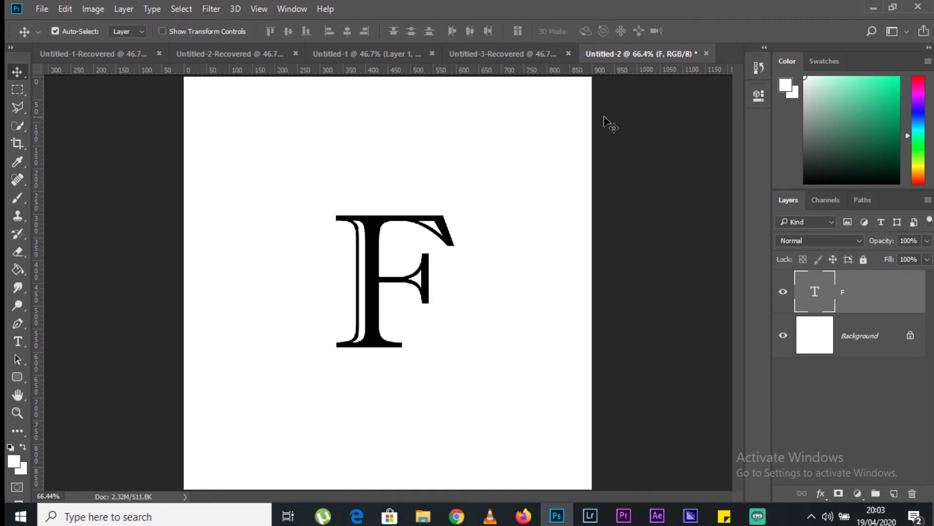
Drag the blue photo IMG_6586 from the 2019 folder into the document.
mouse_move(432, 517)
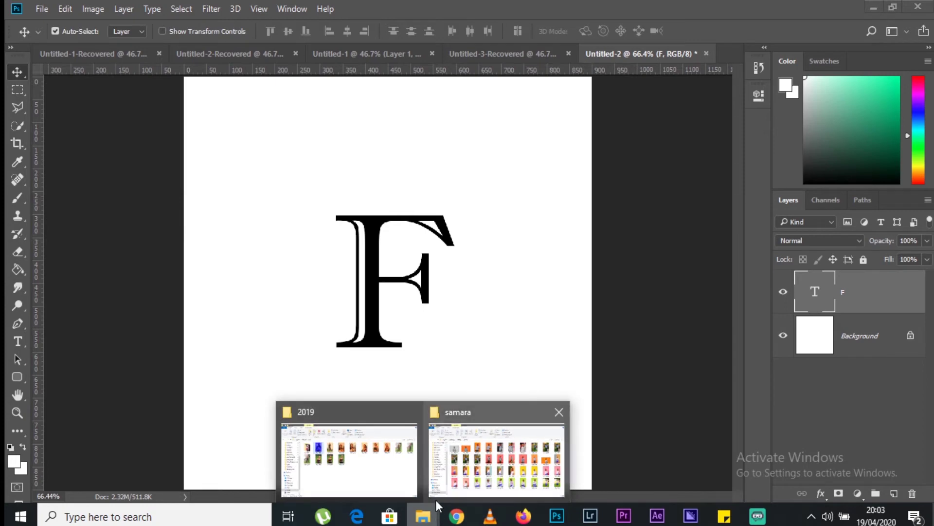
click(352, 467)
click(267, 159)
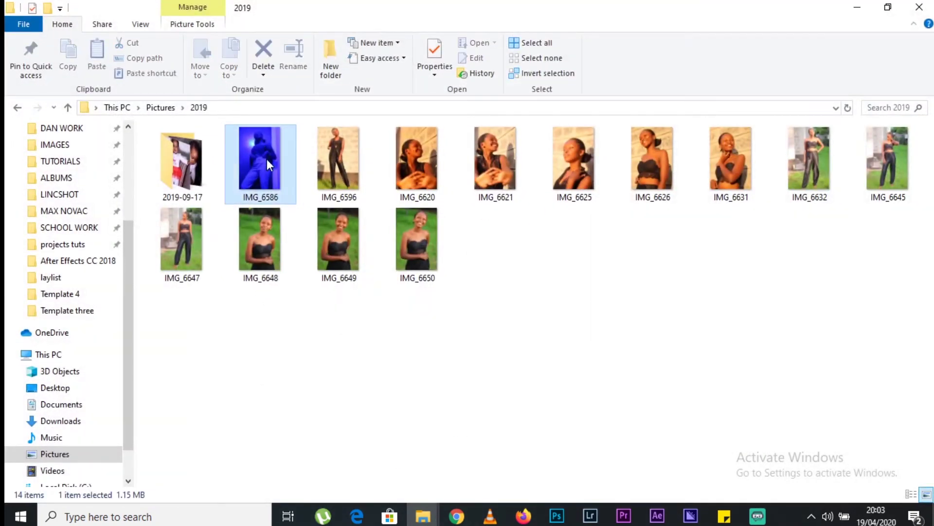
drag(268, 156, 520, 325)
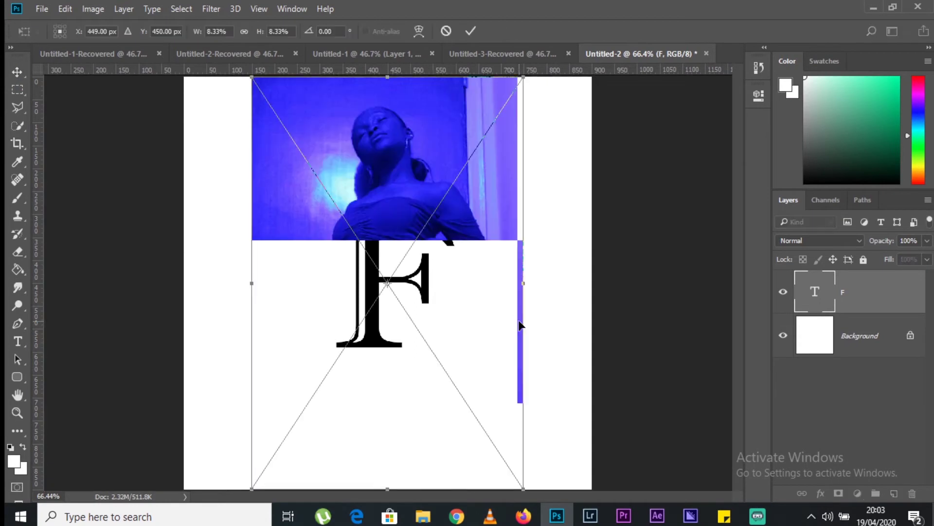
Commit the placed IMG_6586 photo and hide the F text and Background layers.
click(468, 22)
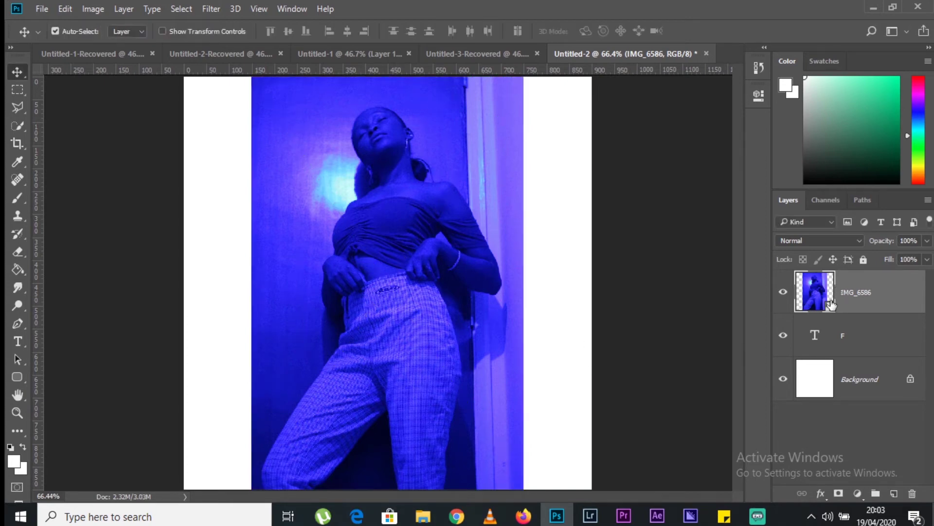
click(783, 336)
click(783, 378)
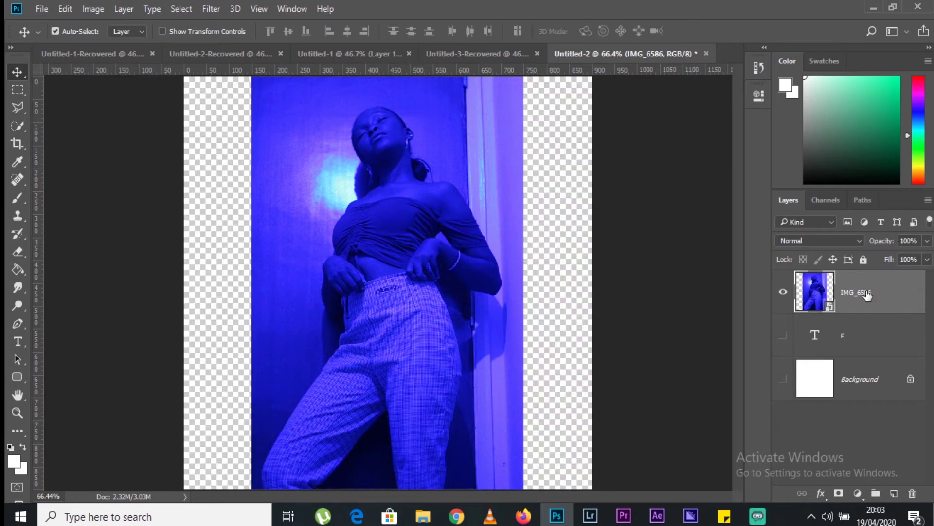
Pick the Quick Selection tool and zoom to 100% around the woman's face.
click(17, 125)
key(z)
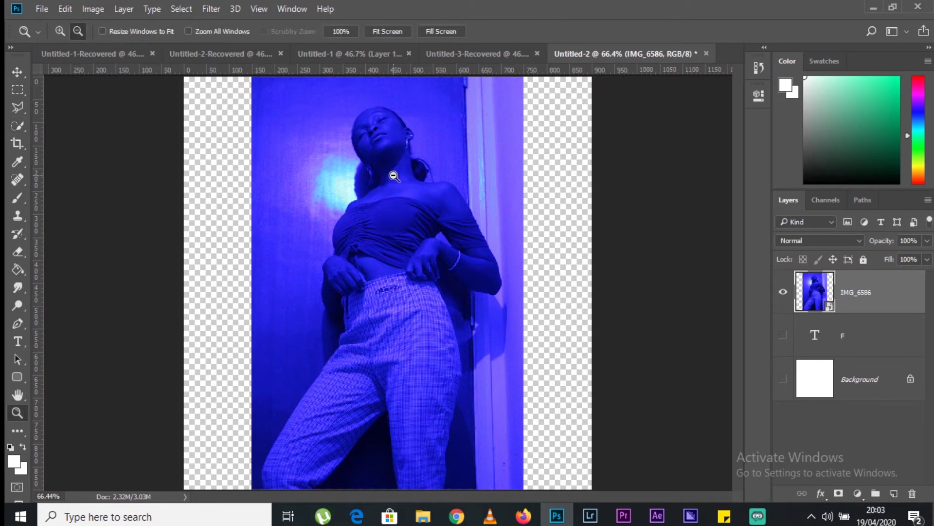
key(alt)
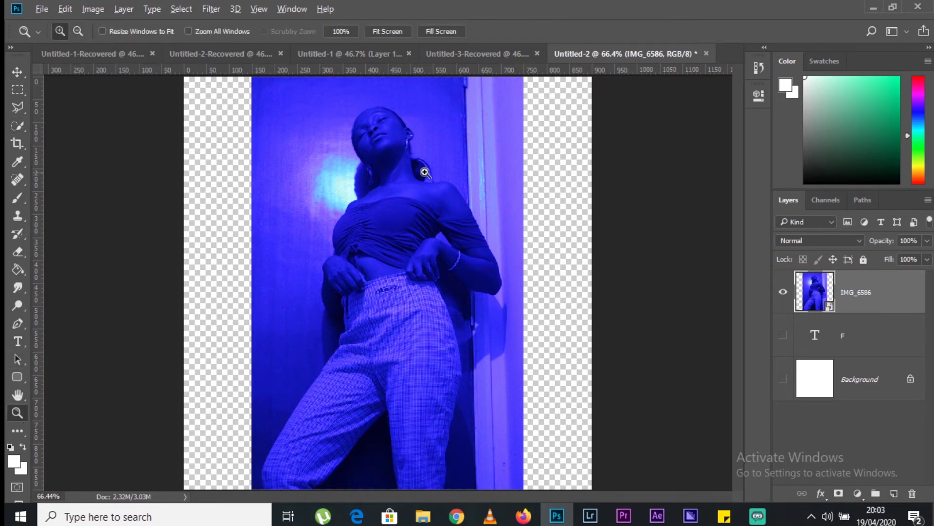
click(424, 172)
click(425, 172)
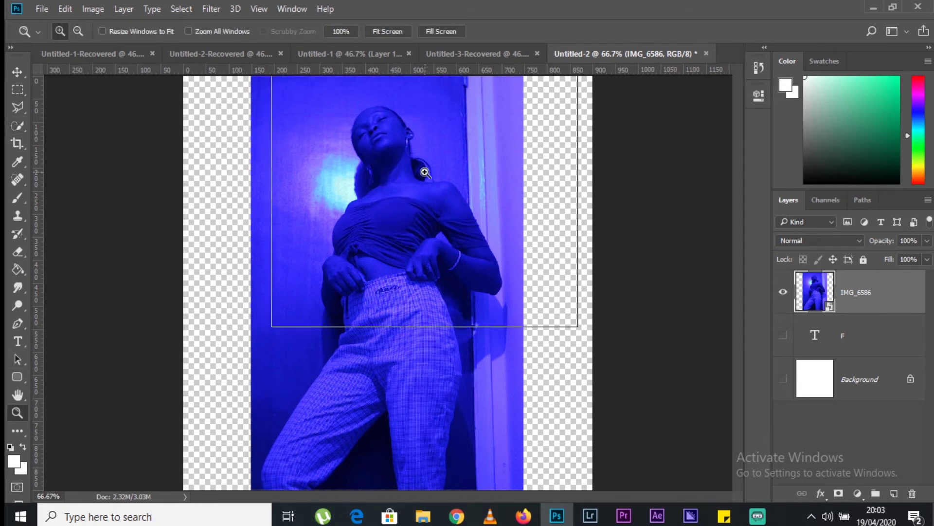
key(space)
drag(383, 209, 355, 239)
Quick-select the woman's face, torso, arms and legs, subtracting the wall between her legs.
key(w)
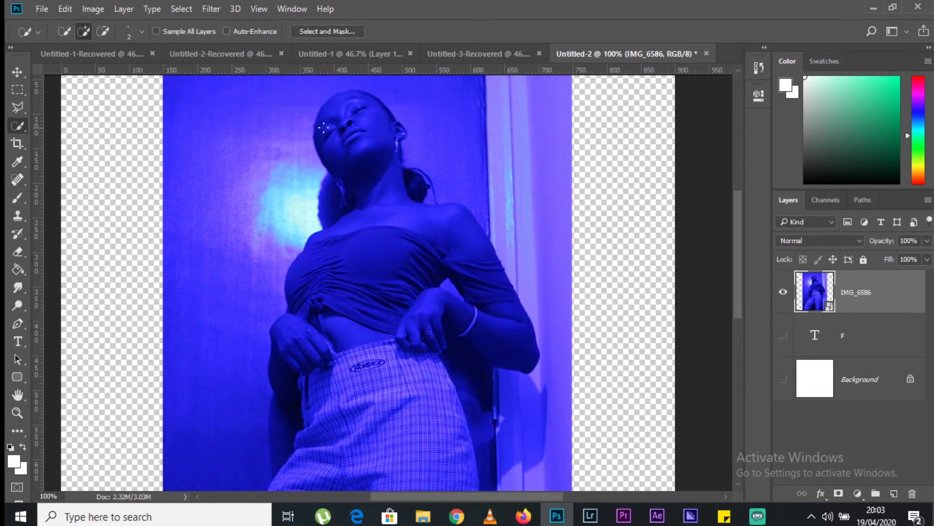
drag(372, 165, 384, 168)
mouse_move(343, 103)
mouse_down()
mouse_move(371, 146)
mouse_move(383, 212)
mouse_move(457, 261)
mouse_move(501, 335)
mouse_move(305, 313)
mouse_move(348, 409)
mouse_move(431, 434)
mouse_up()
key(space)
mouse_move(427, 359)
mouse_down()
mouse_move(388, 137)
mouse_move(404, 138)
mouse_up()
mouse_move(200, 426)
mouse_down()
mouse_move(380, 358)
mouse_move(455, 258)
mouse_move(459, 159)
mouse_move(440, 139)
mouse_move(470, 214)
mouse_move(455, 171)
mouse_up()
key(bracketleft)
key(bracketleft)
key(bracketleft)
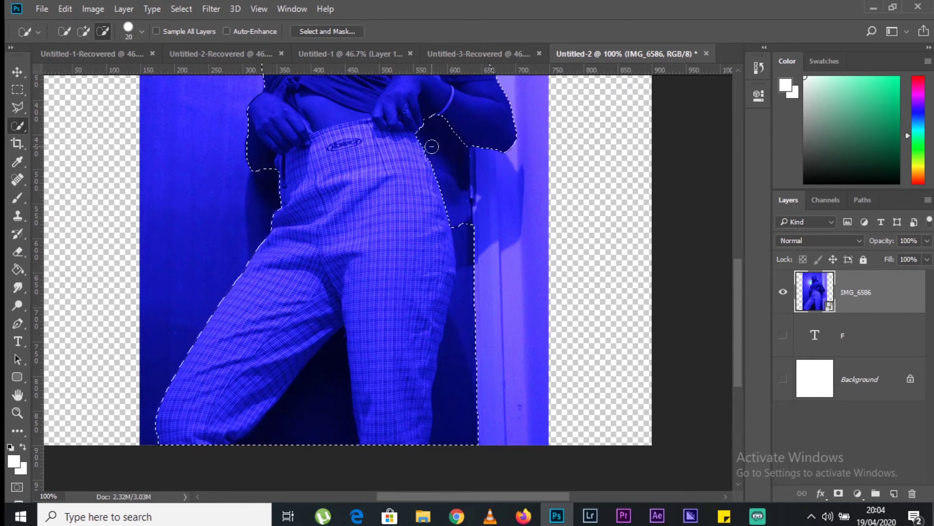
drag(463, 243, 446, 411)
alt+right_click(445, 274)
drag(450, 277, 438, 288)
drag(306, 440, 326, 373)
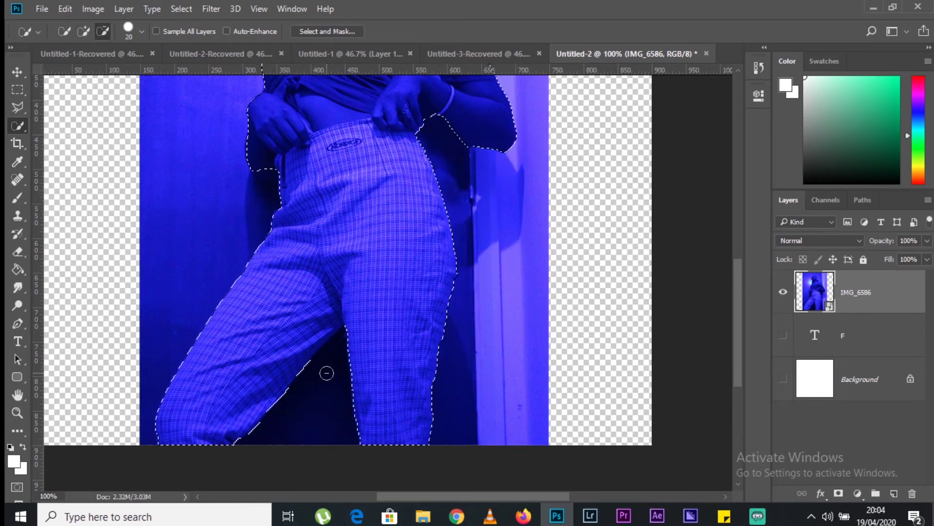
At 200% zoom, refine the selection edges around the hair, cheek and forehead.
ctrl+click(268, 176)
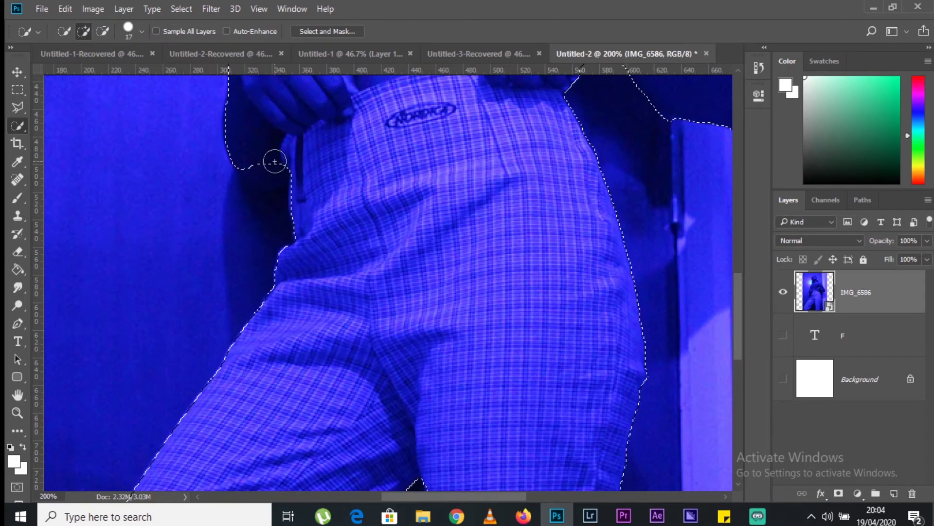
drag(374, 93, 407, 405)
drag(360, 276, 419, 375)
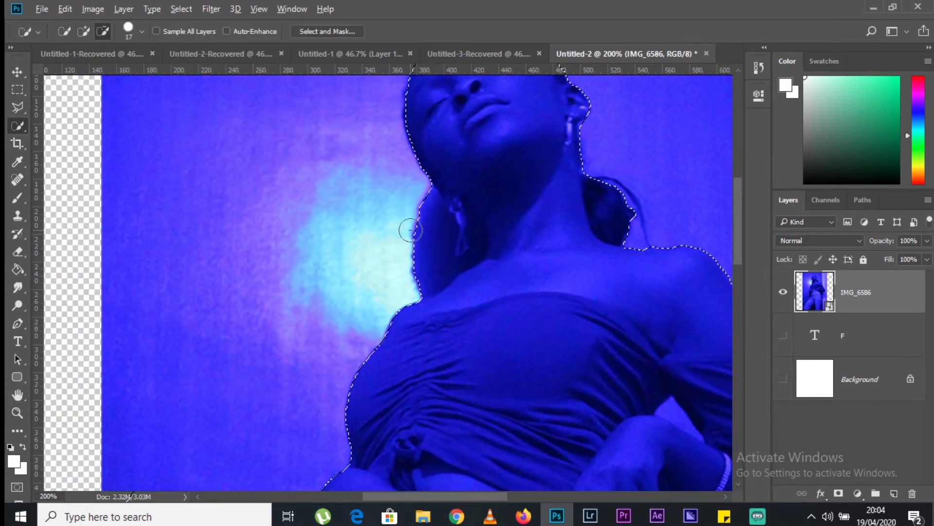
mouse_move(422, 217)
mouse_down()
mouse_move(424, 242)
mouse_move(480, 235)
mouse_up()
alt+right_click(471, 259)
alt+right_click(466, 261)
drag(510, 203, 503, 319)
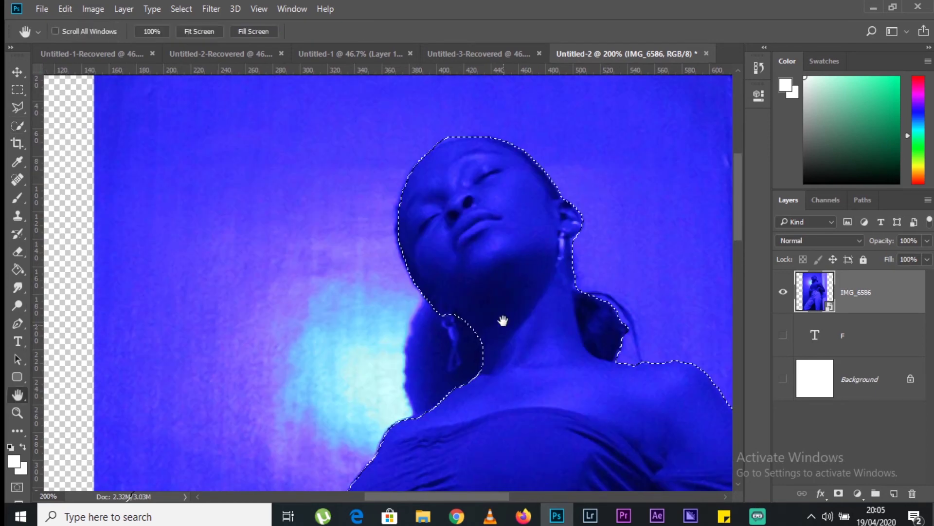
alt+right_click(419, 249)
drag(400, 227, 399, 200)
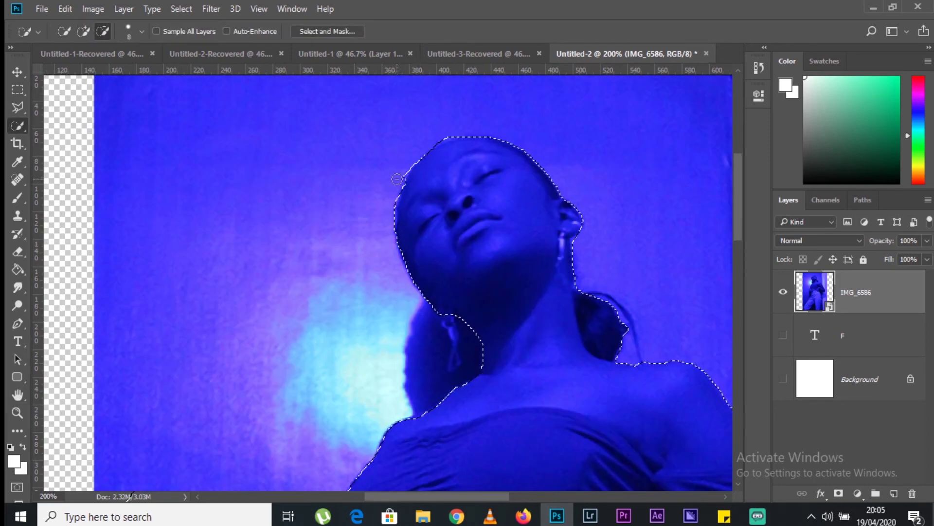
drag(410, 167, 446, 131)
alt+right_click(415, 178)
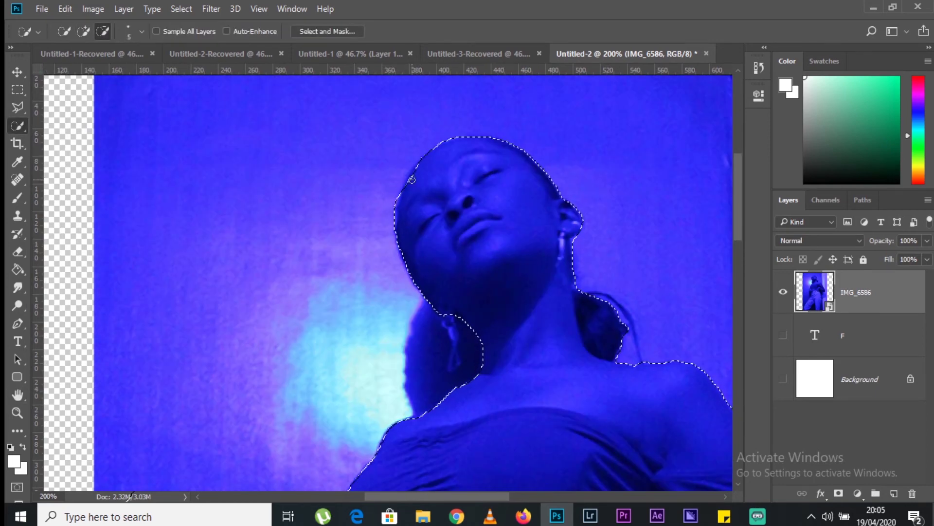
drag(411, 179, 410, 189)
key(v)
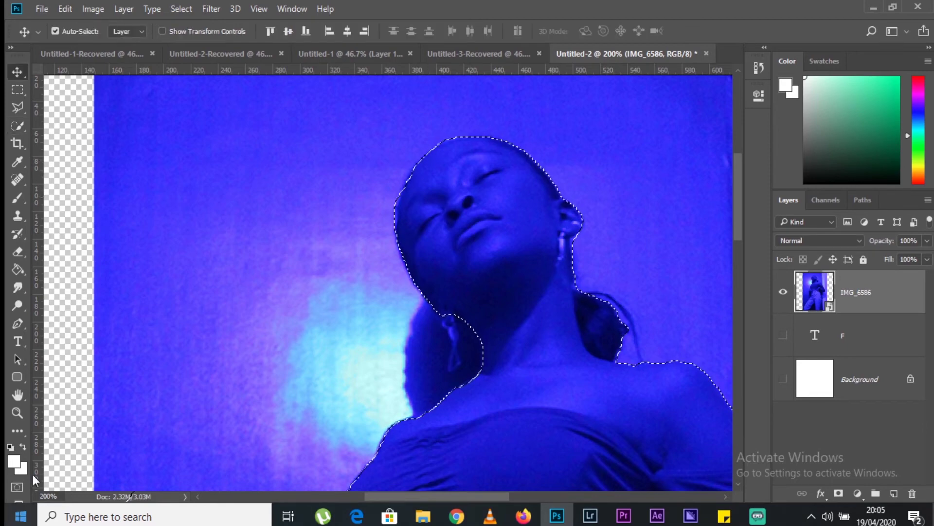
double_click(17, 395)
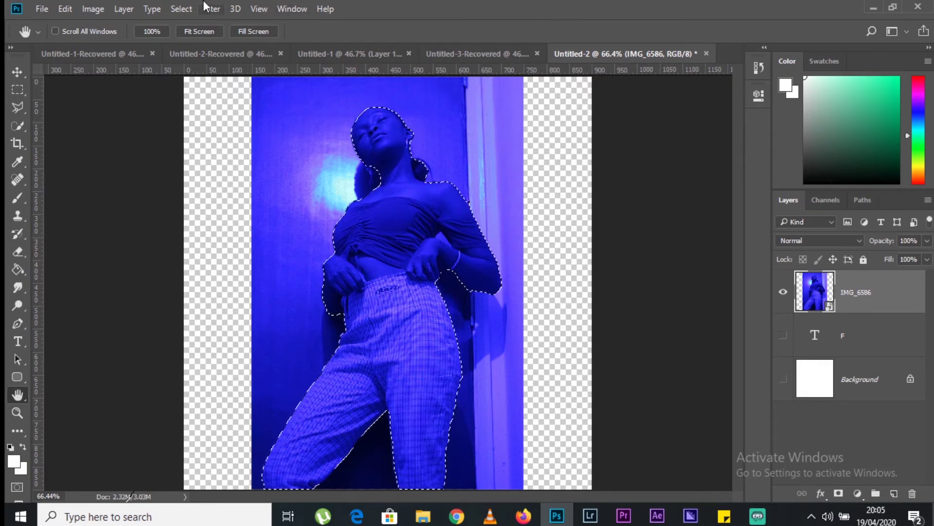
Invert the selection onto the blue wall; deleting fails with the smart-object error.
click(181, 8)
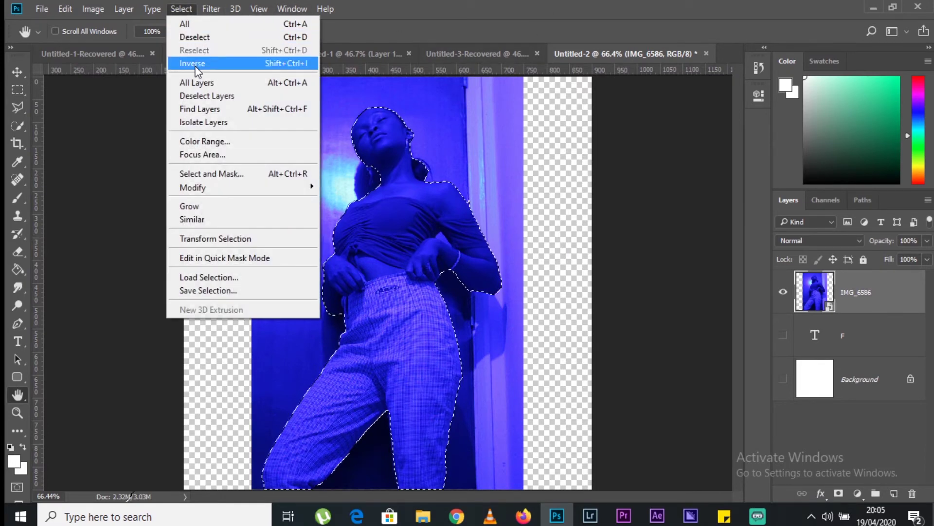
click(192, 63)
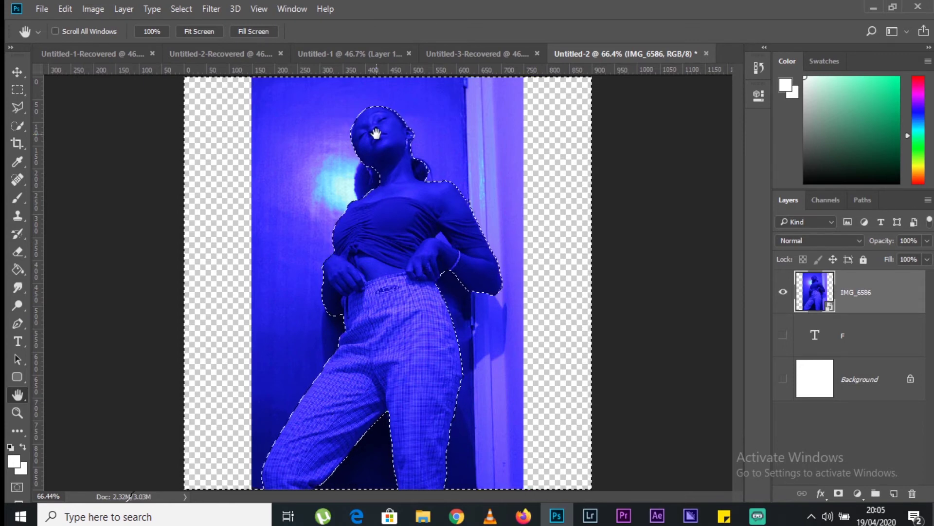
key(Delete)
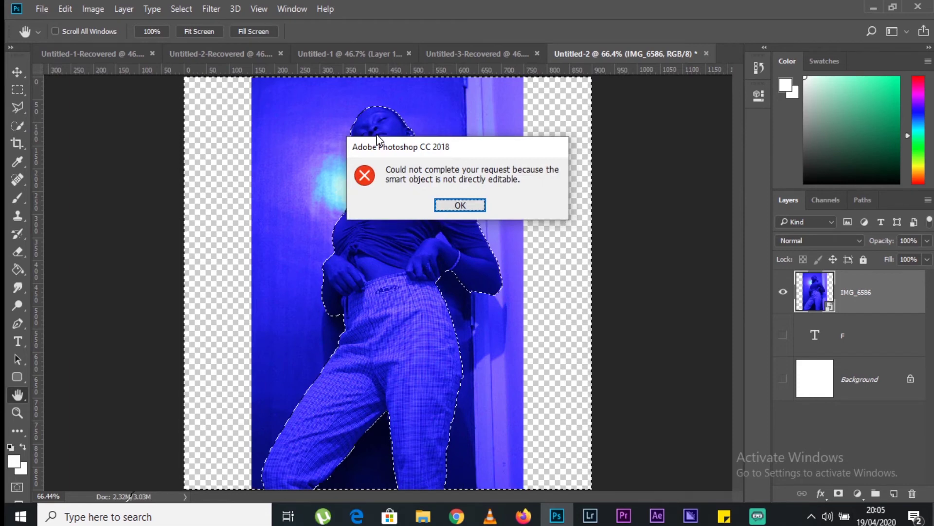
key(Return)
Rasterize the IMG_6586 layer, delete the wall around the woman, and deselect.
right_click(880, 293)
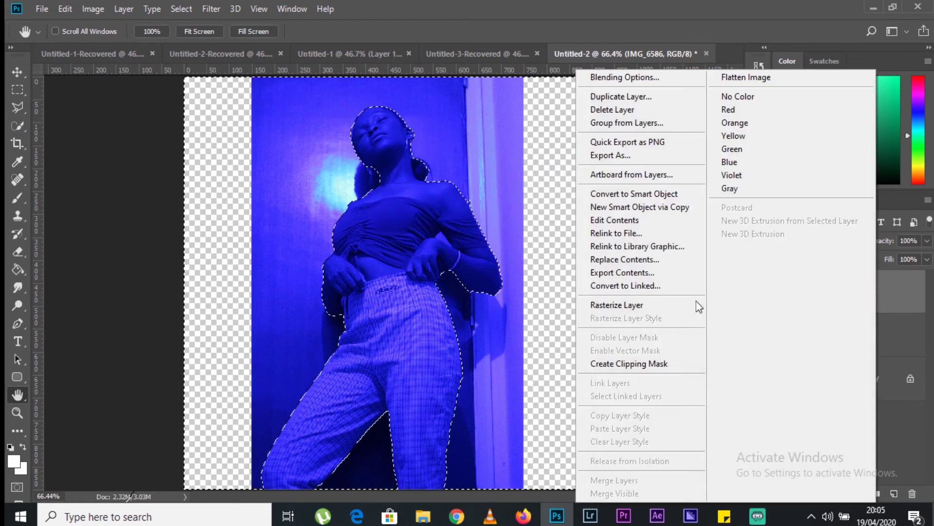
click(669, 306)
key(Delete)
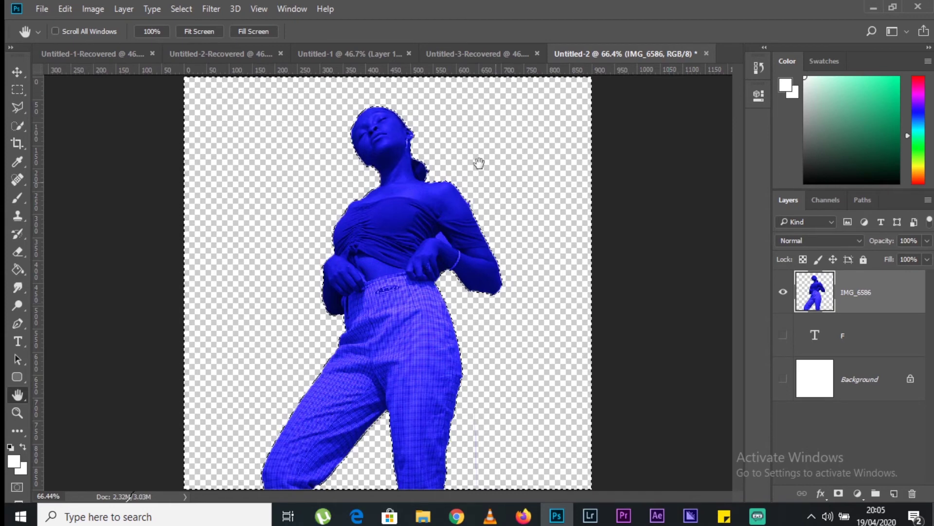
click(182, 9)
click(201, 37)
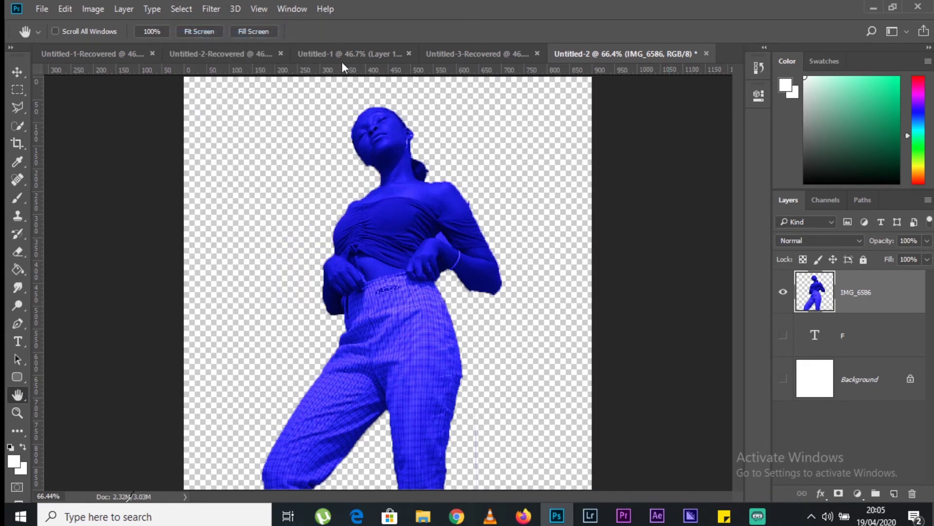
Show the F and Background layers, then scale the woman to 48.5% over the F.
key(v)
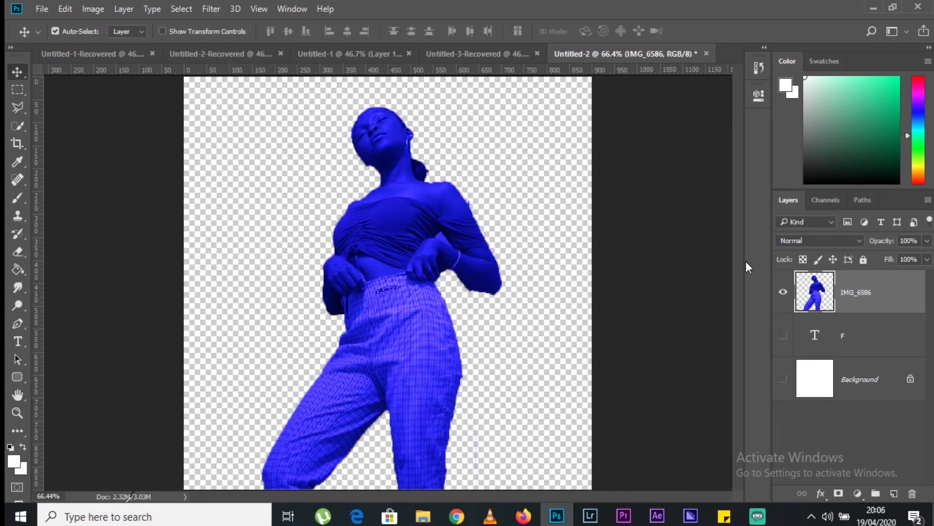
drag(783, 336, 783, 384)
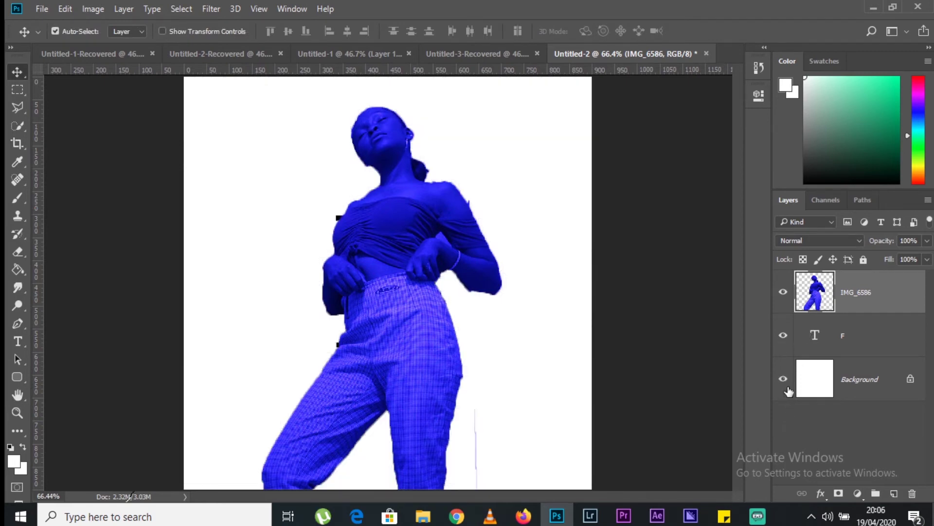
key(ctrl+t)
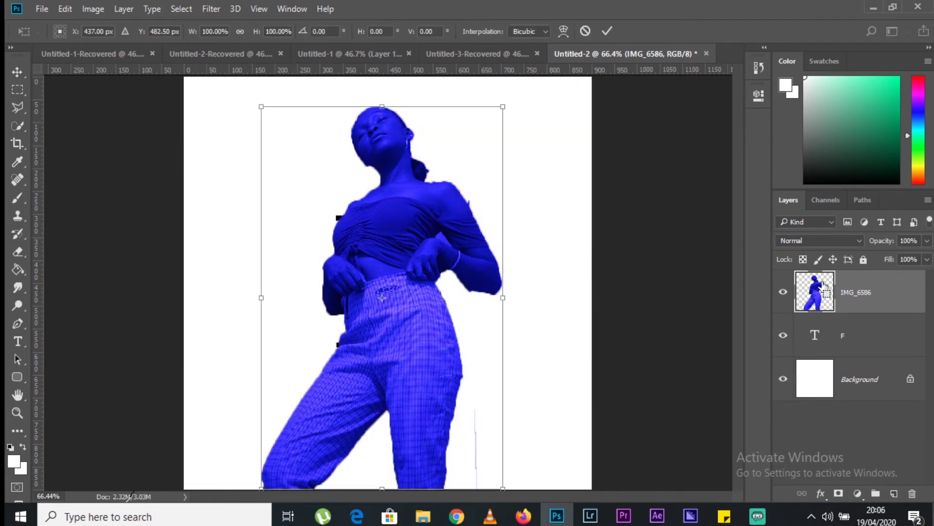
drag(263, 105, 344, 250)
drag(434, 319, 382, 224)
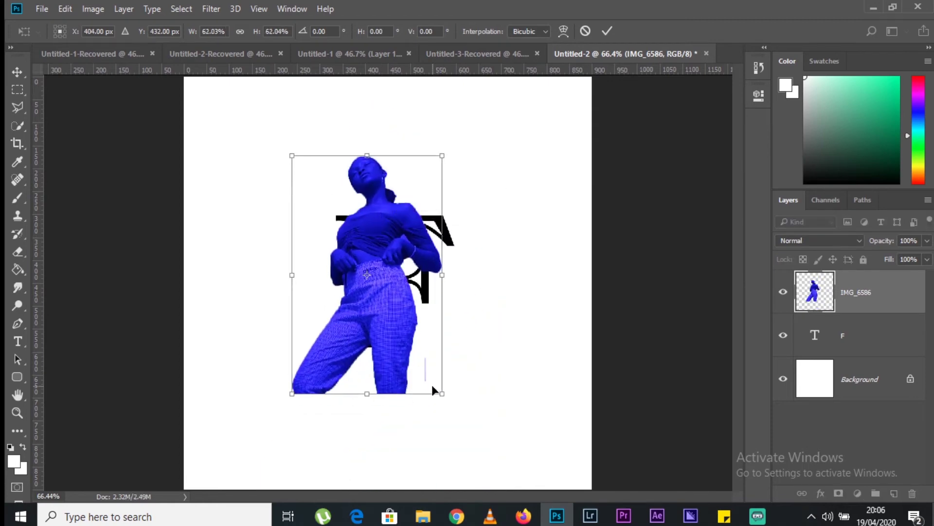
drag(442, 392, 429, 327)
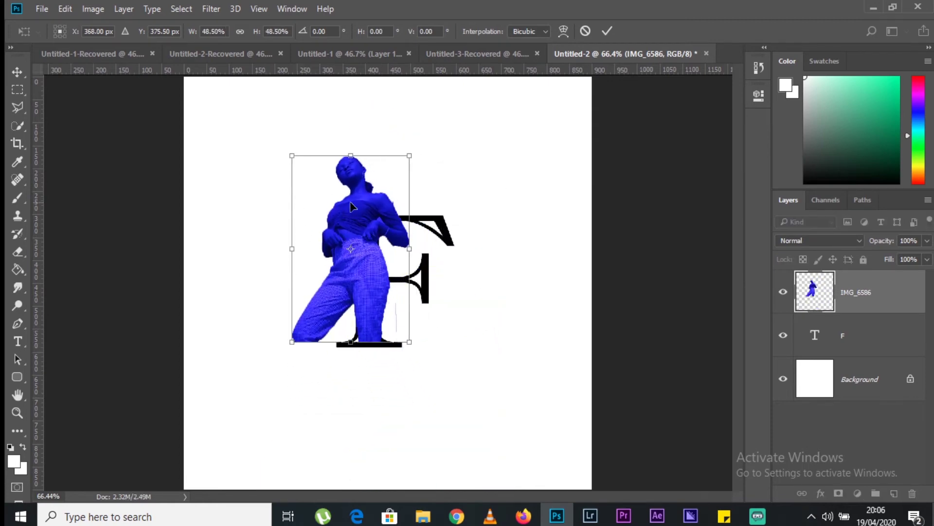
drag(356, 210, 384, 213)
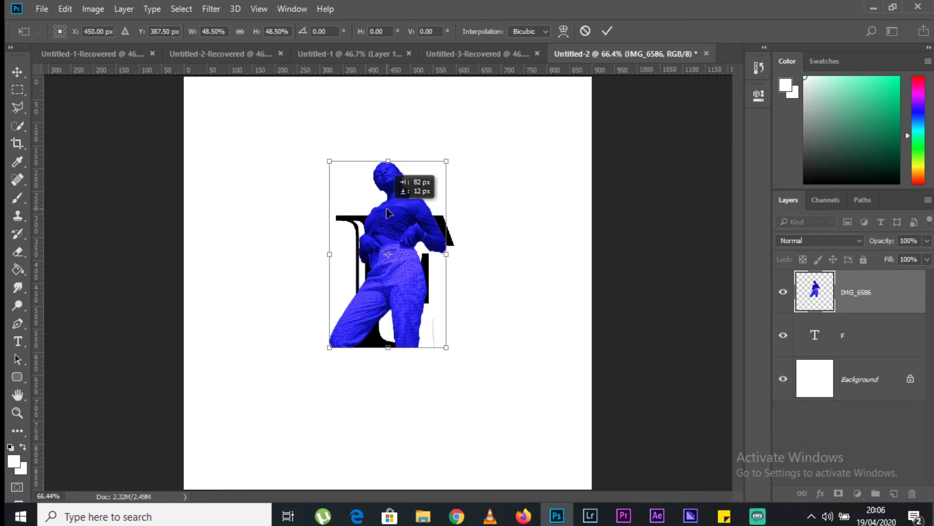
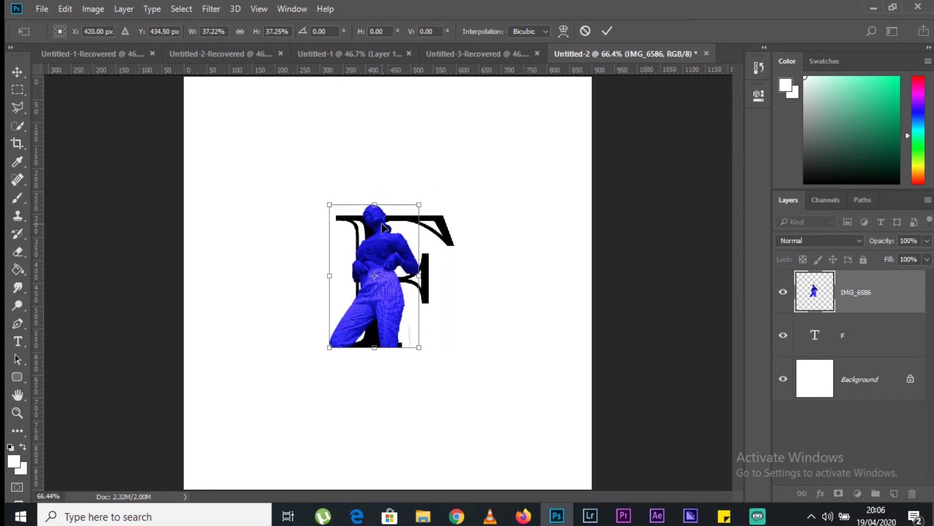
Scale the woman cutout to about 37%, flip it horizontally, and place it over the F.
drag(386, 227, 399, 227)
right_click(405, 237)
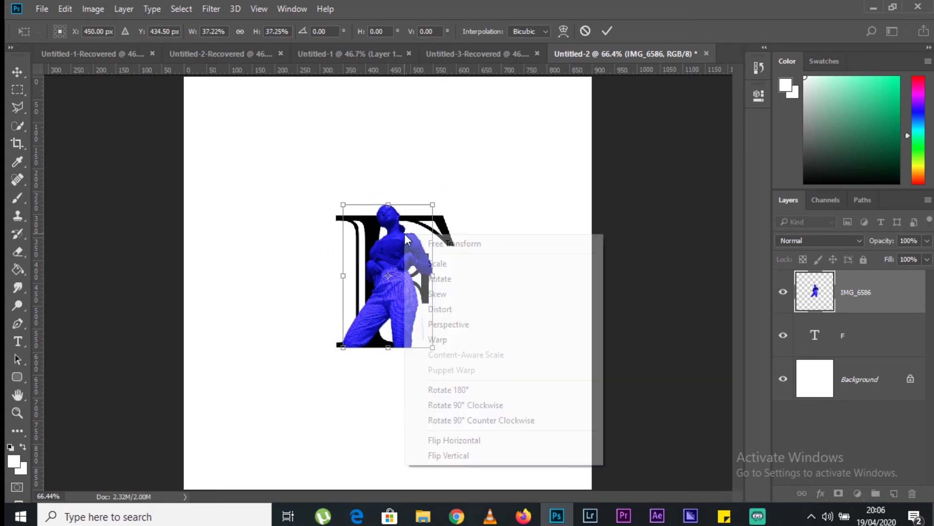
right_click(405, 229)
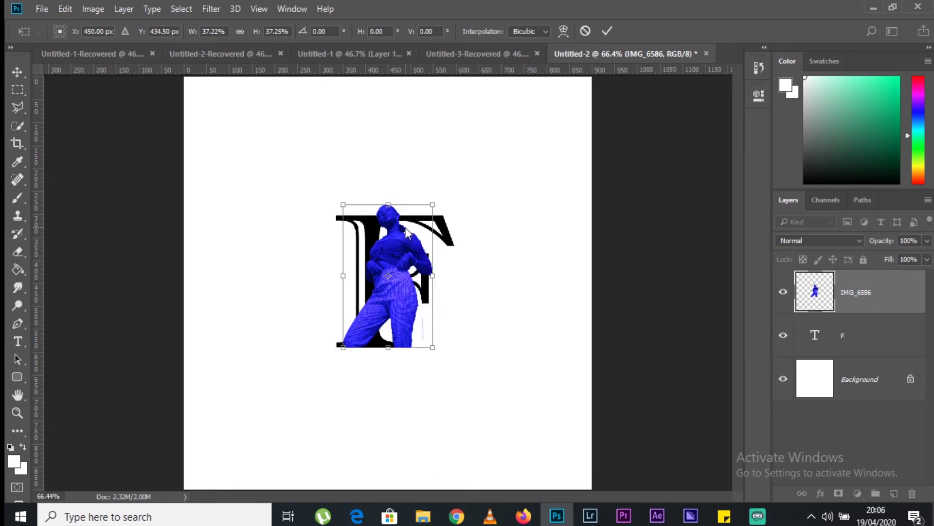
right_click(405, 233)
click(476, 440)
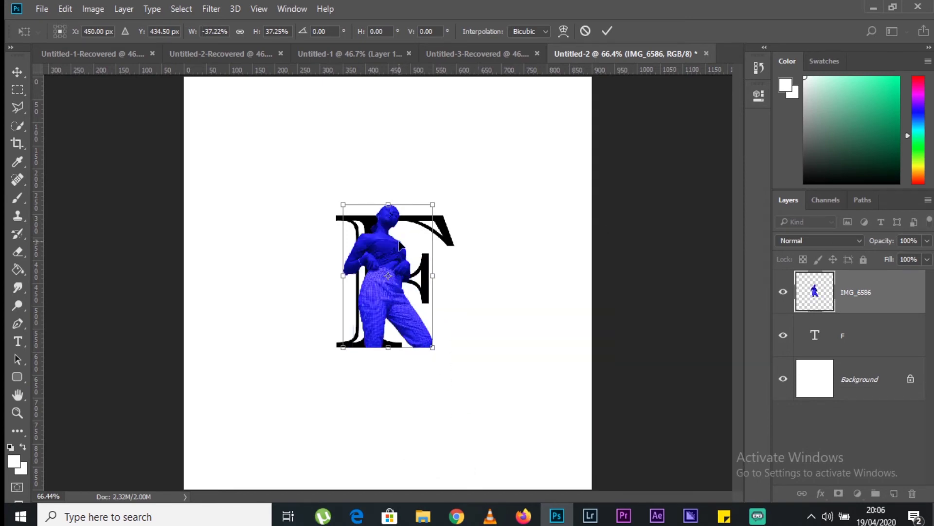
drag(399, 245, 385, 243)
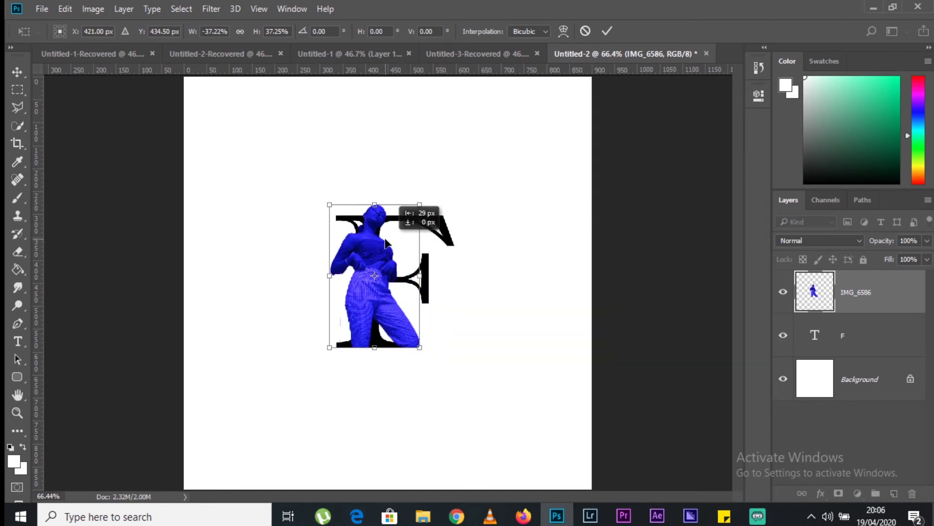
key(Up)
key(Up)
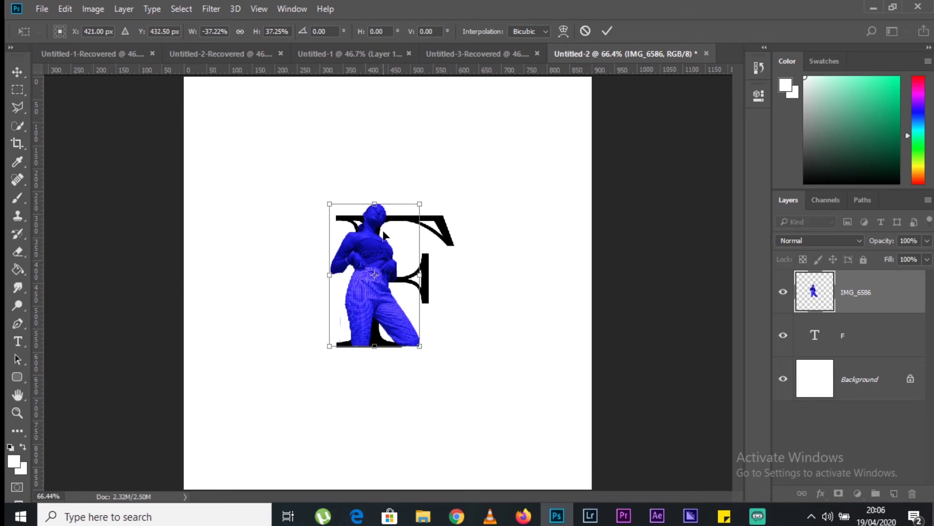
click(608, 31)
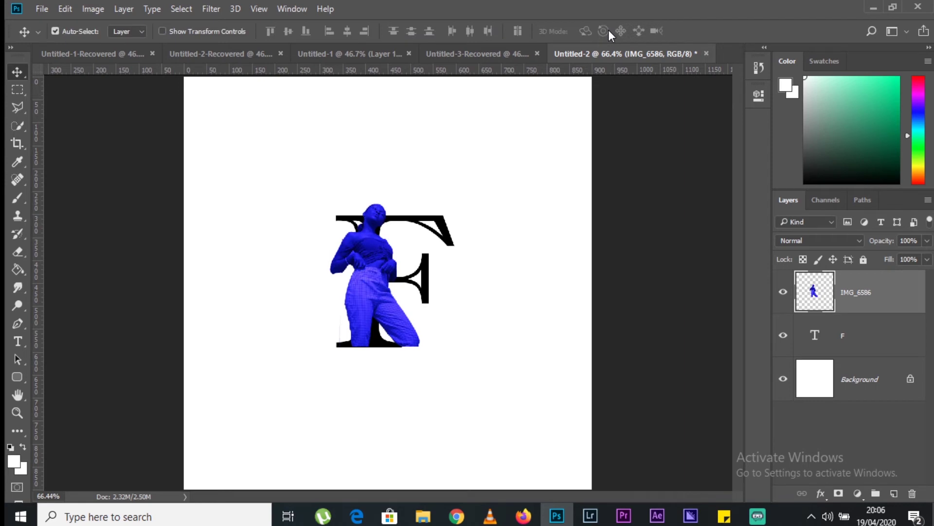
click(819, 335)
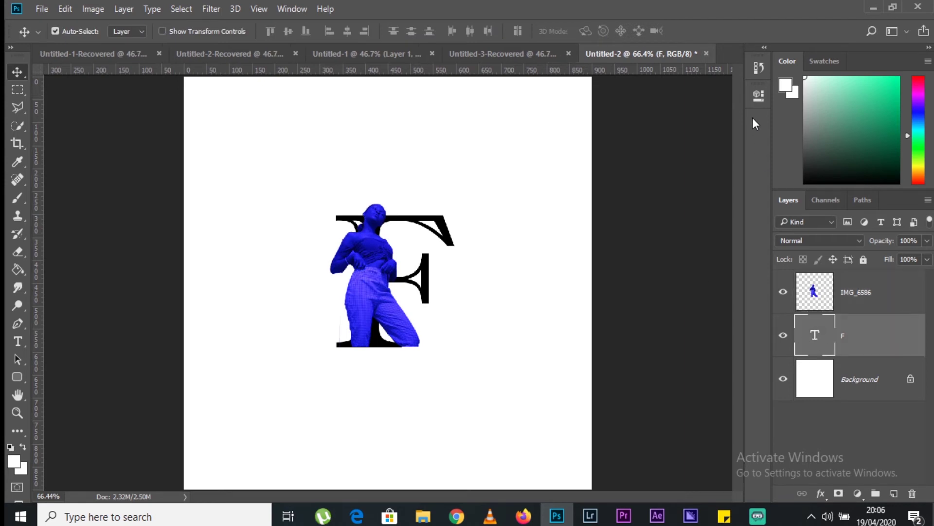
Change the F text colour from black to dark red da1f3d.
click(758, 96)
click(655, 263)
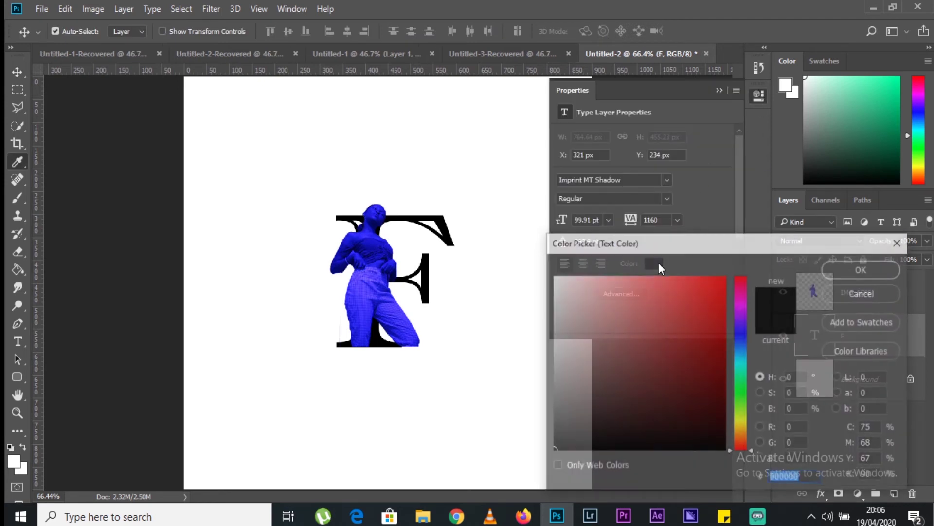
click(725, 515)
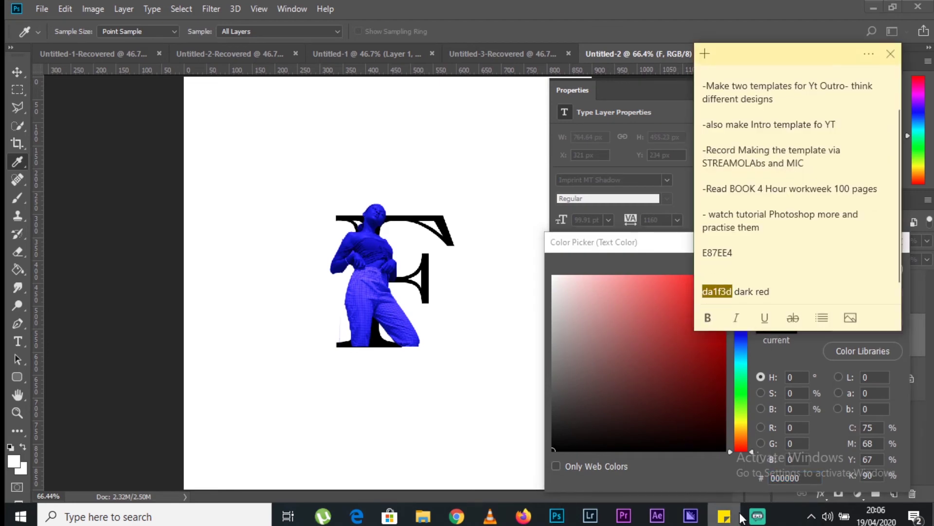
click(735, 291)
drag(735, 291, 685, 292)
key(ctrl+c)
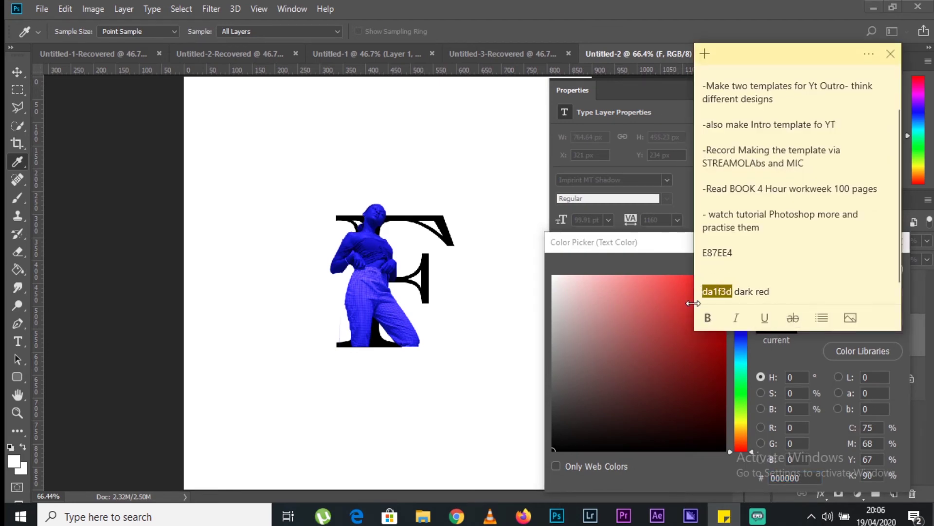
click(791, 481)
key(ctrl+v)
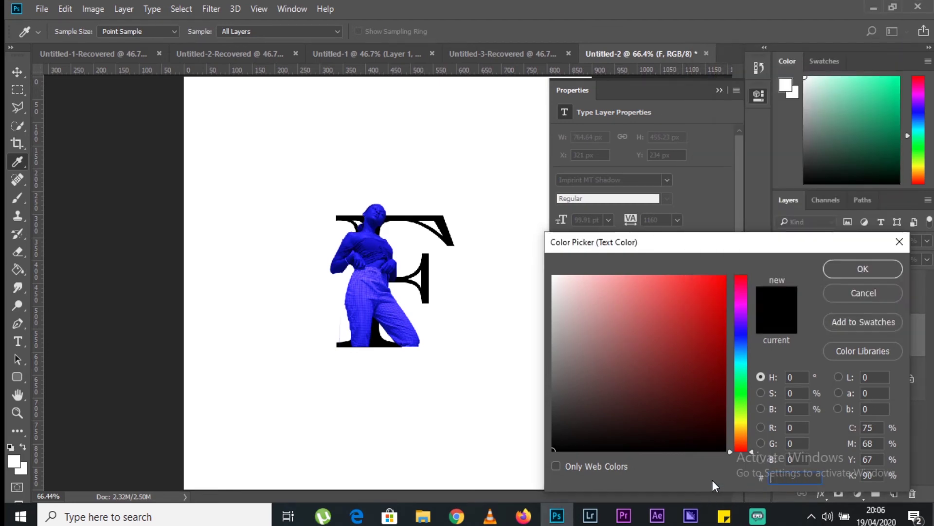
click(861, 271)
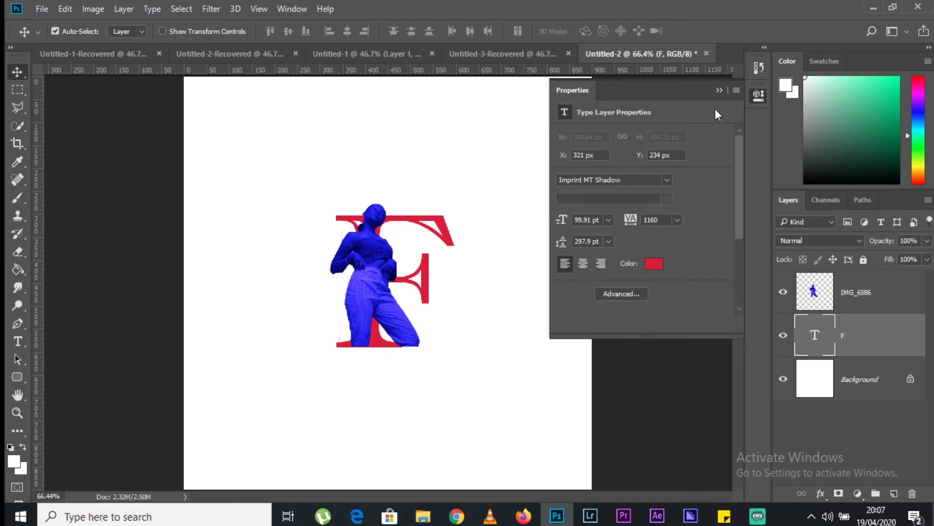
click(811, 289)
Clip the IMG_6586 figure layer inside the red F with a clipping mask.
right_click(870, 301)
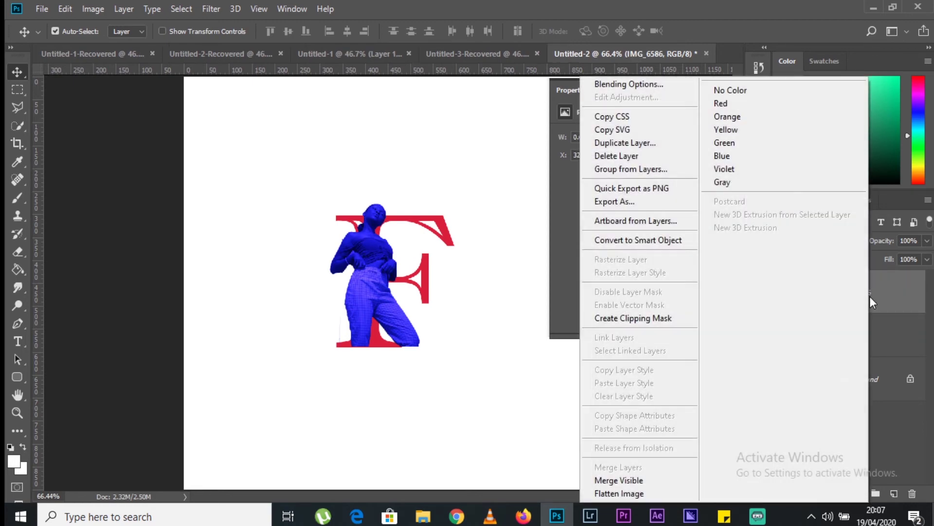
click(654, 323)
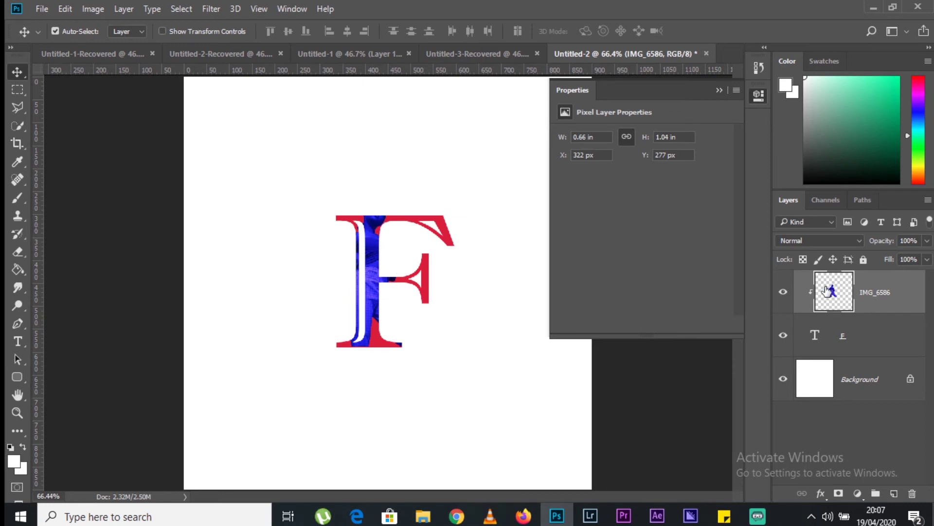
click(718, 90)
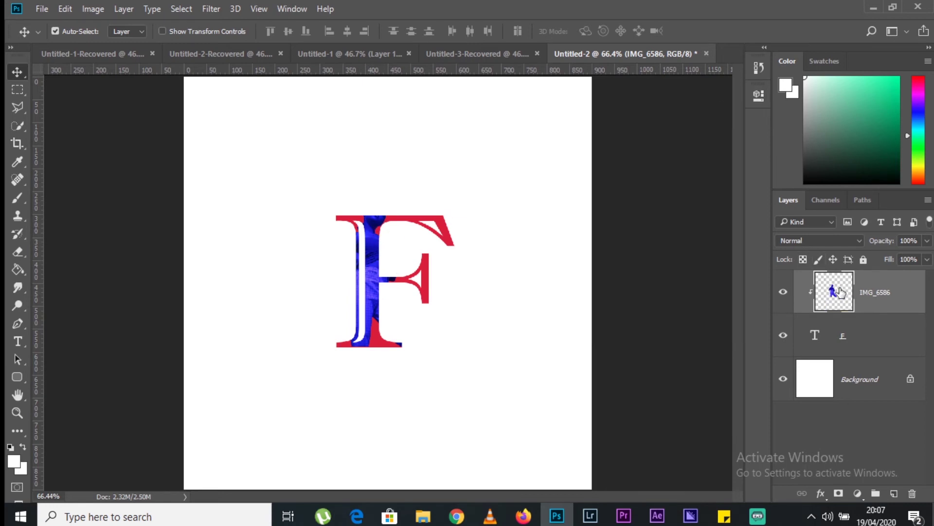
Duplicate the figure layer and toggle the copy's visibility to compare the views.
key(ctrl+j)
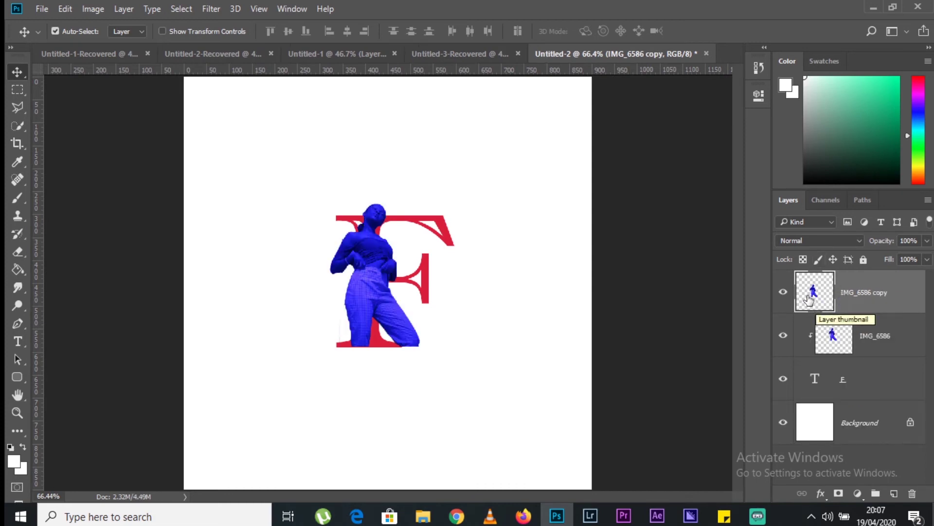
click(784, 293)
double_click(785, 294)
double_click(784, 294)
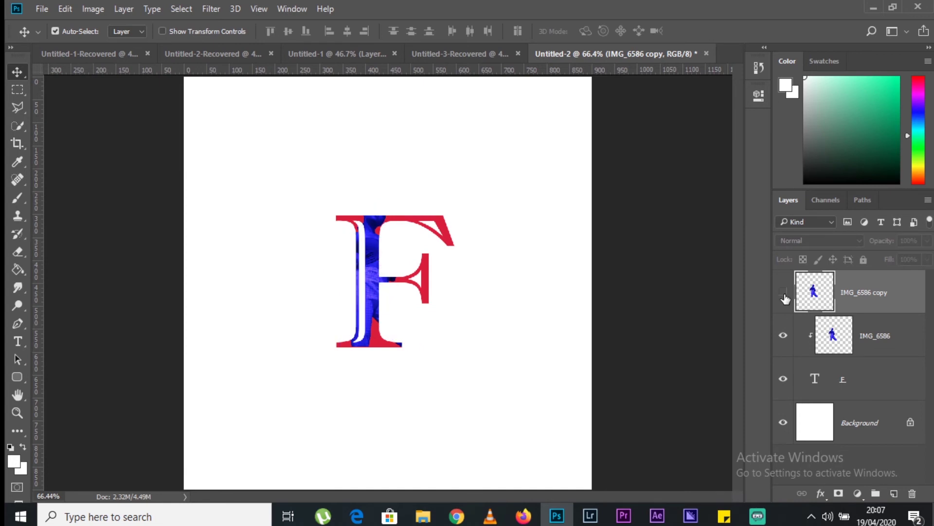
click(784, 294)
click(784, 294)
click(784, 294)
click(783, 294)
click(784, 294)
click(784, 294)
click(784, 294)
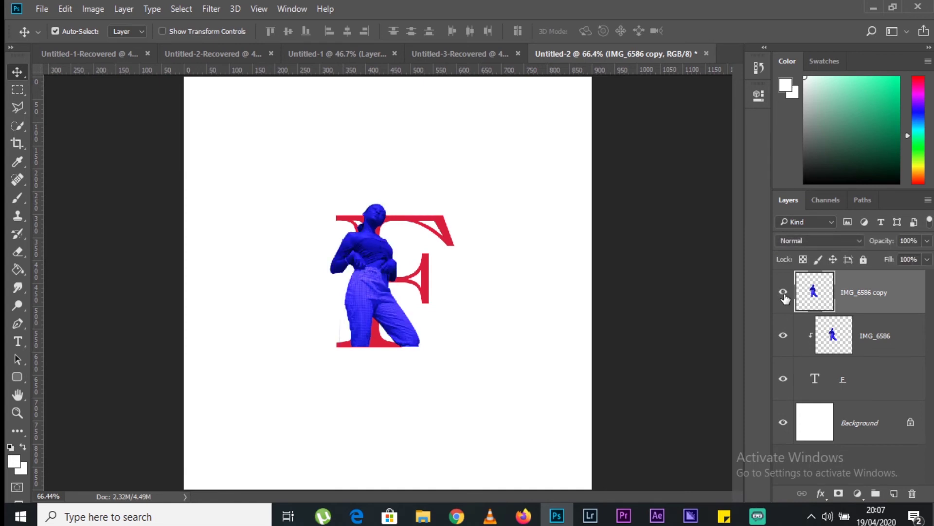
Add a layer mask to the figure copy, zoom in, and mask out the right leg in black.
click(838, 494)
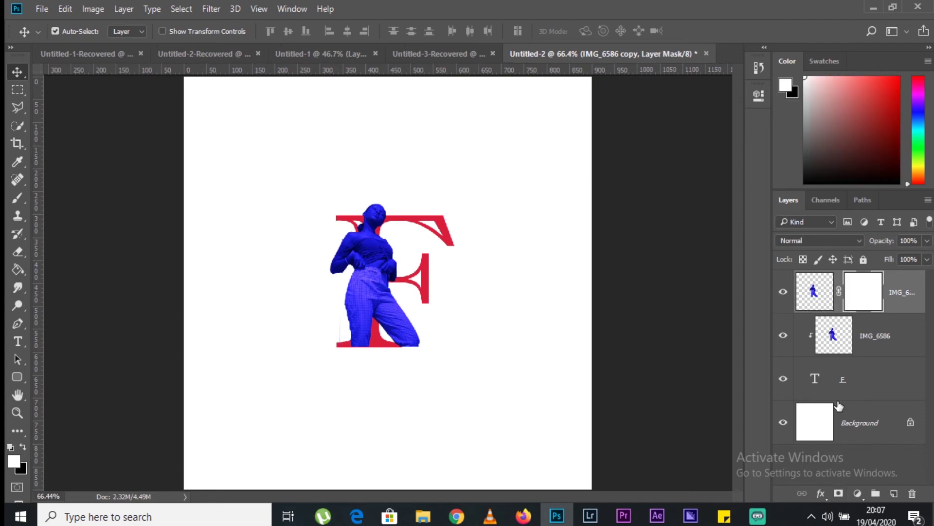
key(b)
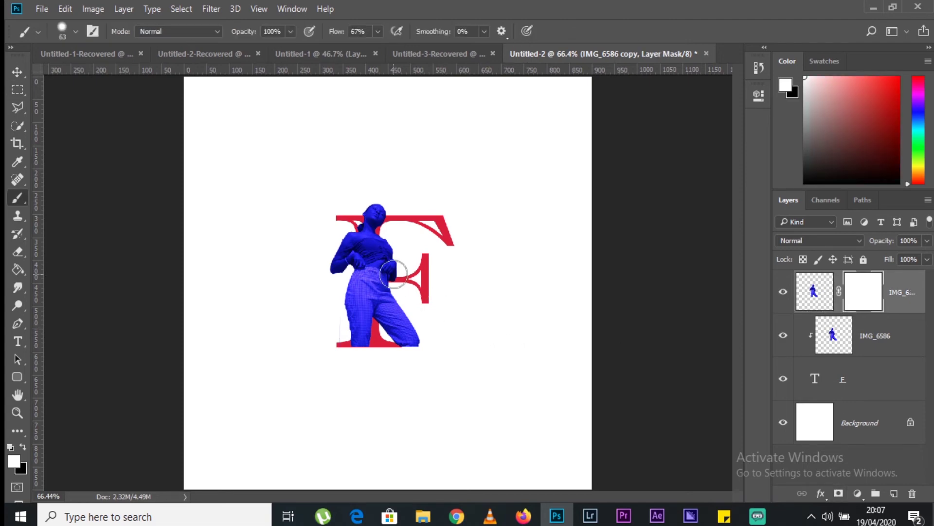
key(z)
click(321, 277)
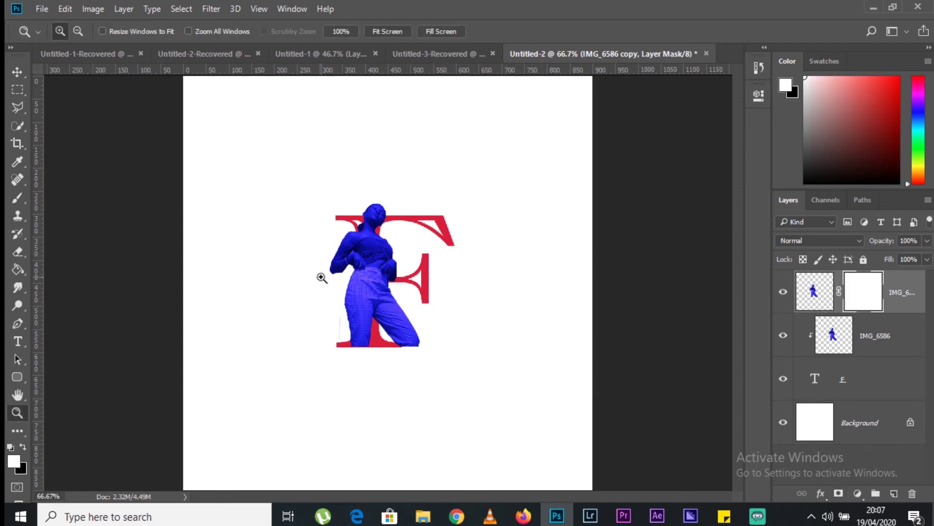
scroll(321, 277, up, 1)
key(b)
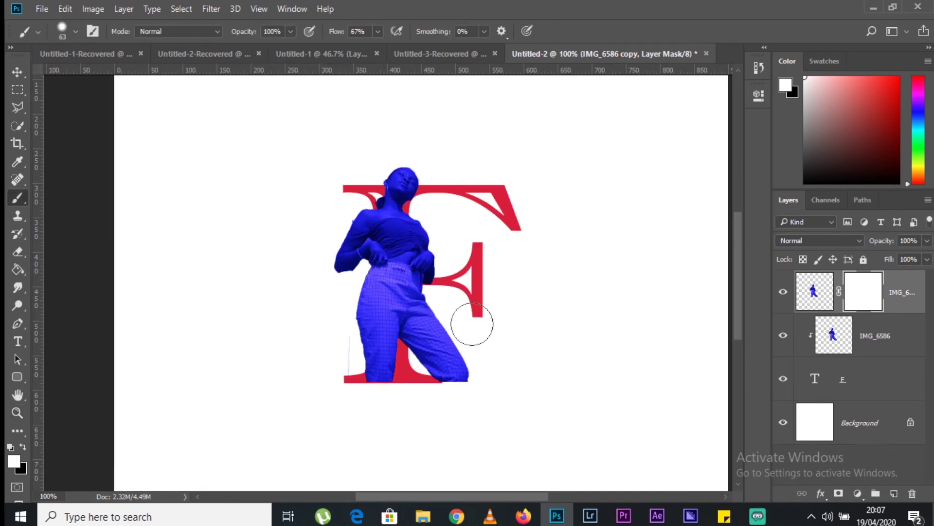
key(x)
mouse_move(474, 343)
mouse_down()
mouse_move(443, 408)
mouse_move(435, 325)
mouse_up()
Target the copy's layer mask and paint the leg back in with white.
click(13, 461)
click(844, 269)
key(x)
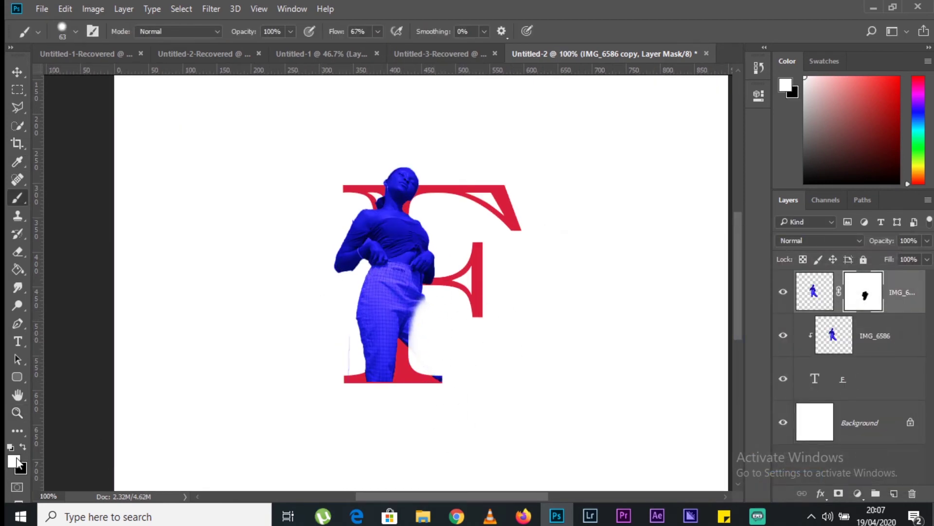
click(14, 461)
click(842, 267)
click(819, 300)
click(868, 295)
click(16, 461)
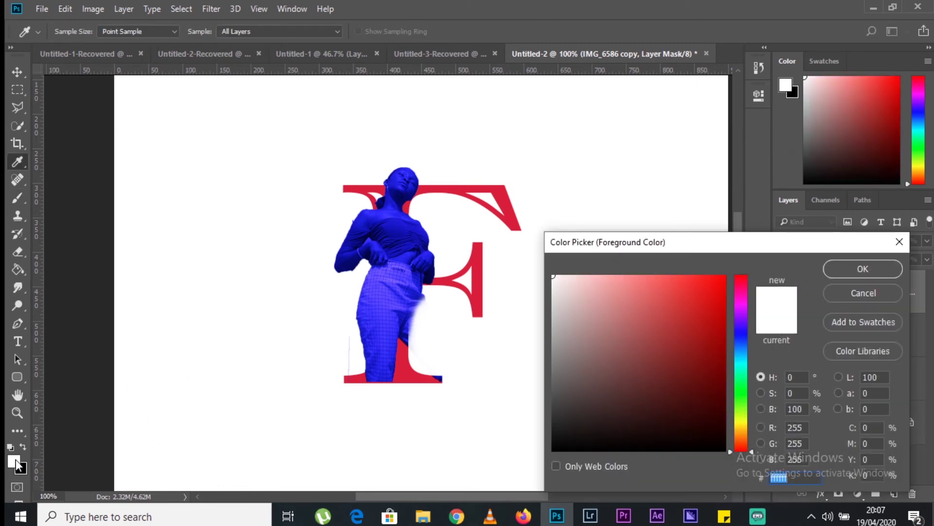
click(861, 294)
mouse_move(469, 307)
mouse_down()
mouse_move(430, 381)
mouse_move(454, 371)
mouse_move(431, 376)
mouse_move(438, 292)
mouse_move(423, 250)
mouse_move(440, 390)
mouse_up()
Hide the figure's right half behind the F stem and clean up the hip with a size-47 brush.
key(x)
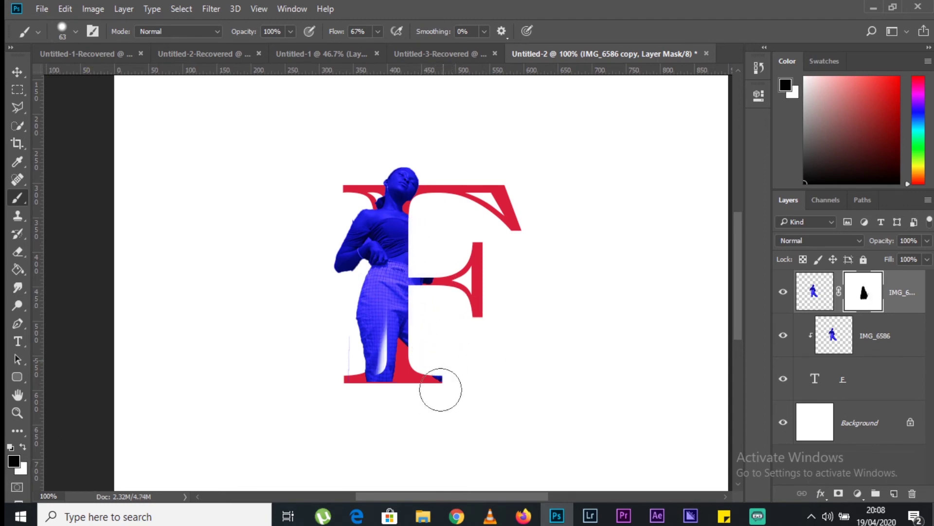
key(x)
mouse_move(389, 360)
mouse_down()
mouse_move(425, 279)
mouse_move(424, 309)
mouse_up()
alt+right_click(425, 280)
alt+click(418, 297)
click(13, 461)
click(554, 276)
click(860, 269)
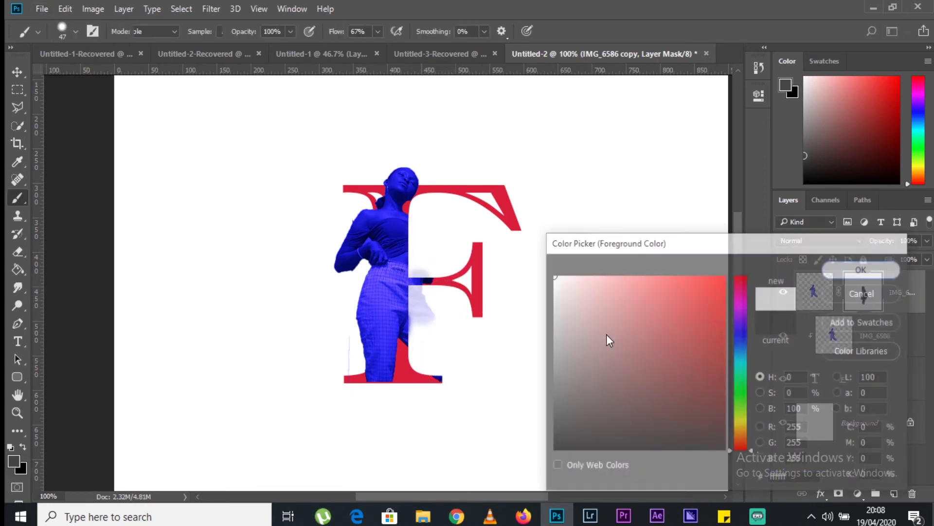
drag(443, 275, 431, 324)
key(x)
mouse_move(425, 258)
mouse_down()
mouse_move(424, 358)
mouse_move(432, 331)
mouse_up()
drag(358, 214, 253, 251)
key(ctrl+z)
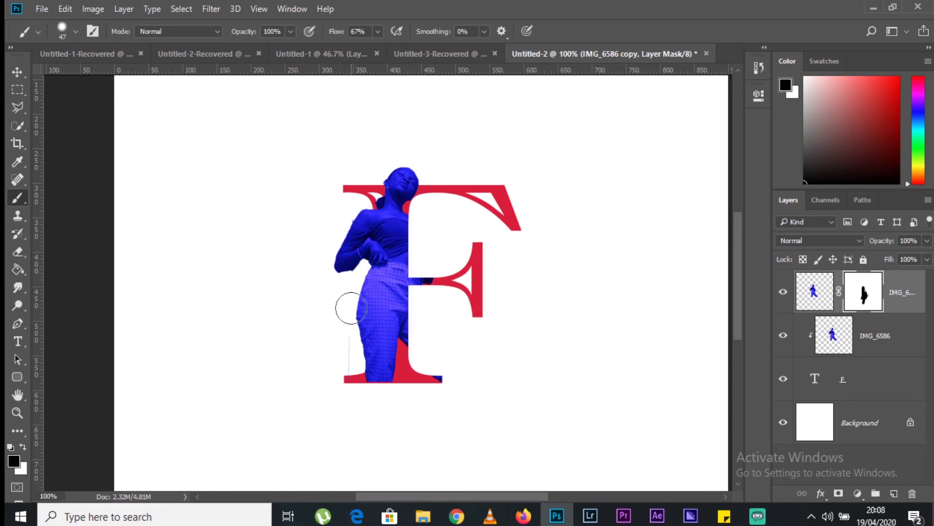
With a size-29 brush, erase the faint line beside the leg and restore the right side.
alt+right_click(351, 308)
drag(349, 328, 350, 360)
key(x)
mouse_move(409, 225)
mouse_down()
mouse_move(413, 248)
mouse_move(450, 272)
mouse_move(418, 276)
mouse_move(410, 379)
mouse_move(408, 293)
mouse_move(458, 367)
mouse_move(424, 343)
mouse_move(418, 222)
mouse_move(431, 259)
mouse_move(421, 164)
mouse_move(415, 207)
mouse_move(413, 173)
mouse_up()
key(x)
key(x)
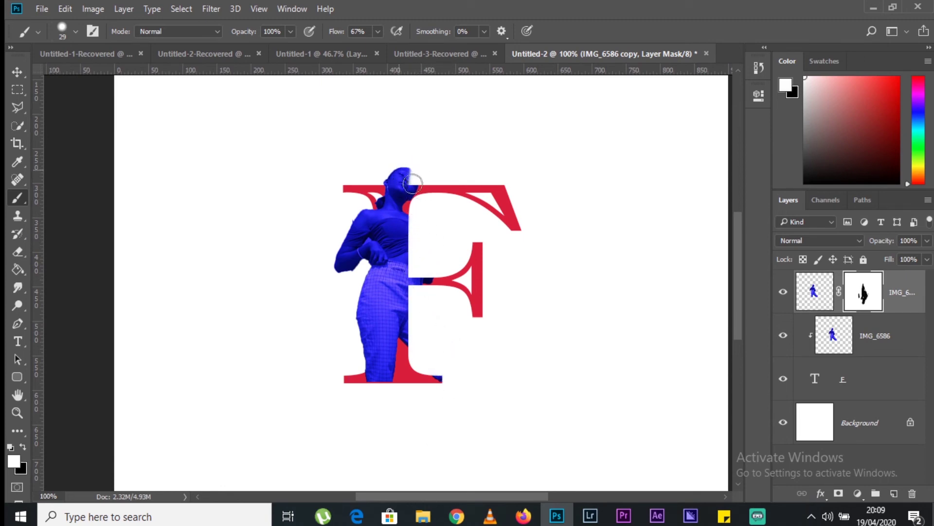
key(v)
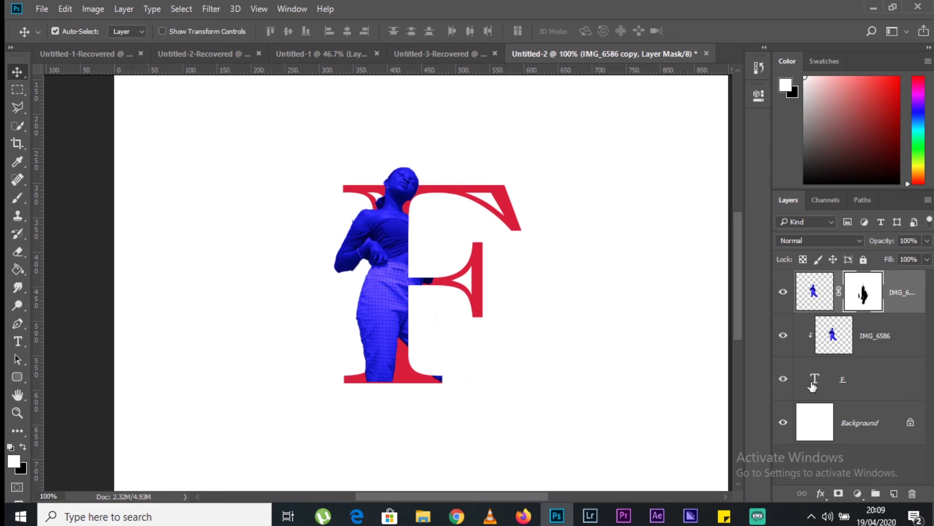
Group both figure layers and the F text layer into a group named 'Letter plus Image'.
click(817, 290)
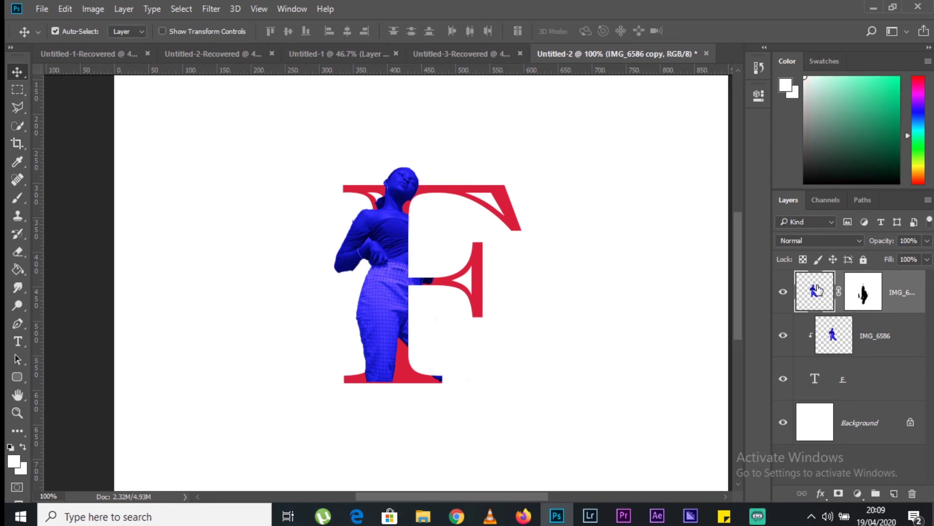
click(822, 382)
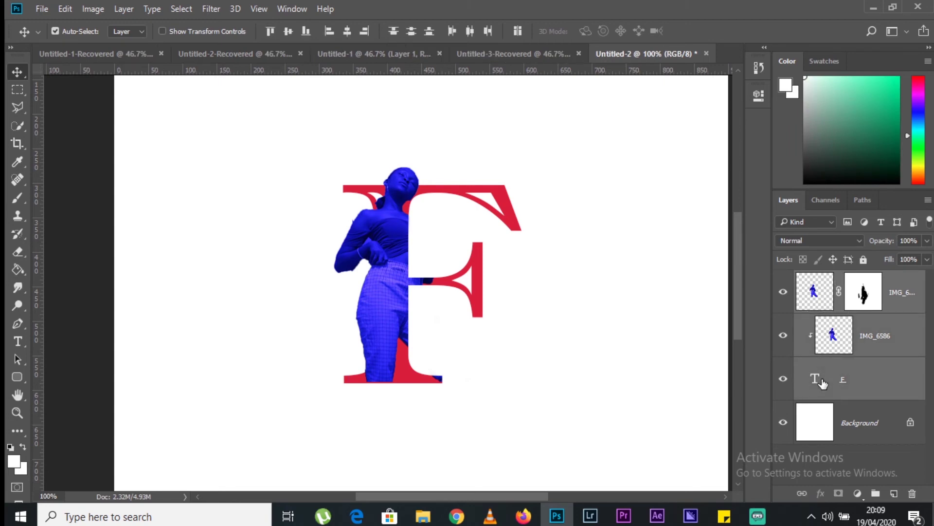
key(ctrl+g)
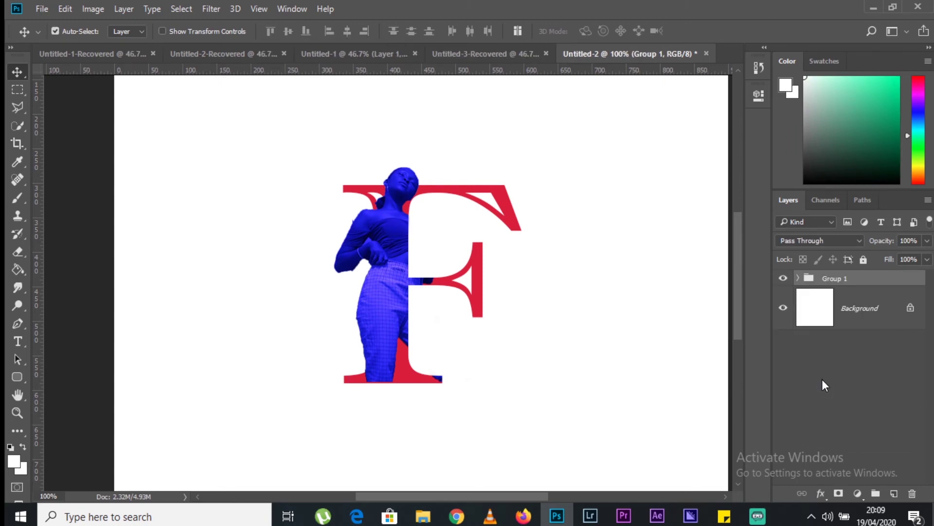
double_click(840, 280)
text(Letter plus Image)
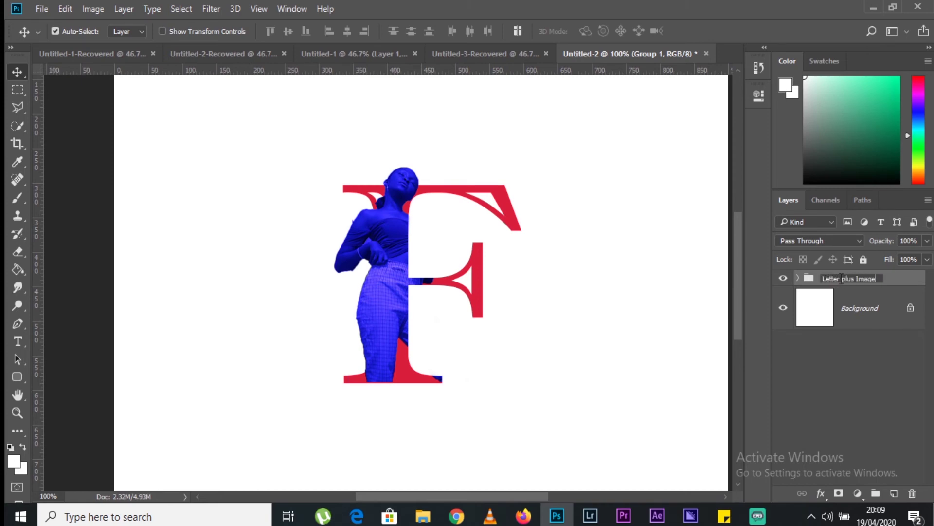
key(Return)
click(845, 387)
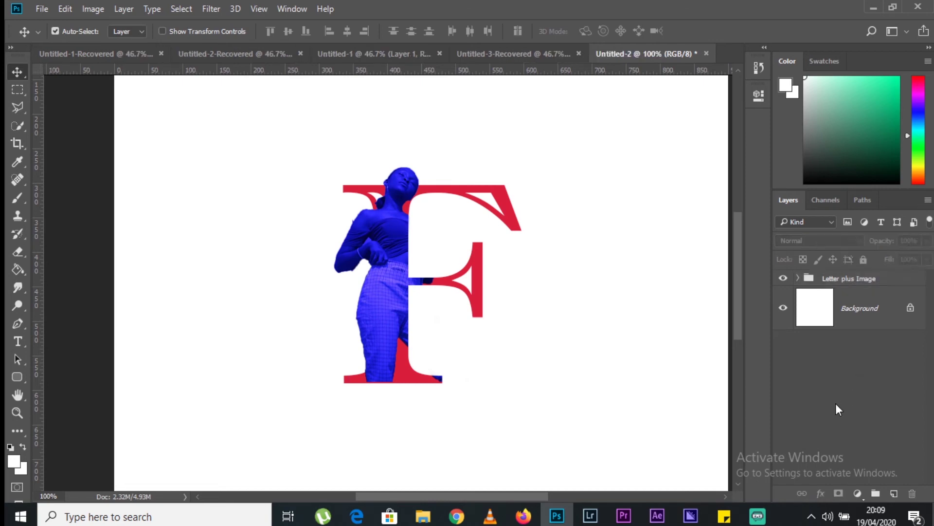
Start a text layer on the canvas and fit the whole poster in the window.
click(17, 341)
click(204, 115)
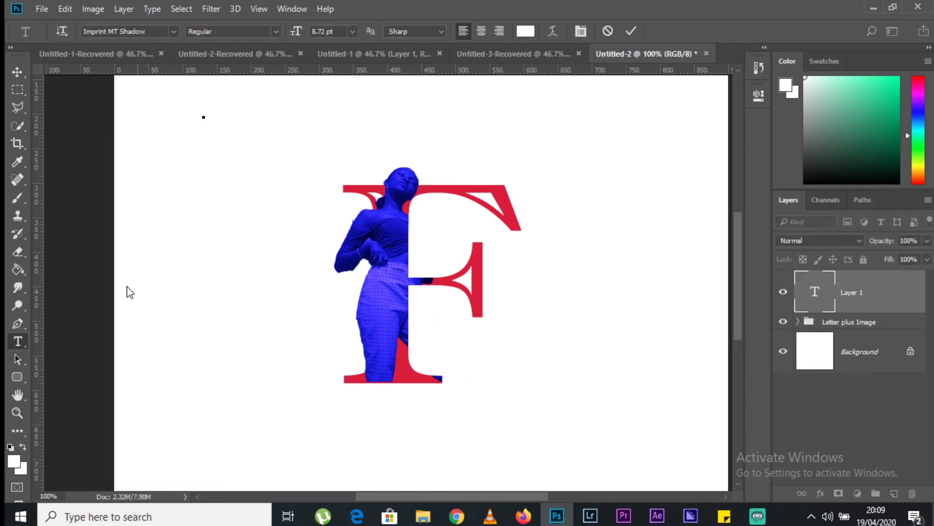
click(17, 412)
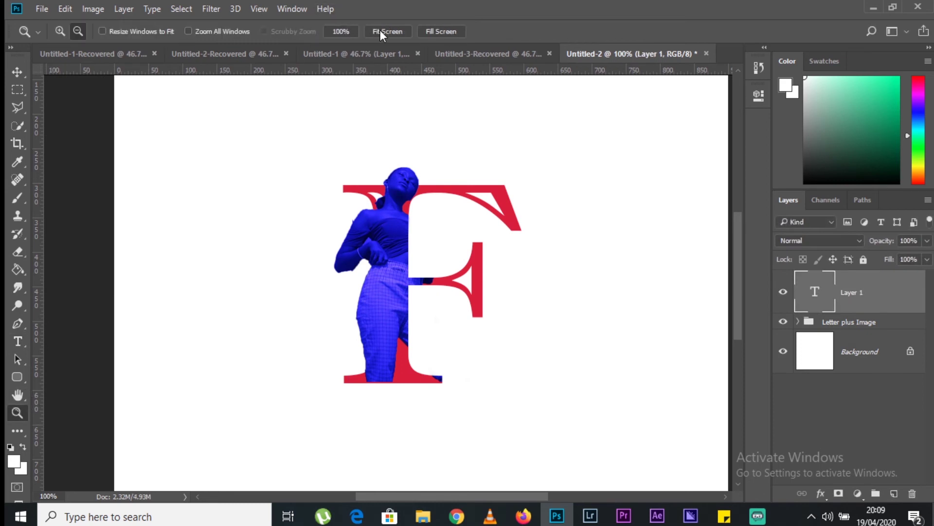
click(438, 30)
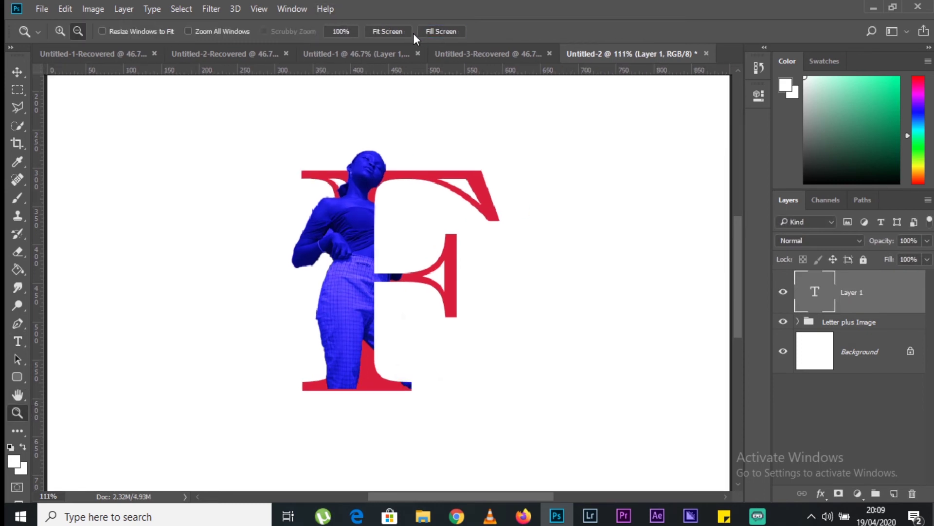
click(375, 31)
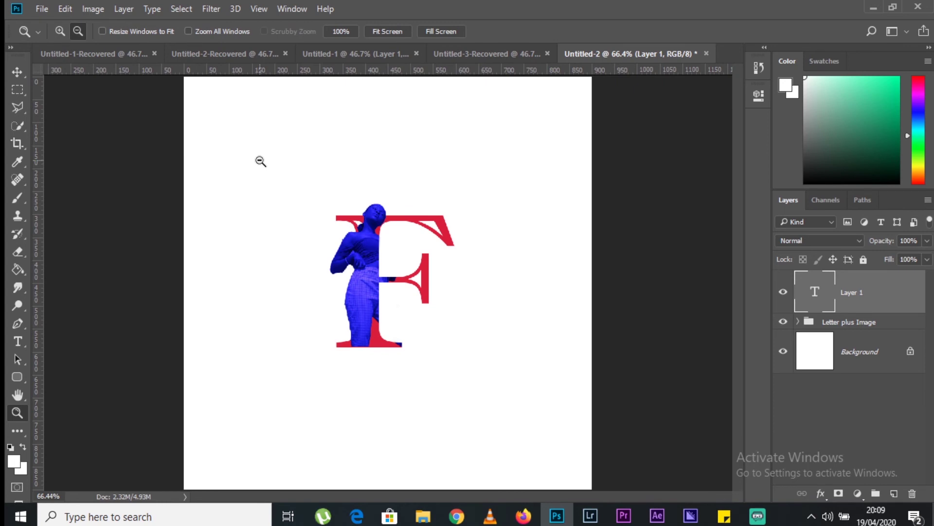
Type 'Fashion Photography' near the poster's top, fixing typos, and commit the text.
key(t)
click(257, 122)
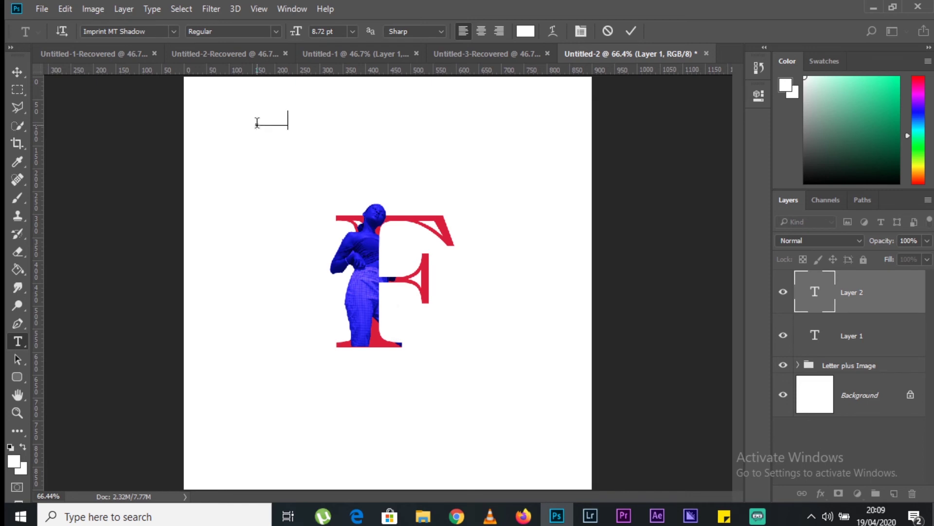
text(fashion photography)
key(BackSpace)
key(BackSpace)
key(BackSpace)
key(BackSpace)
key(BackSpace)
key(BackSpace)
key(BackSpace)
key(BackSpace)
key(BackSpace)
key(BackSpace)
key(BackSpace)
key(BackSpace)
key(BackSpace)
key(BackSpace)
key(BackSpace)
key(BackSpace)
text(hiontography)
key(BackSpace)
key(BackSpace)
key(BackSpace)
key(BackSpace)
key(BackSpace)
key(BackSpace)
key(BackSpace)
key(BackSpace)
key(BackSpace)
key(BackSpace)
key(BackSpace)
key(BackSpace)
key(BackSpace)
key(BackSpace)
key(BackSpace)
key(BackSpace)
key(BackSpace)
key(BackSpace)
key(BackSpace)
key(BackSpace)
text(Fashion Photography)
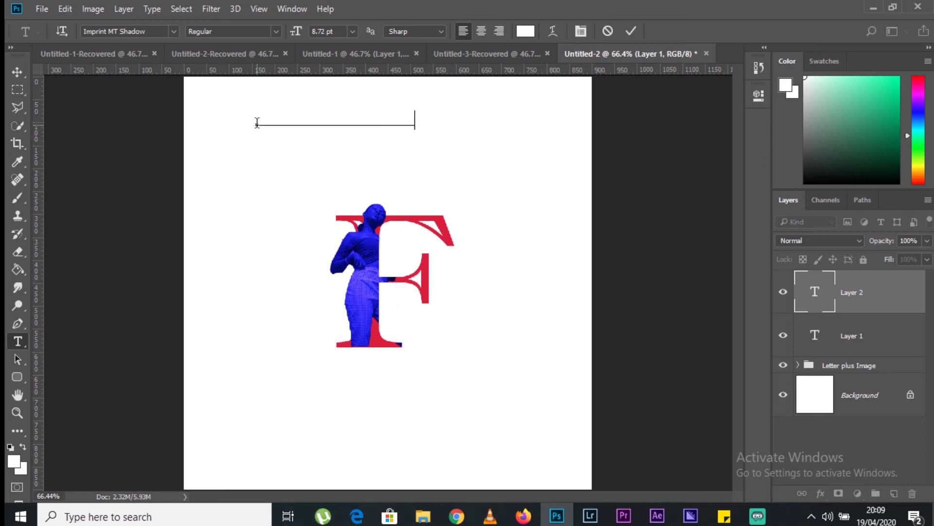
click(631, 31)
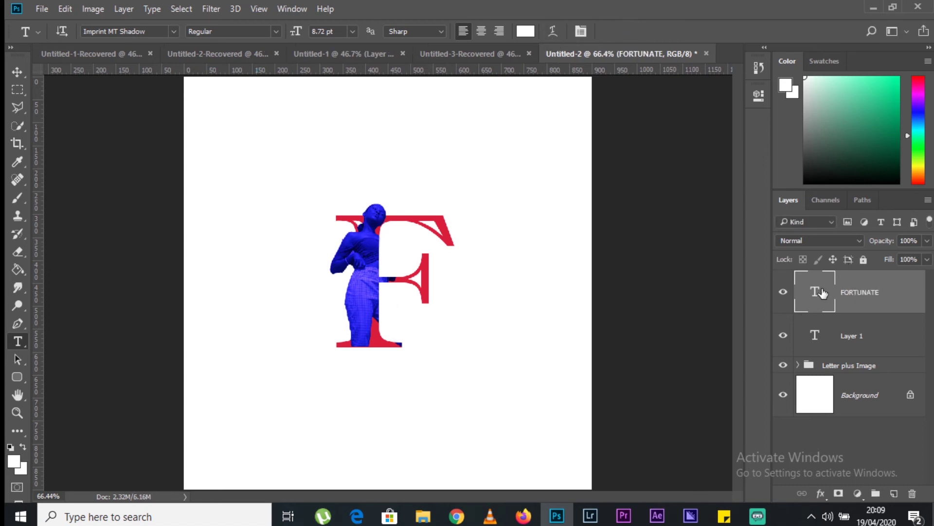
Make the FORTUNATE text black and set its font to Gill Sans MT.
click(820, 400)
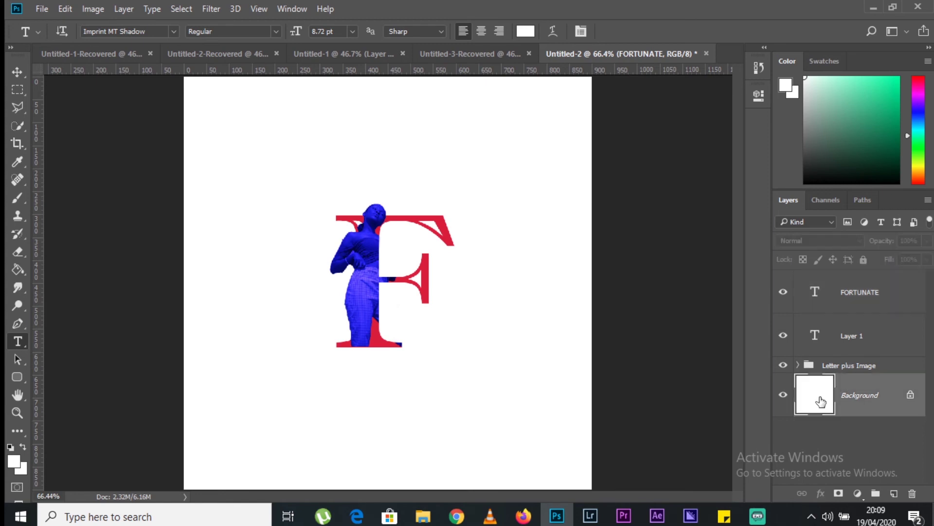
click(821, 293)
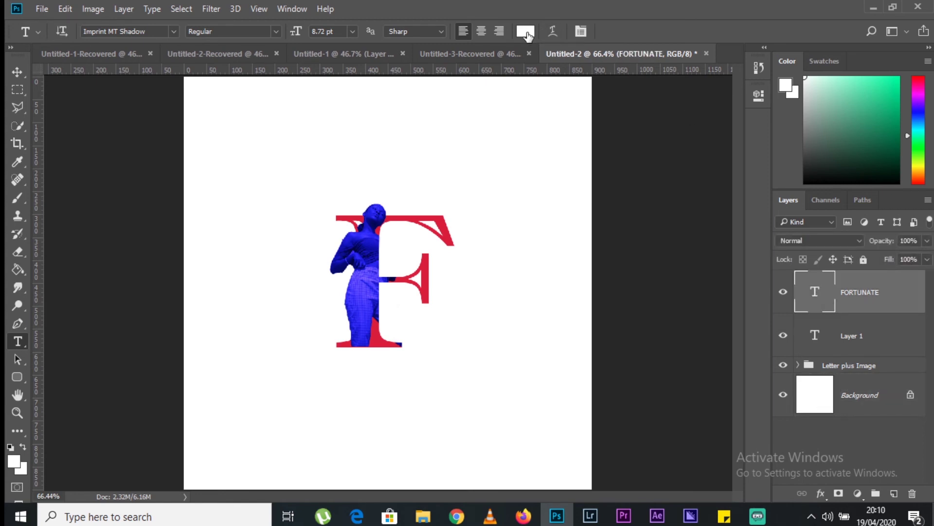
click(757, 96)
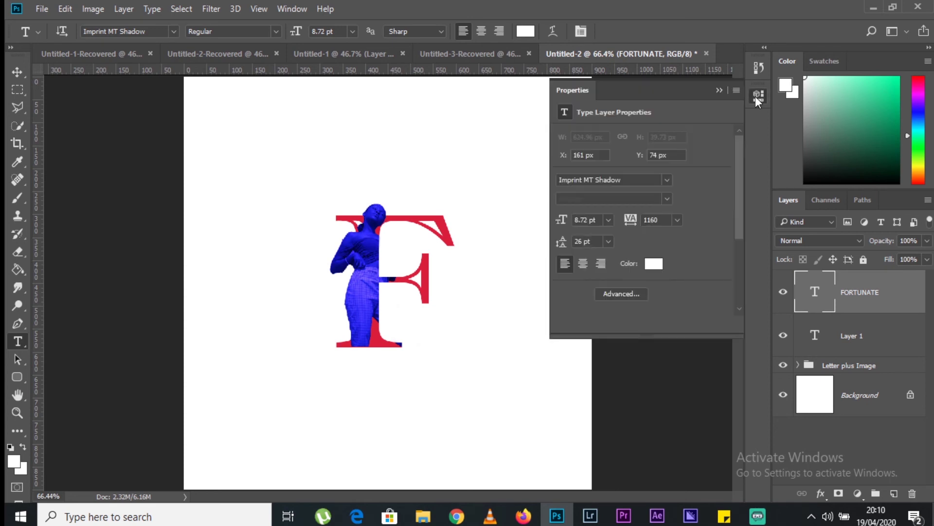
click(654, 265)
click(725, 450)
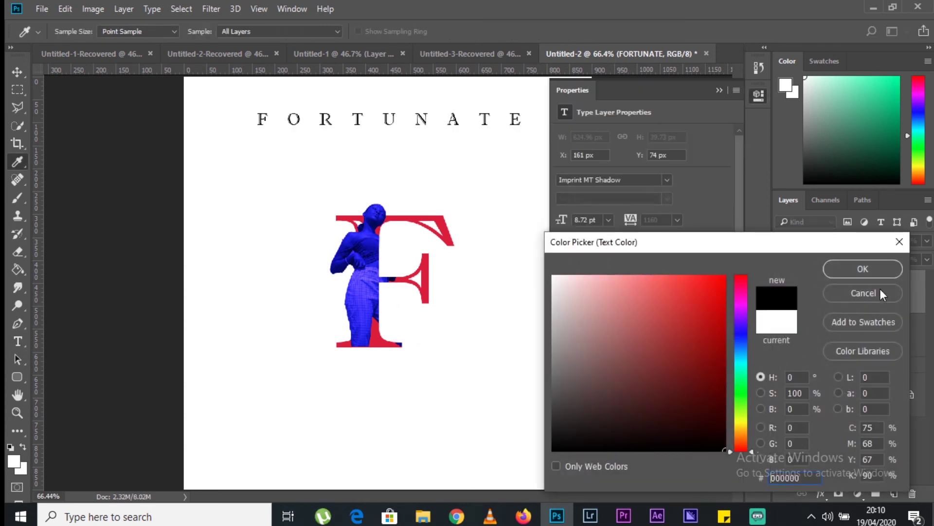
click(864, 269)
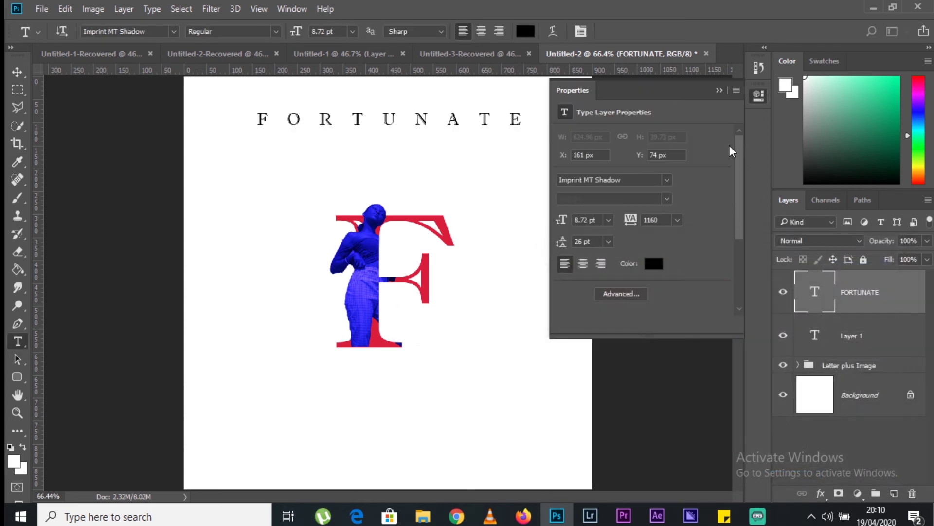
click(667, 180)
key(Down)
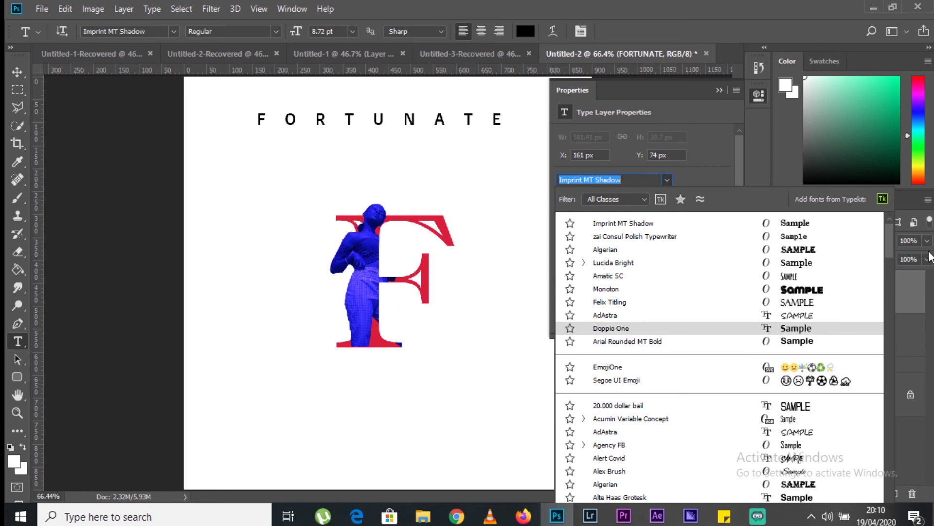
click(892, 385)
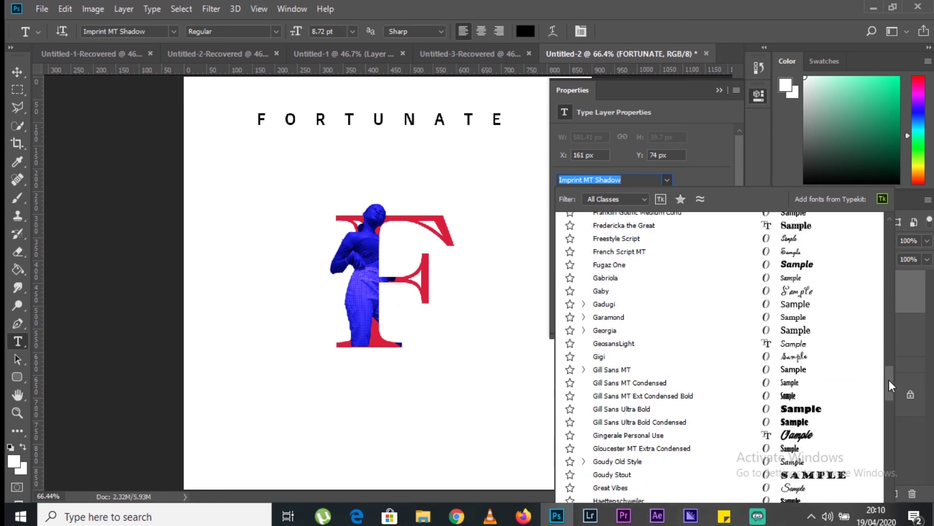
click(678, 375)
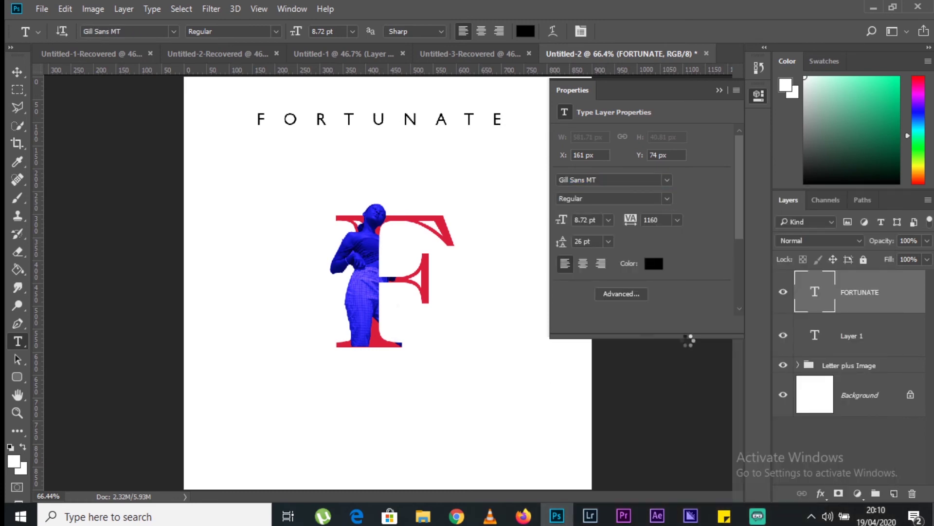
Widen the FORTUNATE letter spacing to 1800 and commit the edit.
click(719, 90)
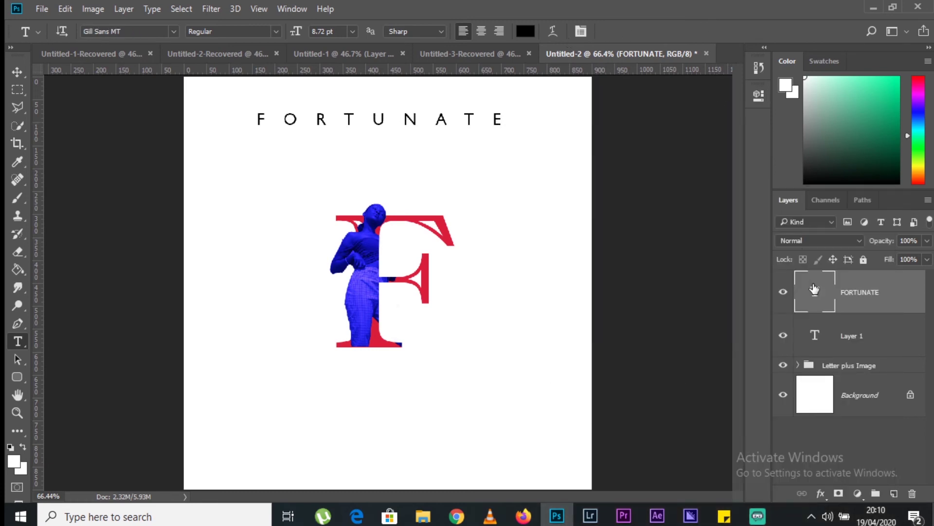
click(754, 99)
click(636, 222)
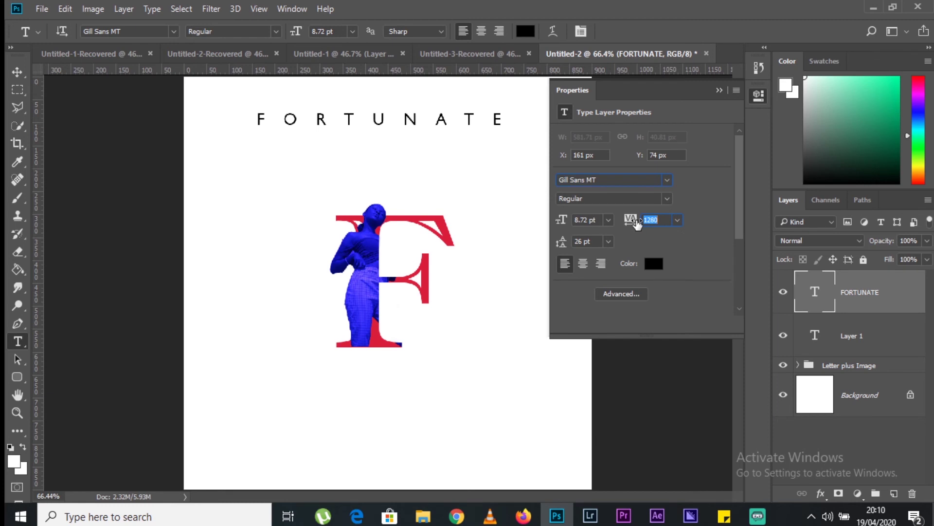
text(1800)
key(Return)
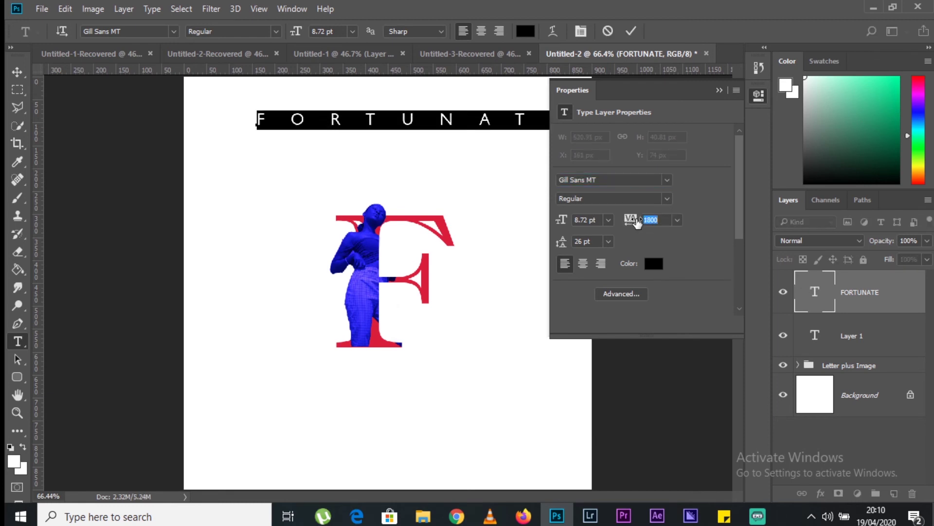
click(631, 32)
click(719, 91)
key(ctrl+a)
Align FORTUNATE to the canvas top, shift it 68 px down, and deselect.
click(17, 72)
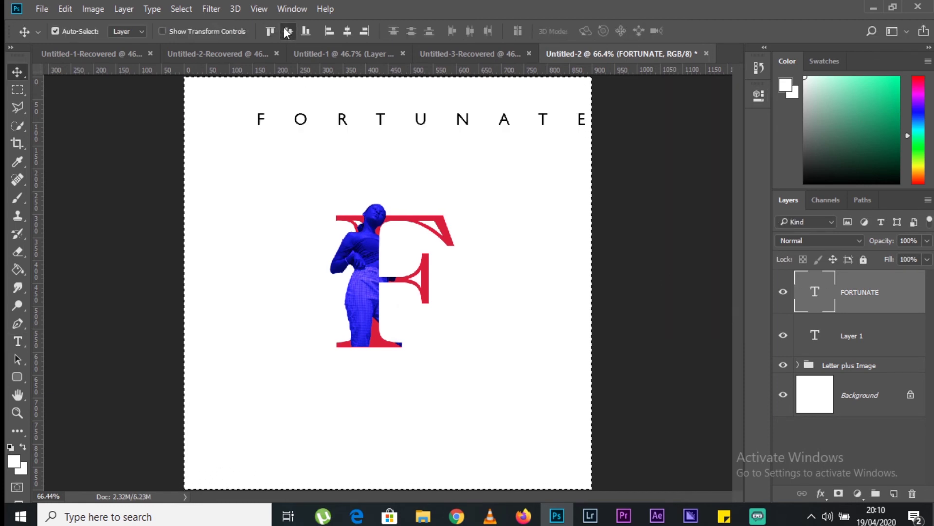
click(288, 32)
click(270, 31)
drag(371, 89, 380, 118)
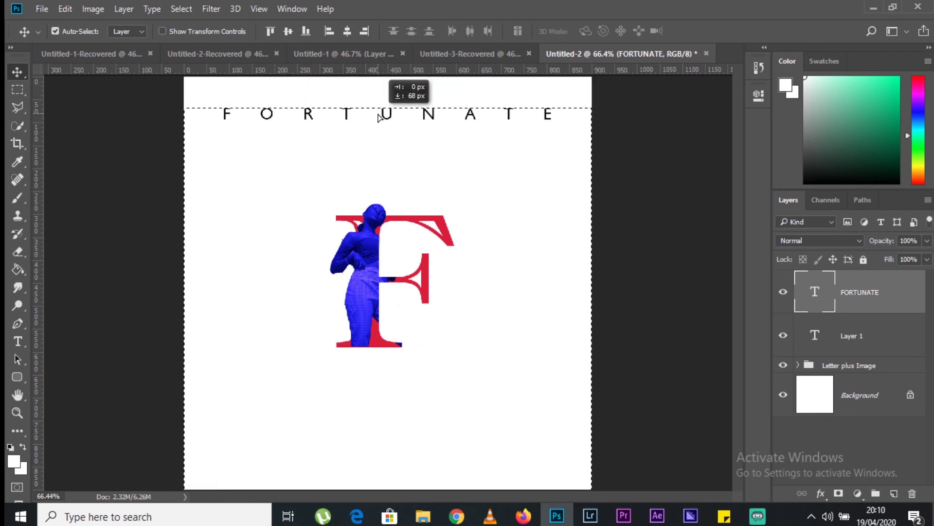
click(181, 9)
click(195, 36)
Duplicate FORTUNATE twice and move the copies onto lower lines.
key(ctrl+j)
key(ctrl+j)
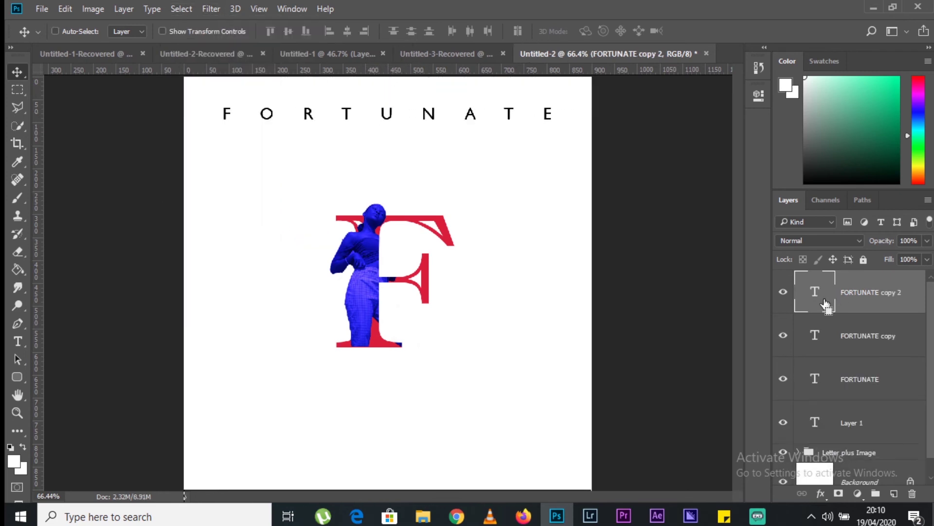
key(ctrl+j)
key(ctrl+t)
drag(466, 112, 475, 167)
click(606, 30)
click(857, 336)
key(ctrl+t)
key(Return)
key(alt+bracketleft)
key(ctrl+t)
drag(431, 125, 427, 187)
key(Return)
Stack three FORTUNATE lines at the poster bottom and group the text layers for renaming.
drag(418, 135, 418, 424)
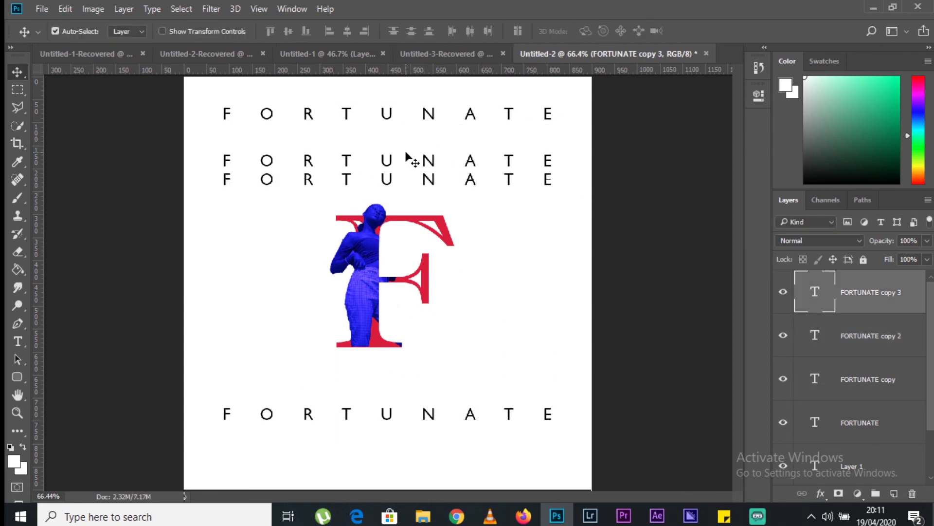
drag(406, 158, 406, 149)
drag(428, 414, 427, 457)
shift+click(442, 149)
drag(426, 158, 382, 423)
key(ctrl+z)
click(433, 185)
drag(387, 154, 385, 404)
key(alt+bracketright)
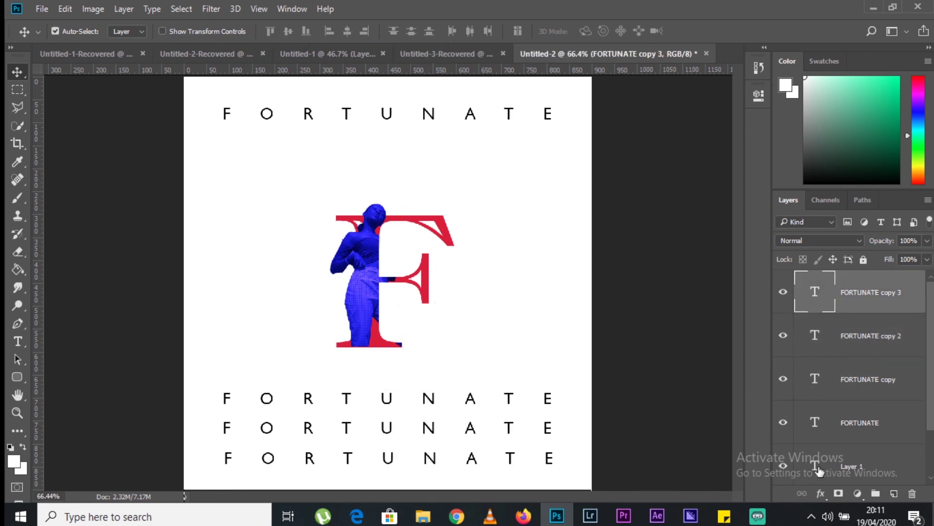
key(ctrl+g)
double_click(835, 279)
Confirm the group name 'body text' and delete the empty Layer 1.
text(body t)
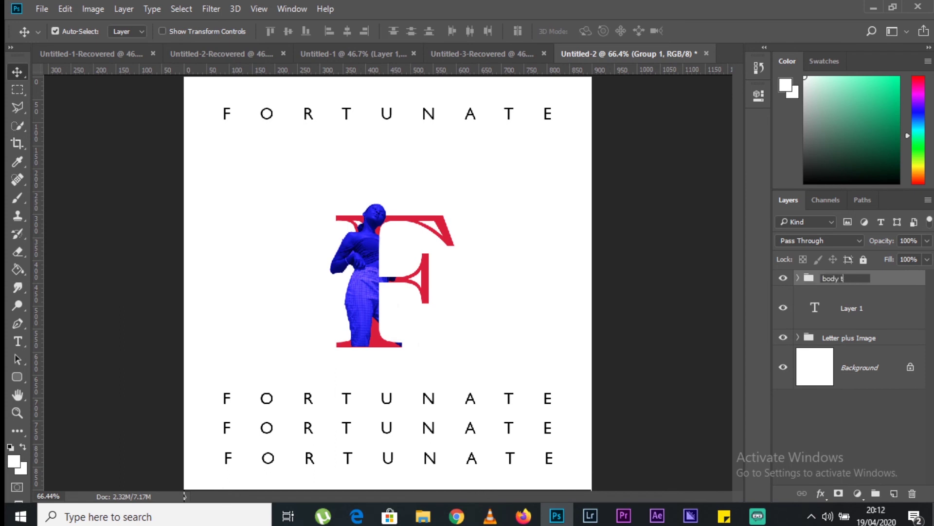
text(ext)
key(Return)
click(815, 312)
key(Delete)
click(790, 400)
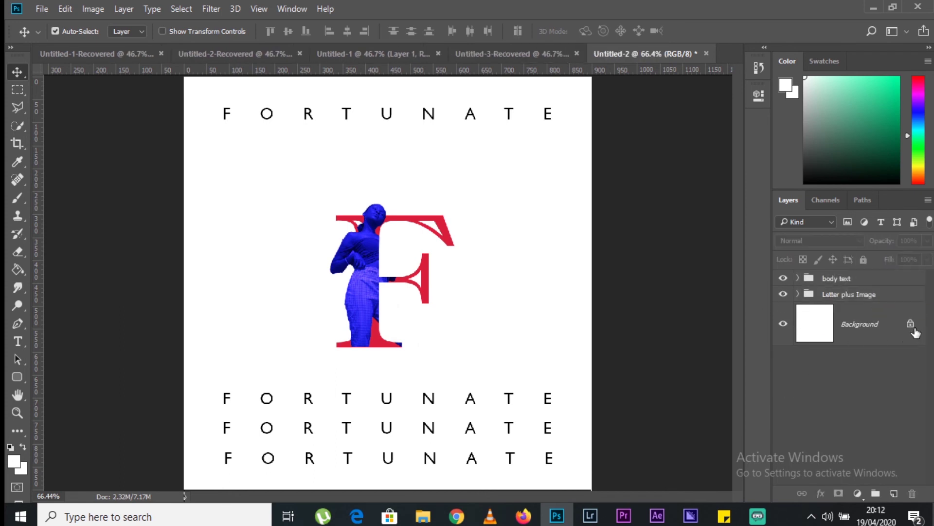
Unlock the white Background so it becomes an editable layer.
click(782, 325)
click(782, 325)
click(910, 325)
With the Paint Bucket, pick blue from the swatches and fill the background blue.
click(20, 271)
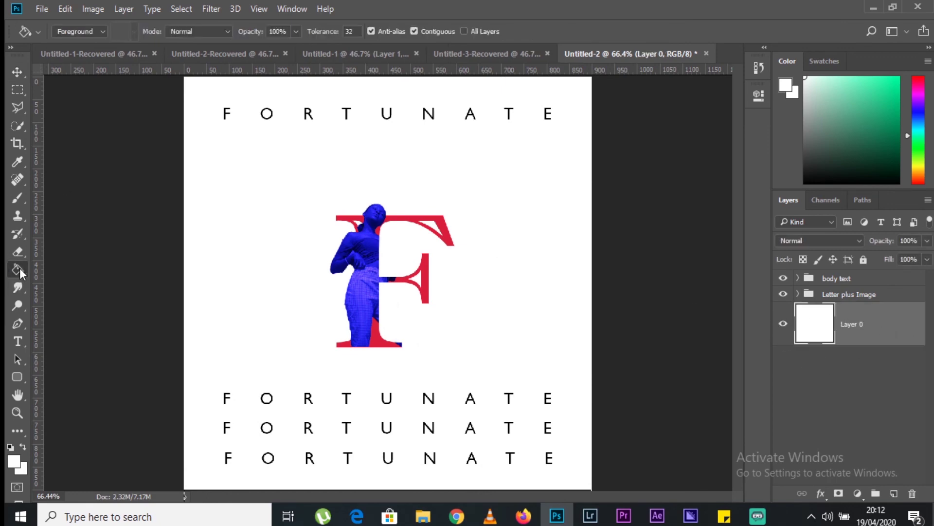
right_click(19, 273)
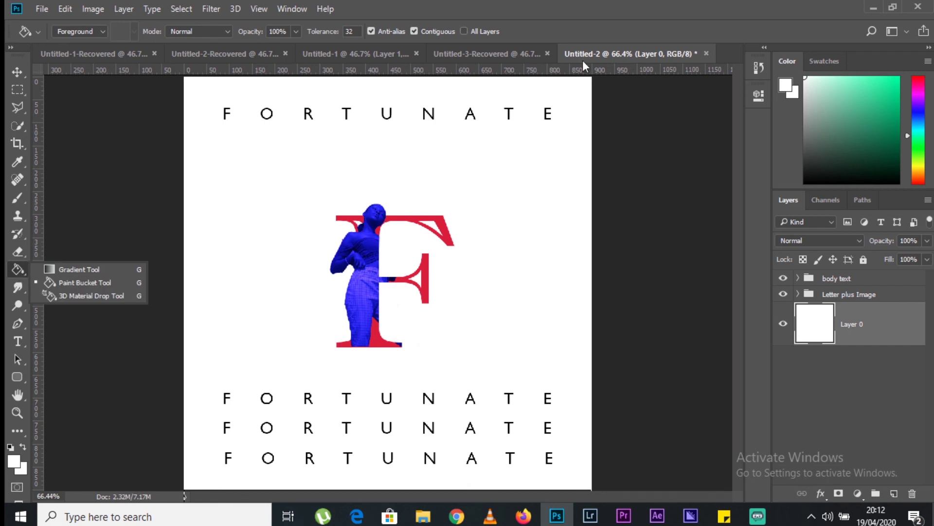
click(835, 63)
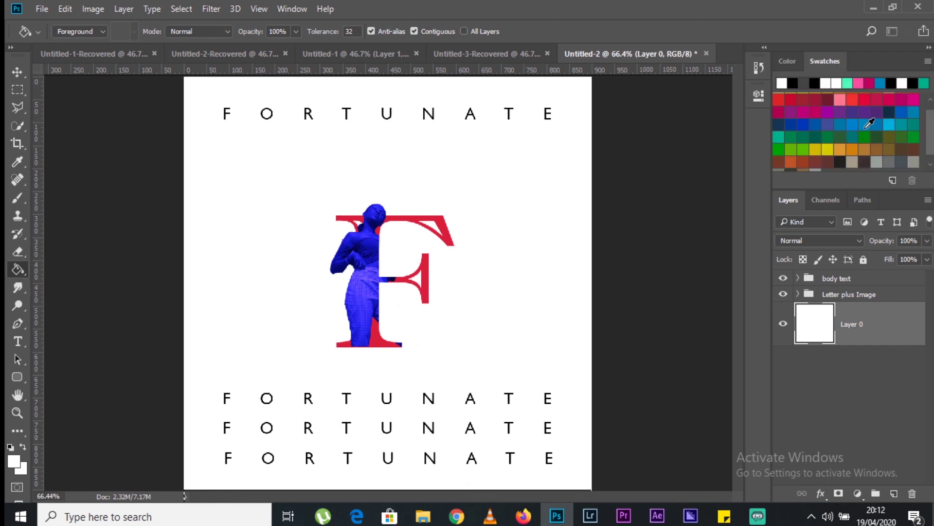
click(786, 61)
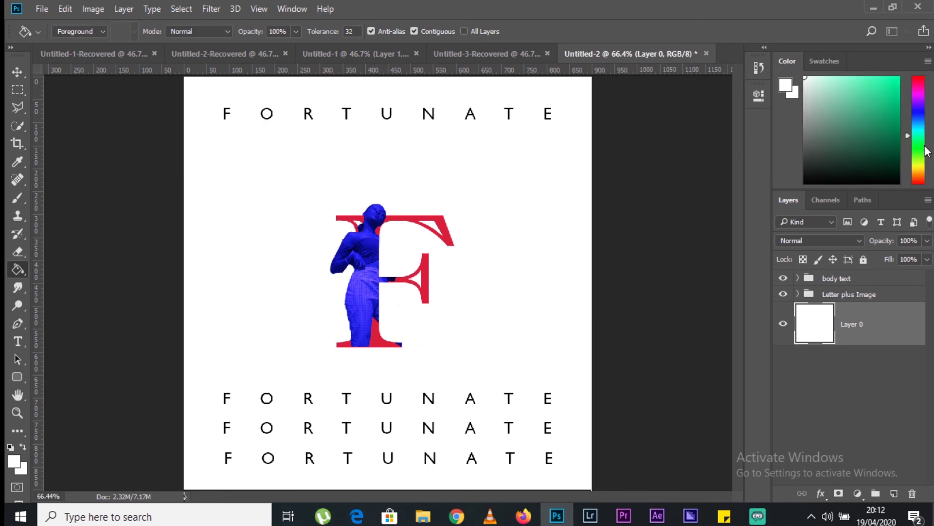
click(921, 100)
click(813, 55)
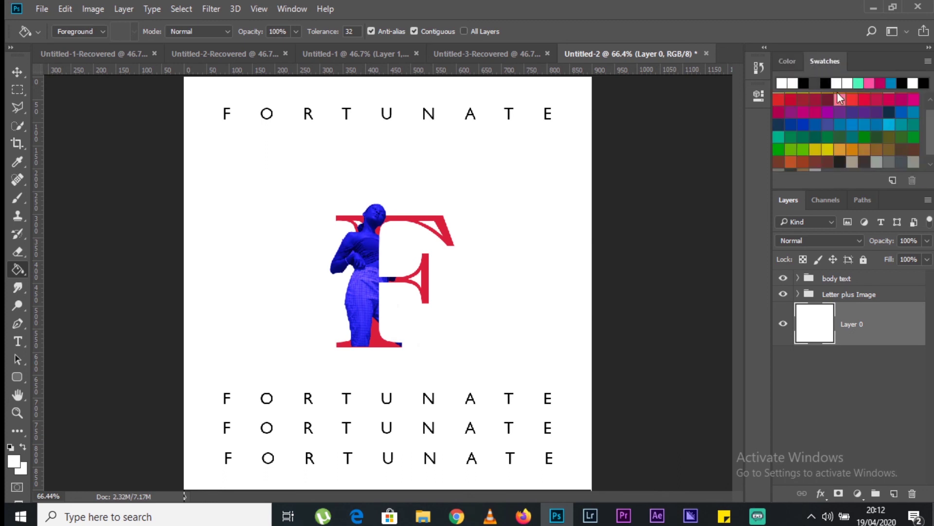
click(854, 127)
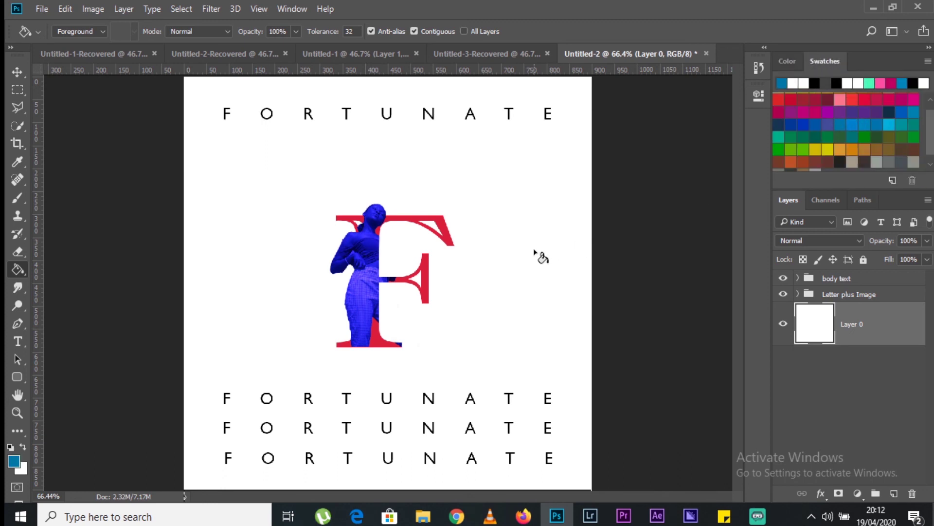
click(540, 252)
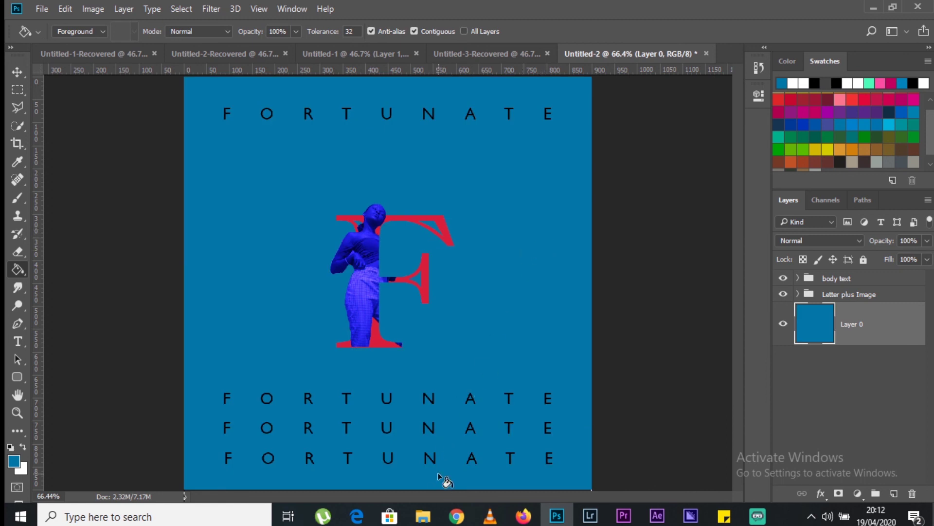
Try orange, dark red-orange and pink background fills, ending with crimson.
key(v)
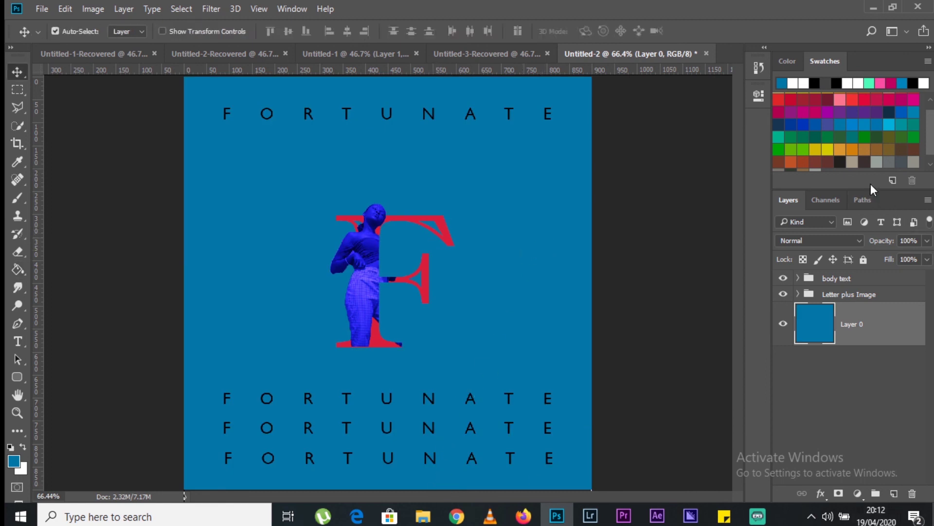
click(842, 150)
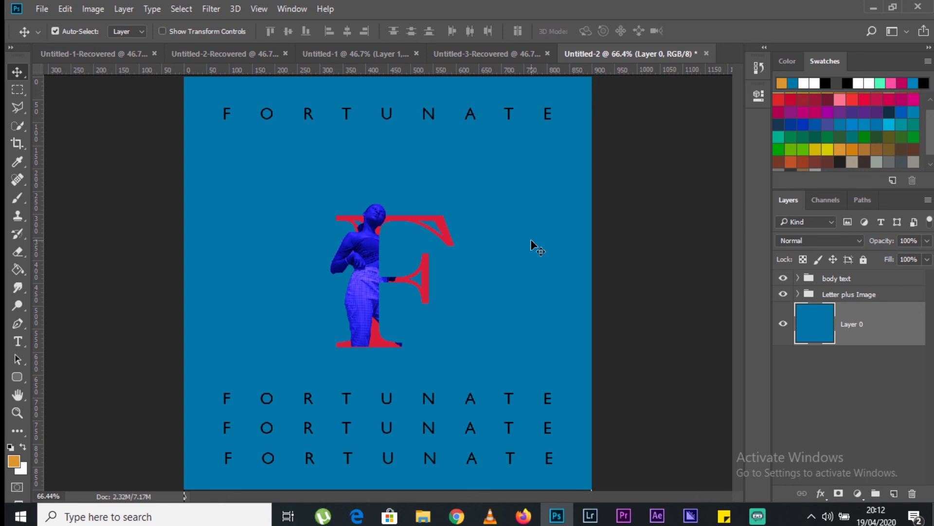
key(g)
click(535, 234)
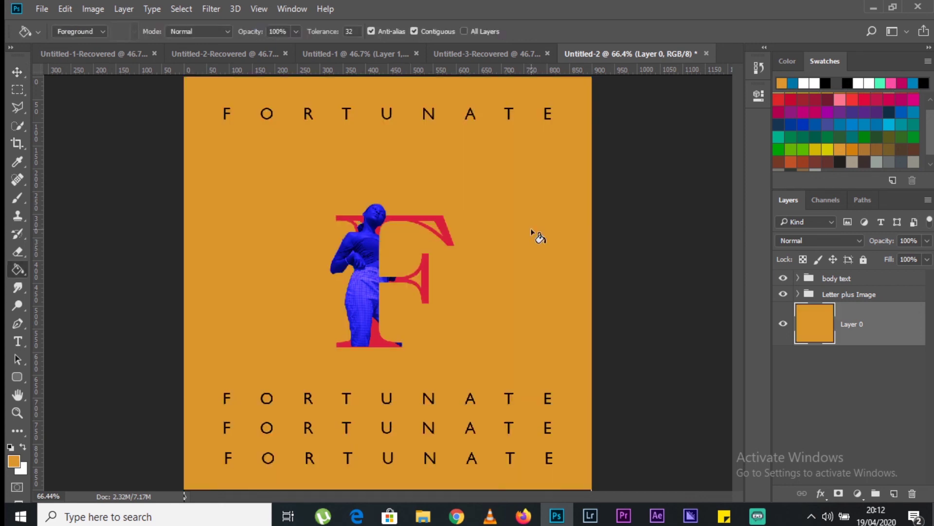
click(791, 161)
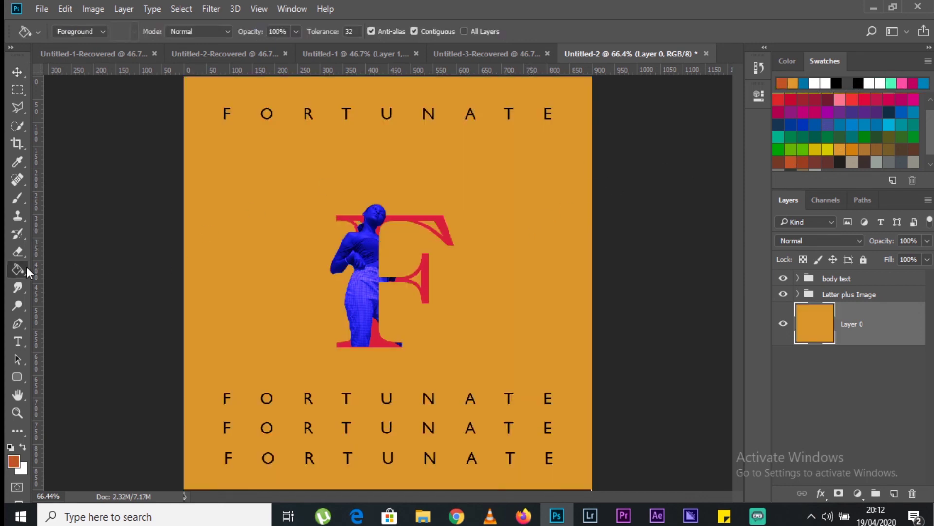
click(476, 182)
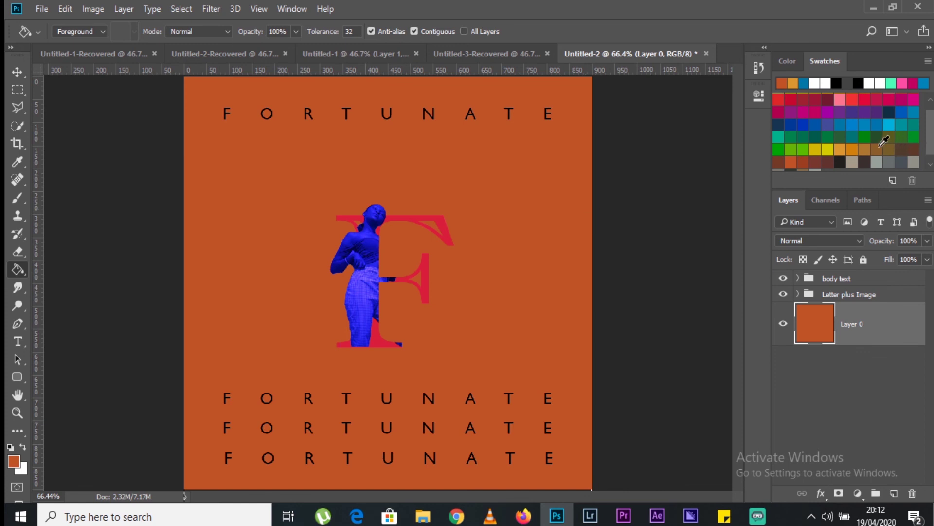
click(839, 100)
click(478, 231)
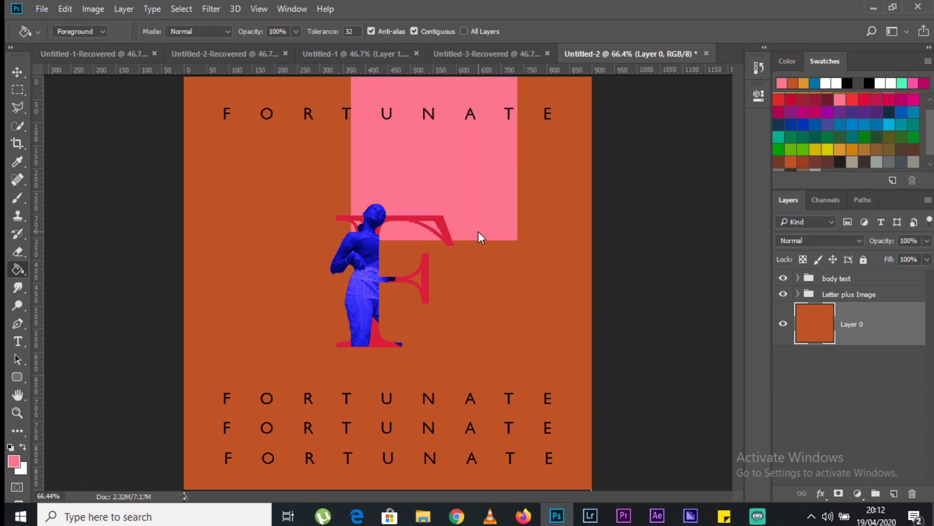
click(791, 113)
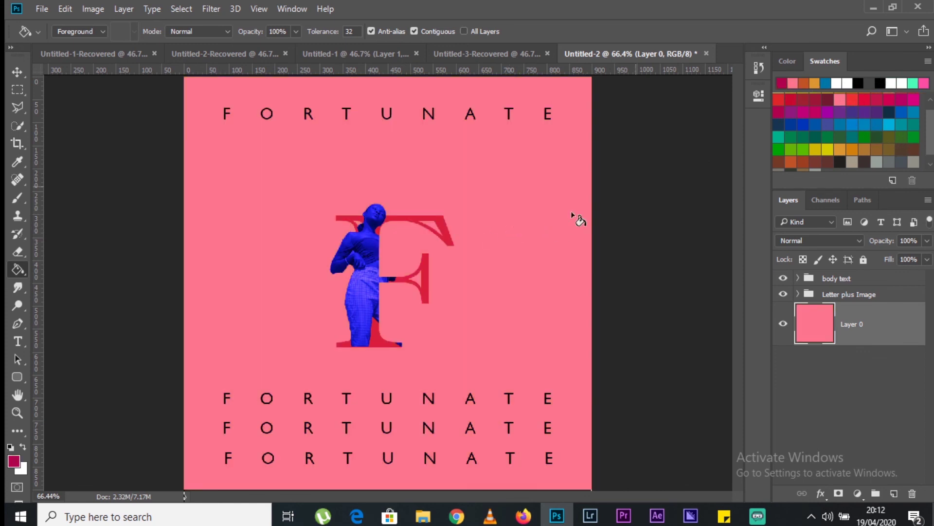
click(508, 238)
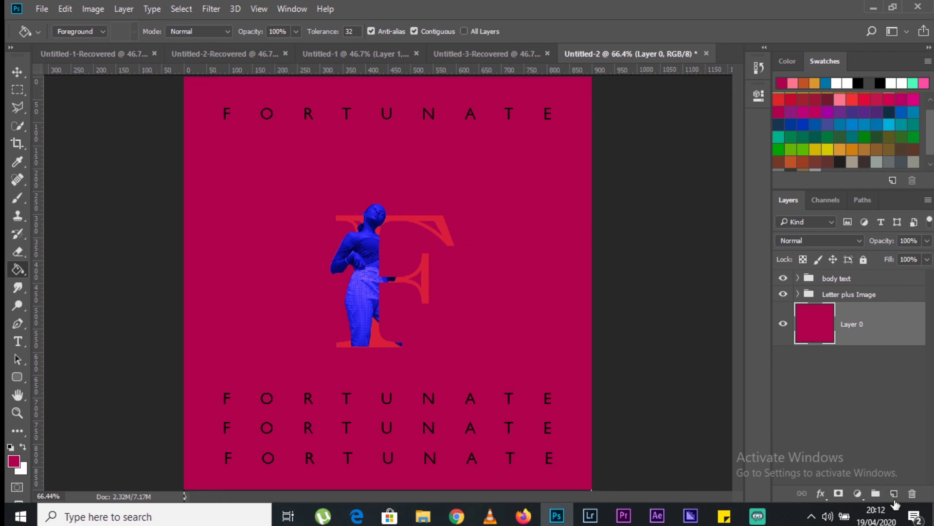
Add a Hue/Saturation adjustment turning the background blue, then refill Layer 0 yellow-orange.
click(858, 493)
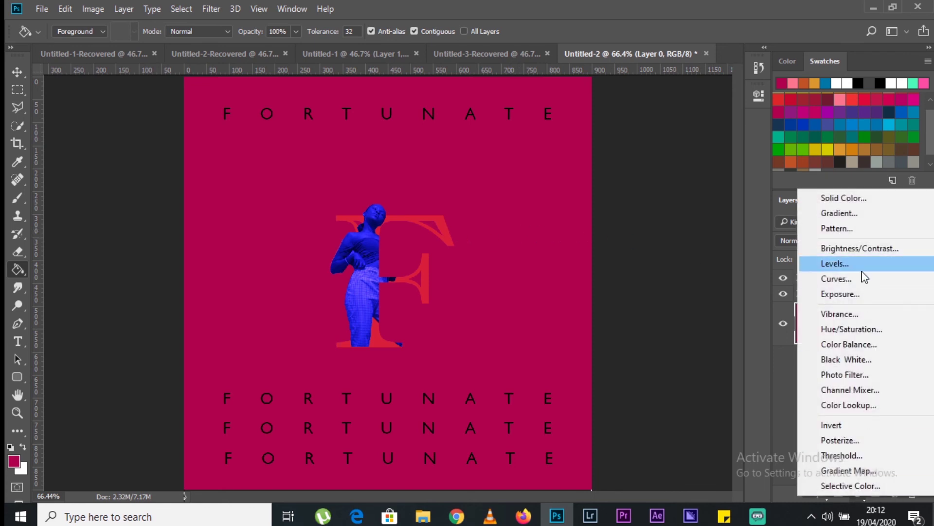
click(854, 330)
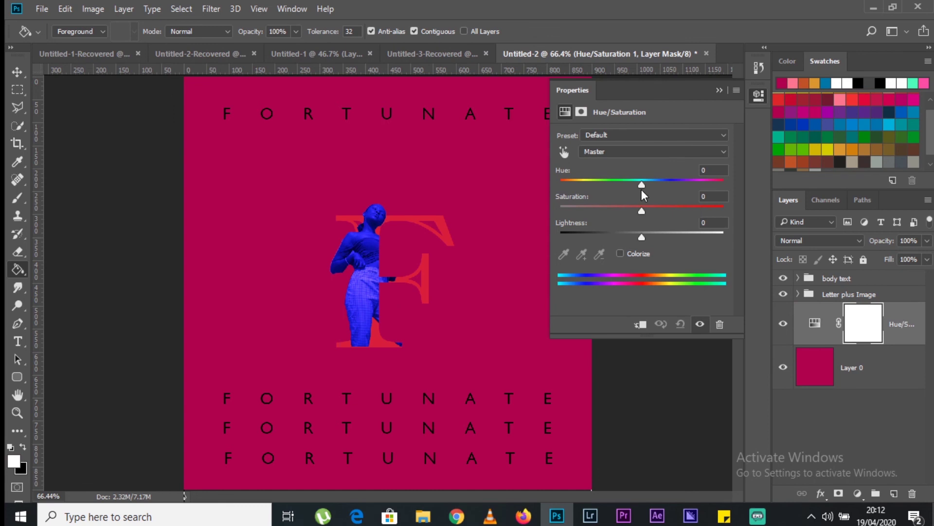
drag(642, 182, 699, 206)
click(857, 367)
scroll(870, 128, up, 1)
click(815, 100)
click(273, 219)
Adjust the Hue/Saturation layer: shift hue, lightness -6, saturation -23.
click(817, 324)
mouse_move(642, 237)
mouse_down()
mouse_move(674, 232)
mouse_move(628, 247)
mouse_move(637, 244)
mouse_up()
mouse_move(642, 211)
mouse_down()
mouse_move(597, 213)
mouse_move(623, 211)
mouse_up()
drag(699, 185, 724, 187)
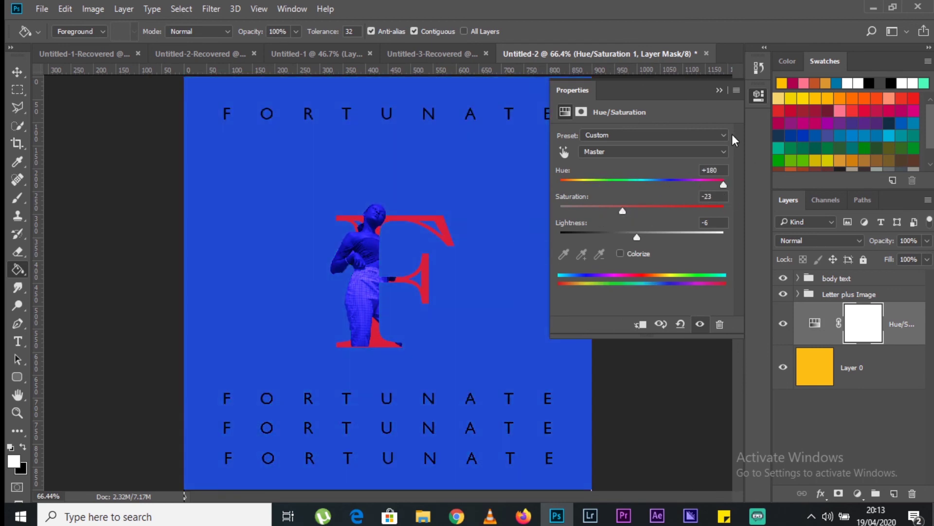
click(718, 90)
Delete Layer 0 and the adjustment, and add a new Layer 1 below the groups.
shift+click(816, 372)
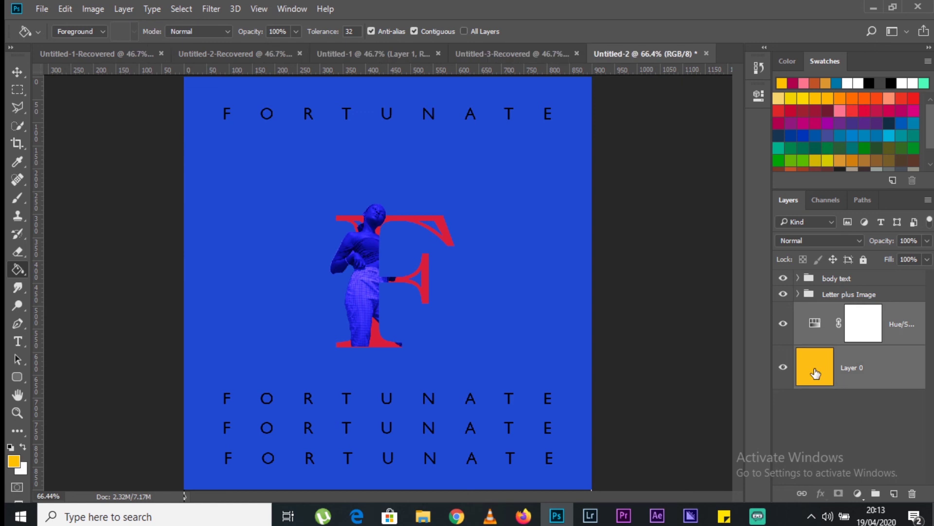
key(Delete)
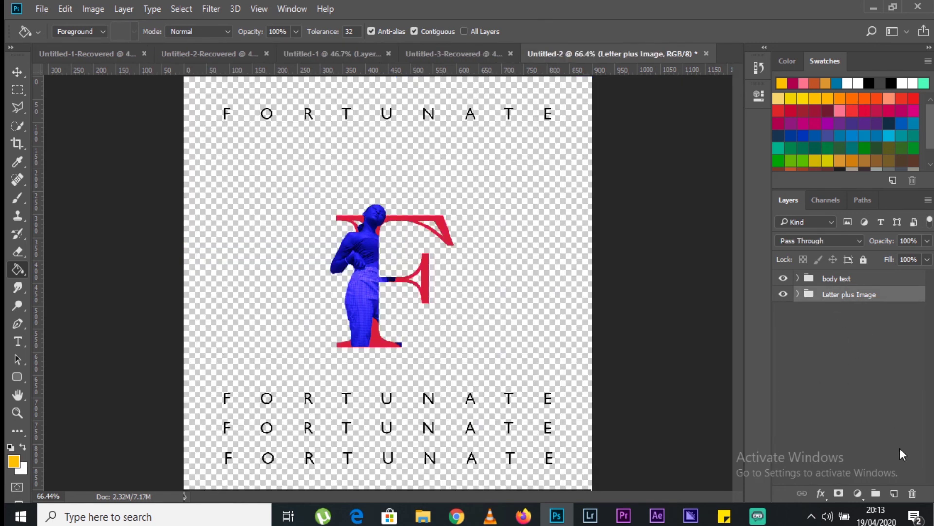
click(894, 493)
drag(827, 307, 830, 371)
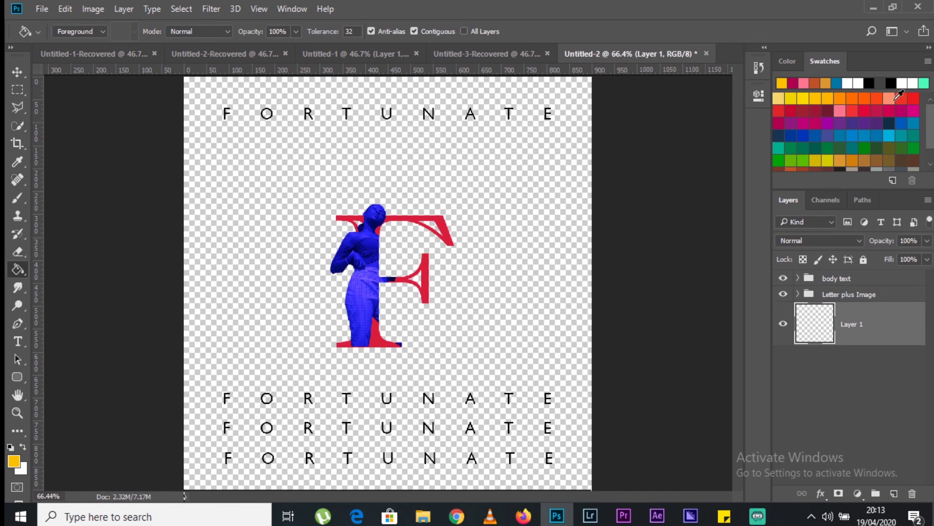
Fill the new Layer 1 with white.
click(909, 81)
click(536, 259)
key(v)
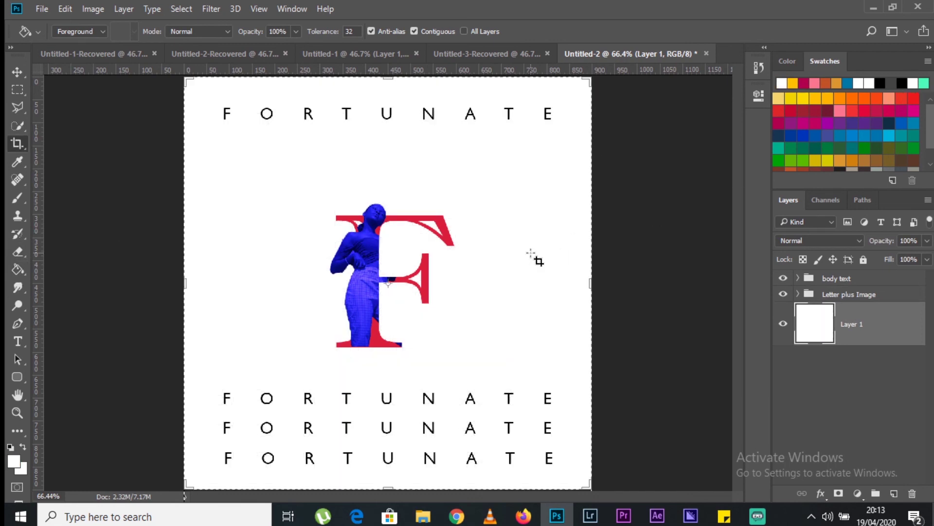